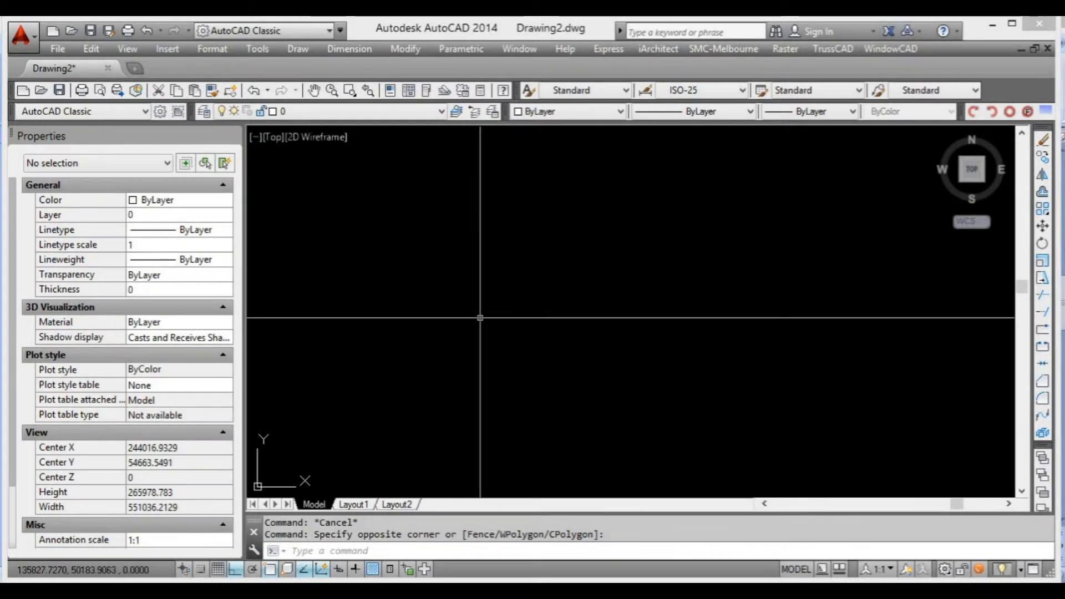
# Draw a single vertical line in the empty drawing area with the Line command.
pyautogui.scroll(-2, 439, 320)
pyautogui.moveTo(492, 301); pyautogui.dragTo(488, 309, button='middle')
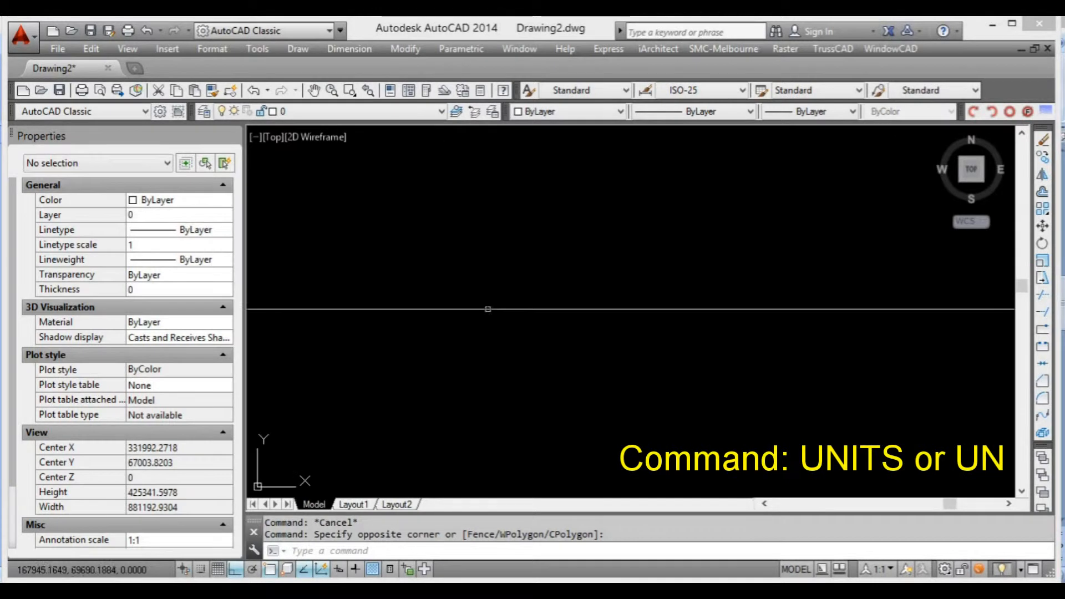
pyautogui.write('l')
pyautogui.press('Return')
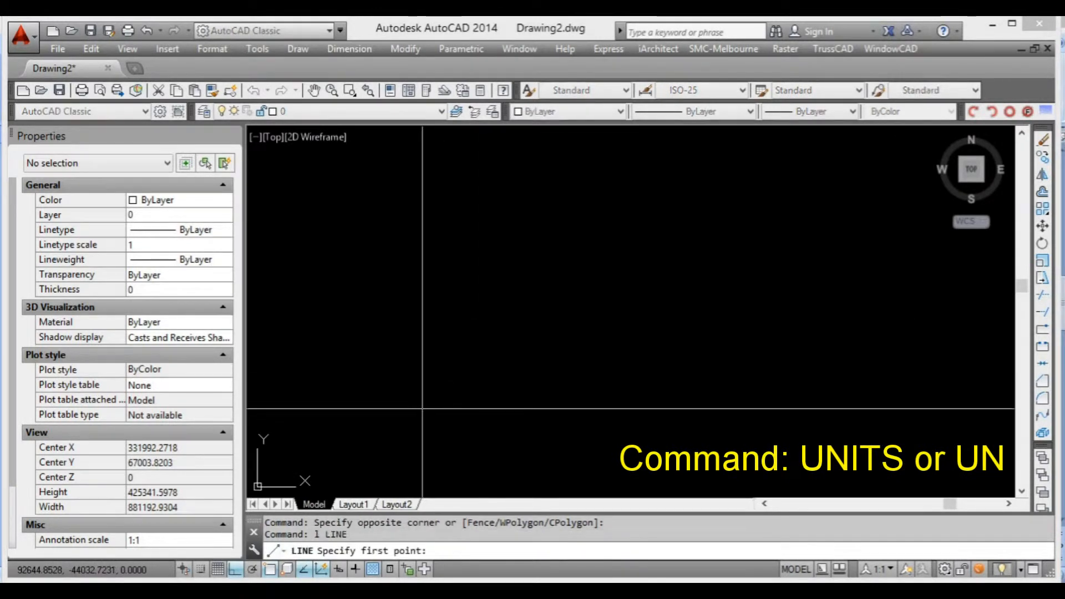
pyautogui.click(423, 409)
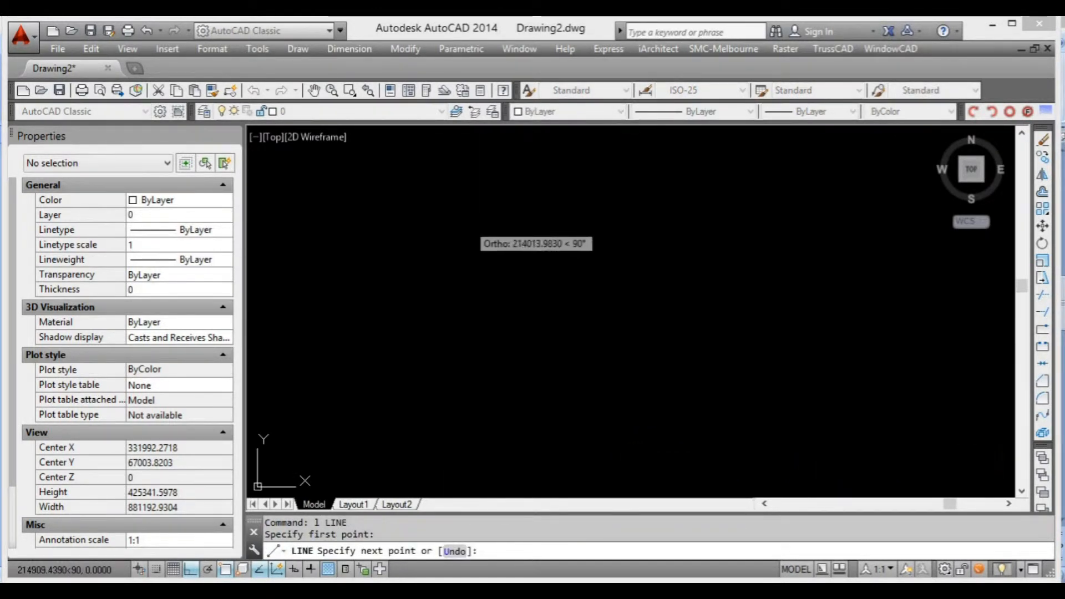
pyautogui.click(467, 189)
pyautogui.press('Return')
pyautogui.moveTo(517, 276); pyautogui.dragTo(481, 257, button='middle')
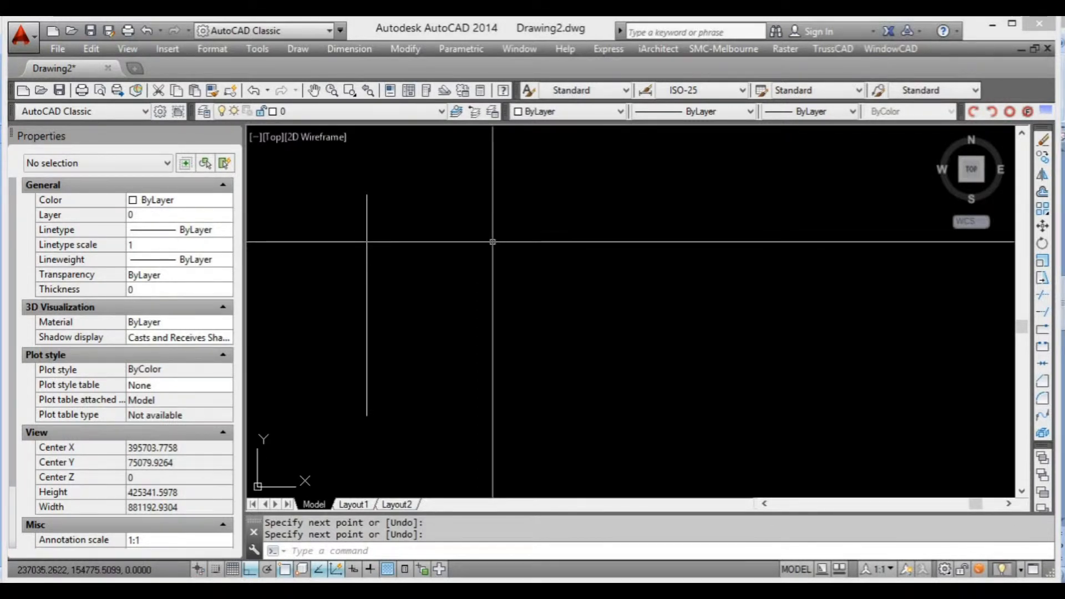
pyautogui.moveTo(480, 233); pyautogui.dragTo(476, 240, button='middle')
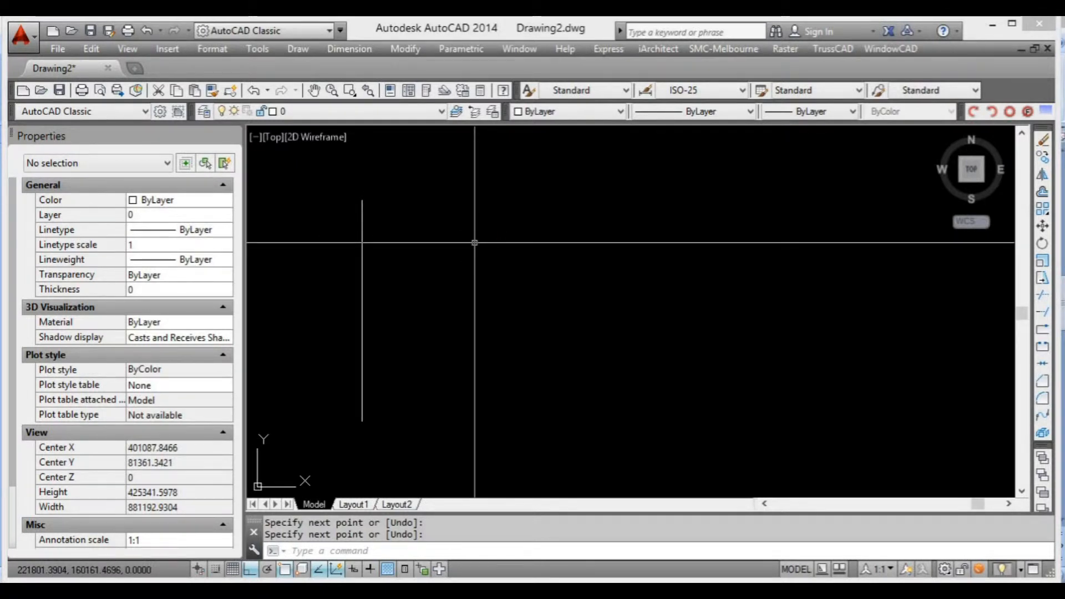
# Copy the vertical line from its top endpoint to two spots on its right, with a further copy end-to-end below each.
pyautogui.write('c')
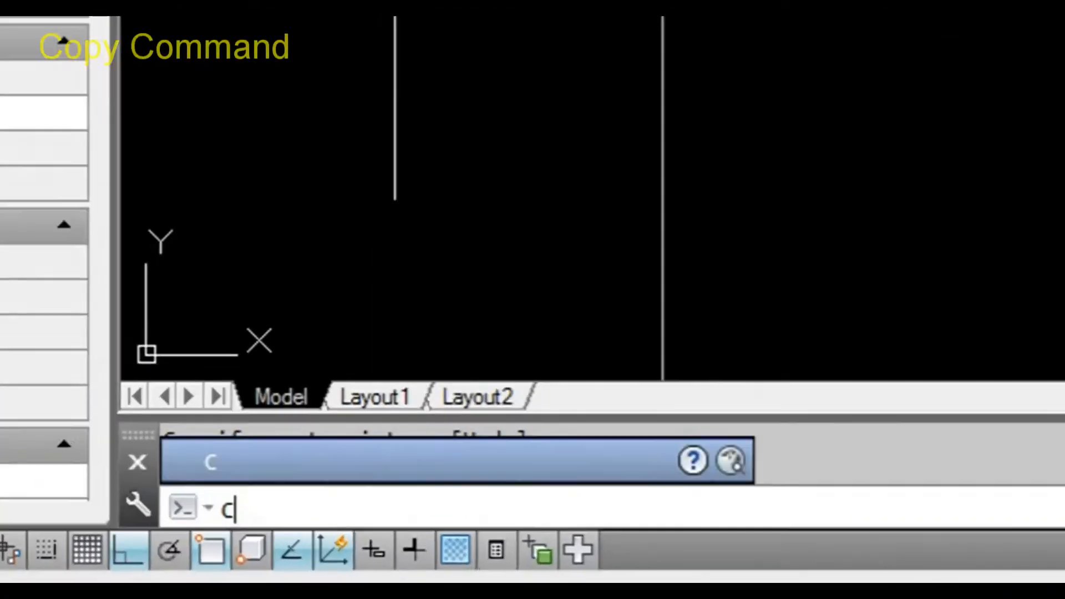
pyautogui.write('o')
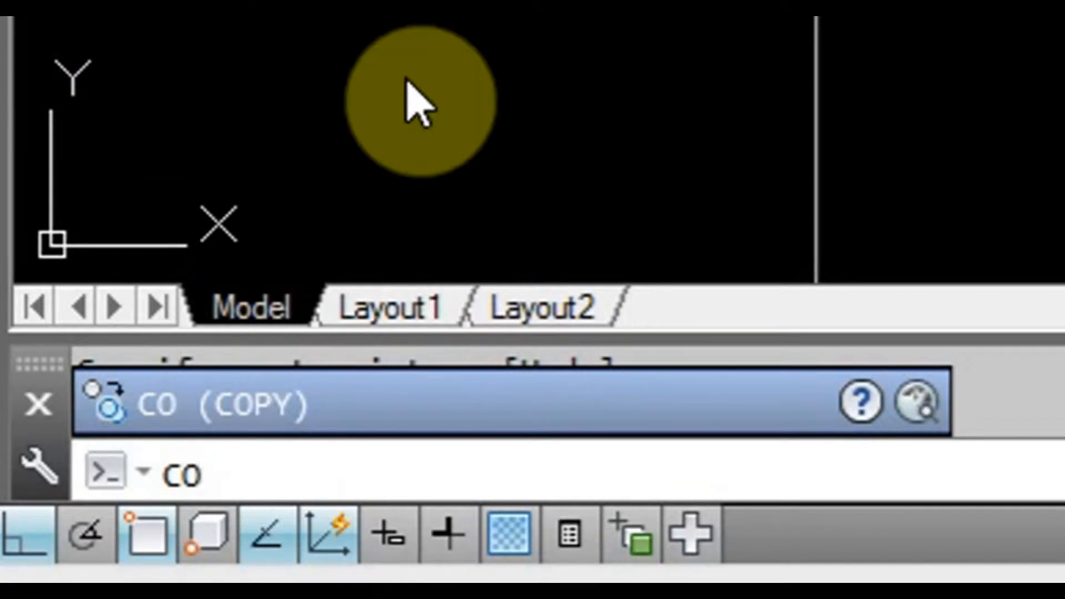
pyautogui.press('Return')
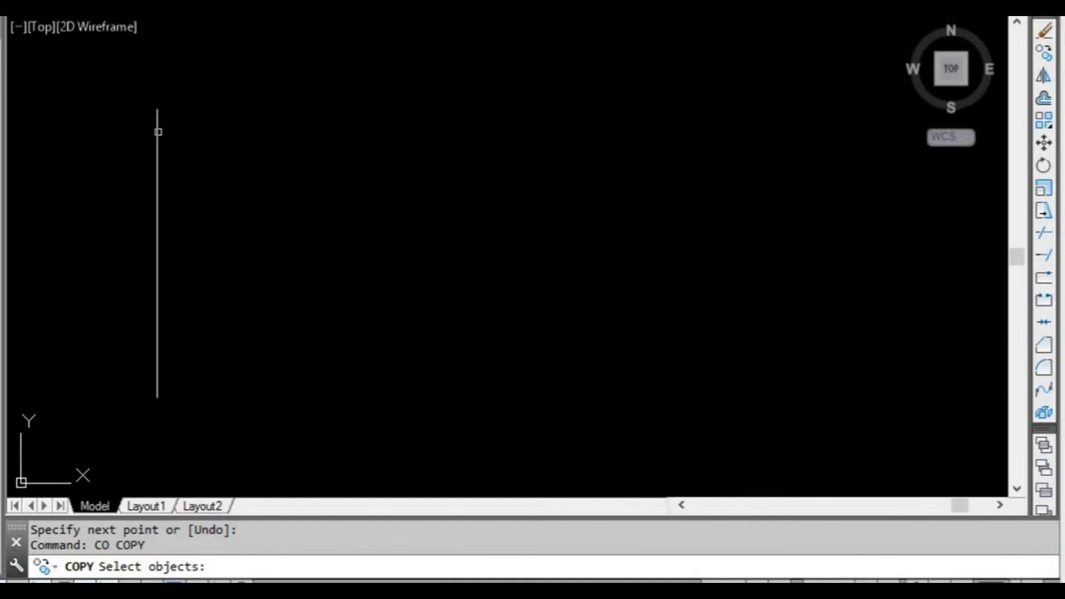
pyautogui.click(158, 132)
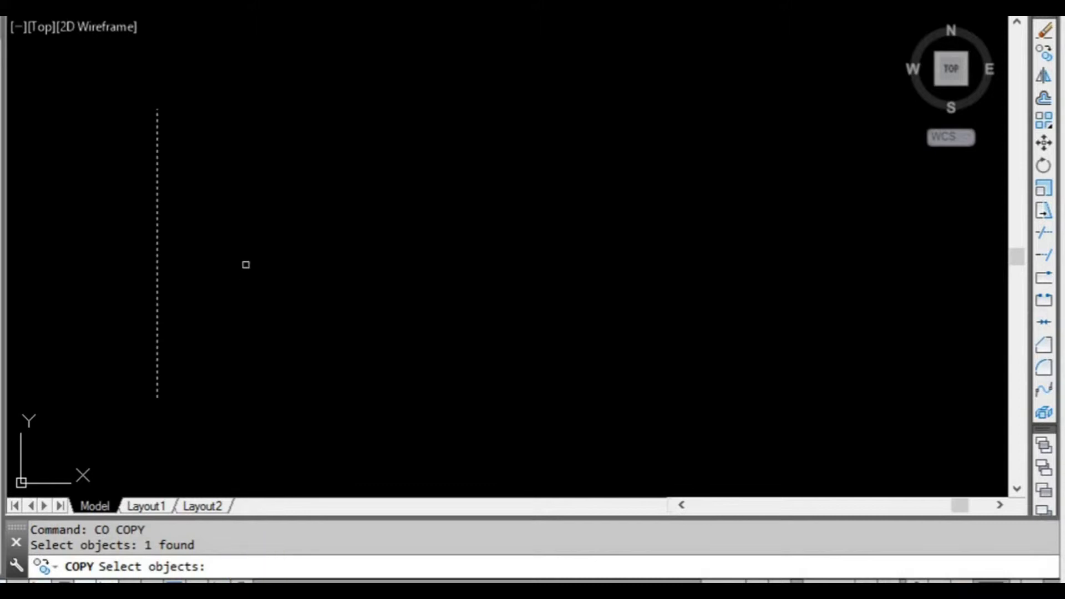
pyautogui.press('Return')
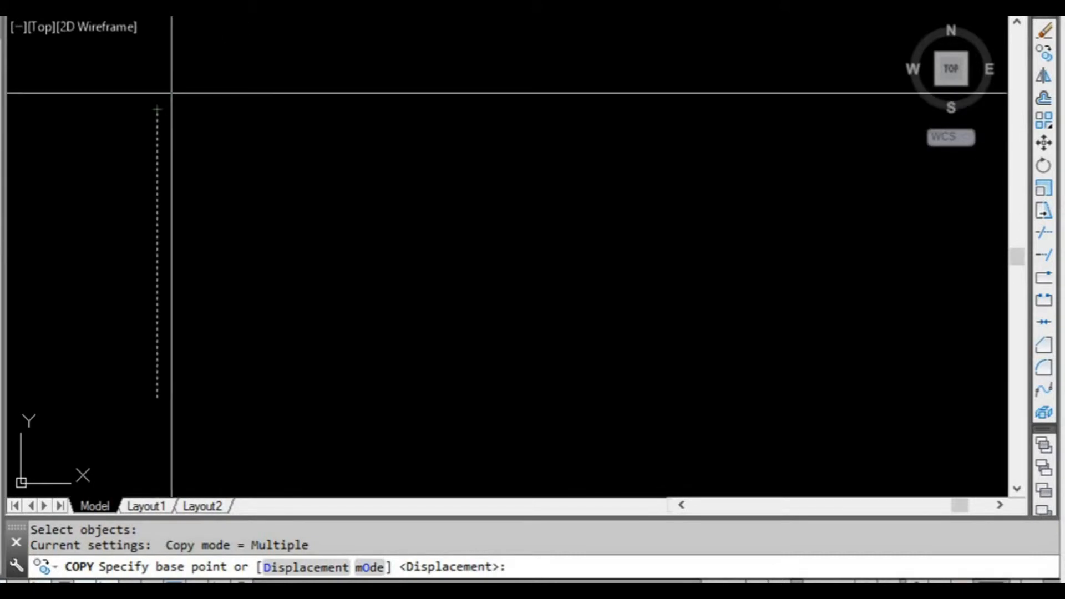
pyautogui.click(157, 110)
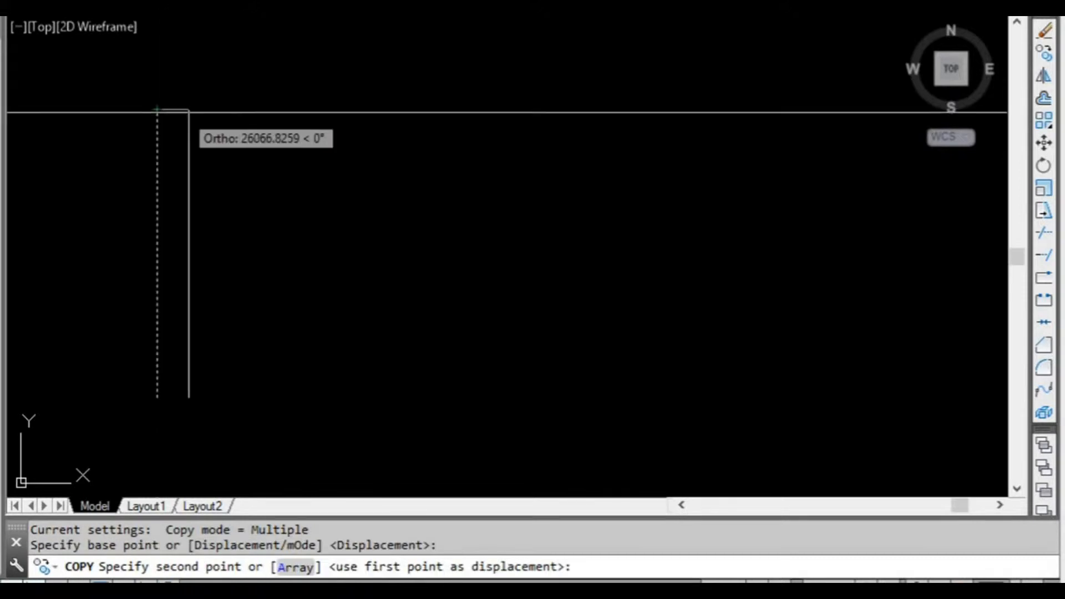
pyautogui.click(278, 123)
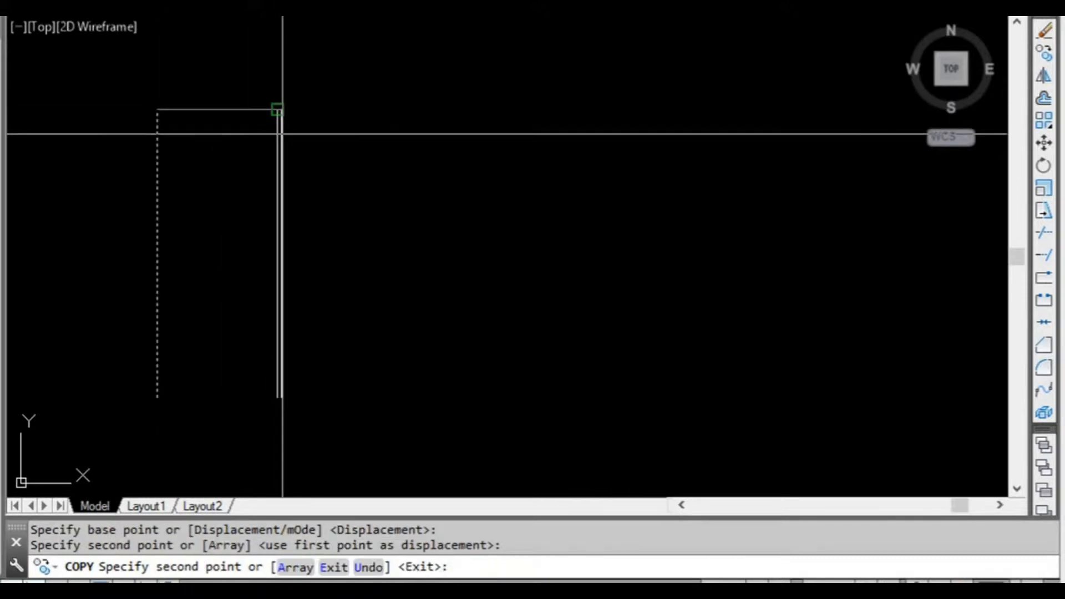
pyautogui.moveTo(408, 226); pyautogui.dragTo(416, 128, button='middle')
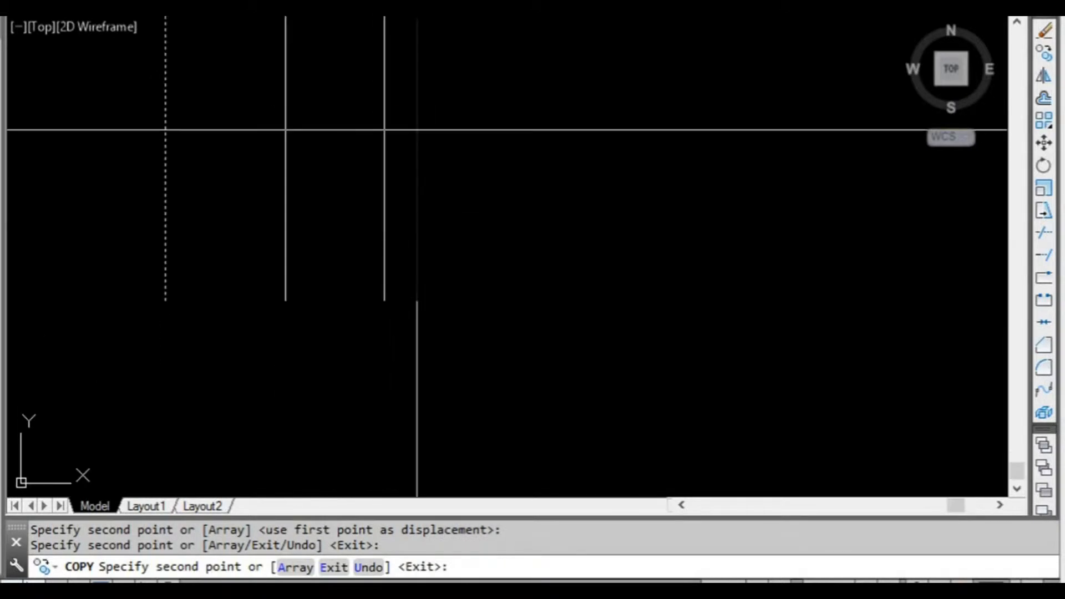
pyautogui.click(285, 300)
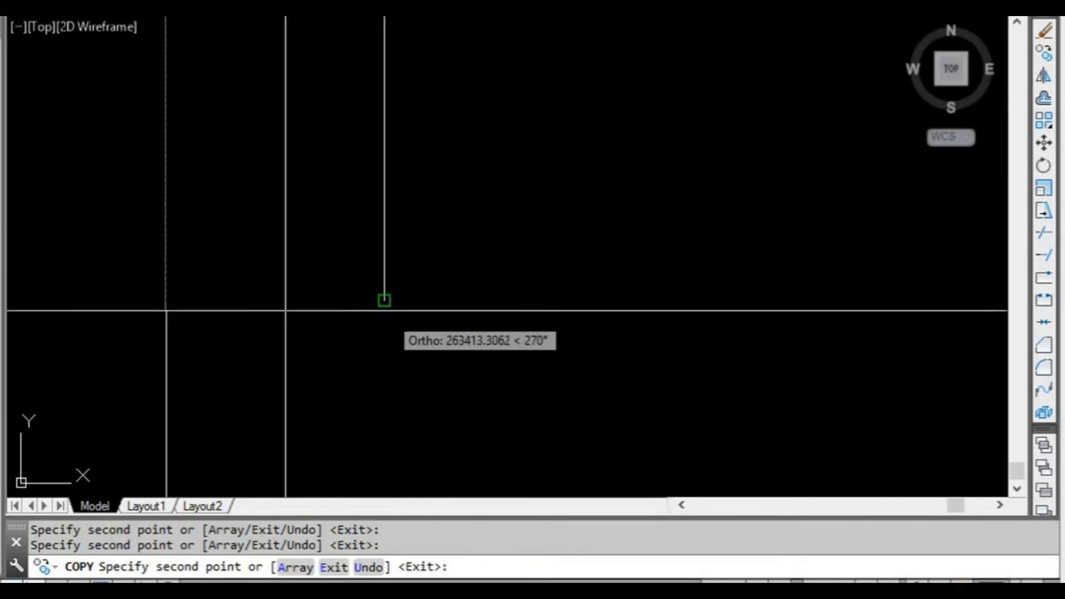
pyautogui.press('Escape')
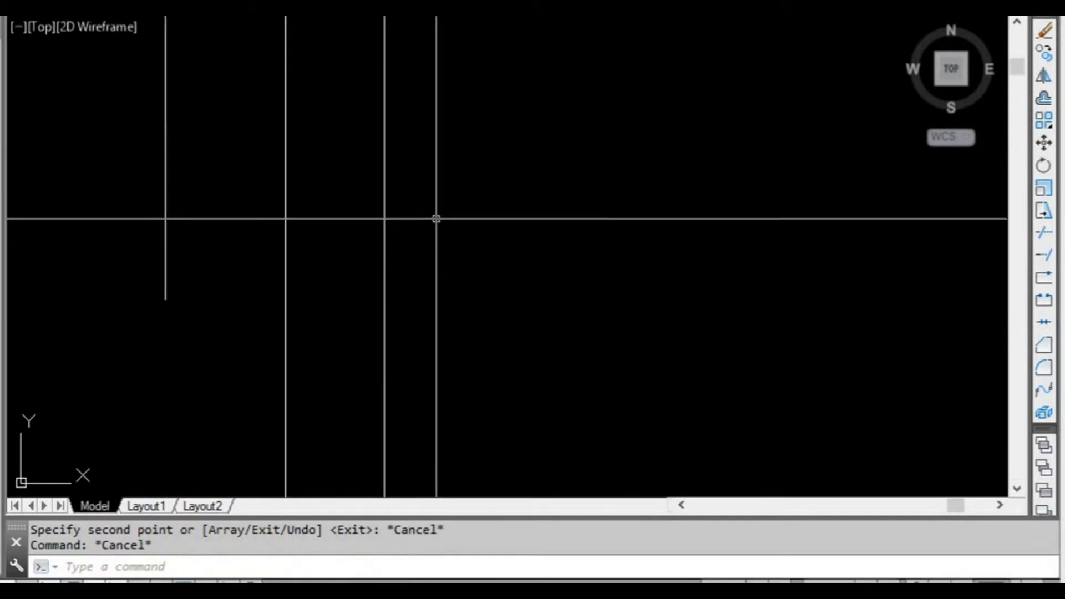
pyautogui.middleClick(452, 221)
pyautogui.moveTo(409, 225); pyautogui.dragTo(232, 244, button='middle')
pyautogui.scroll(2, 360, 215)
pyautogui.moveTo(344, 209)
pyautogui.mouseDown(button='middle')
pyautogui.moveTo(327, 250)
pyautogui.moveTo(262, 219)
pyautogui.mouseUp(button='middle')
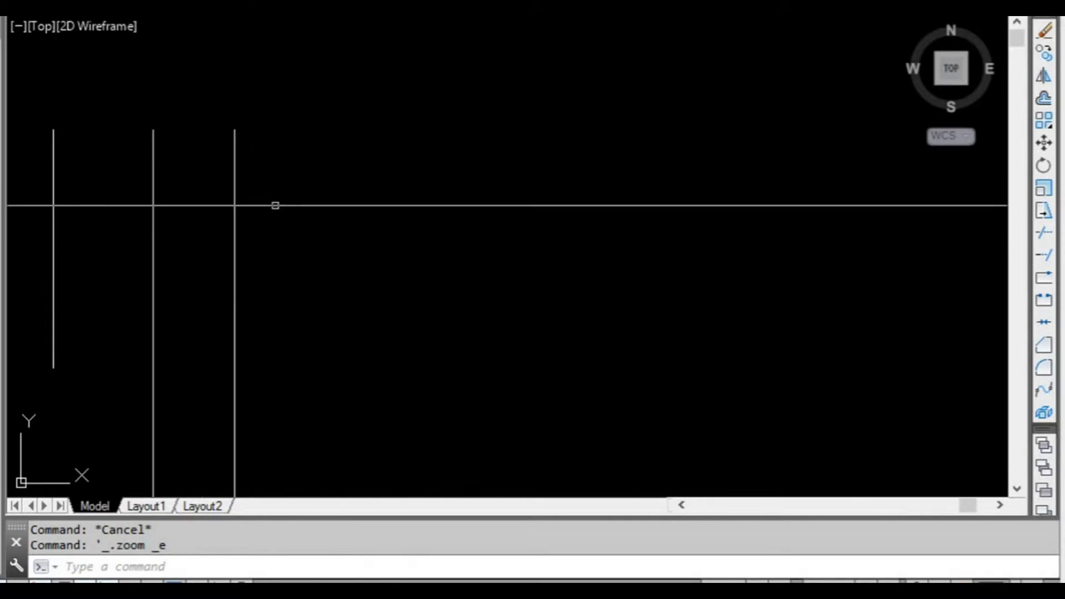
pyautogui.click(275, 204)
pyautogui.click(211, 174)
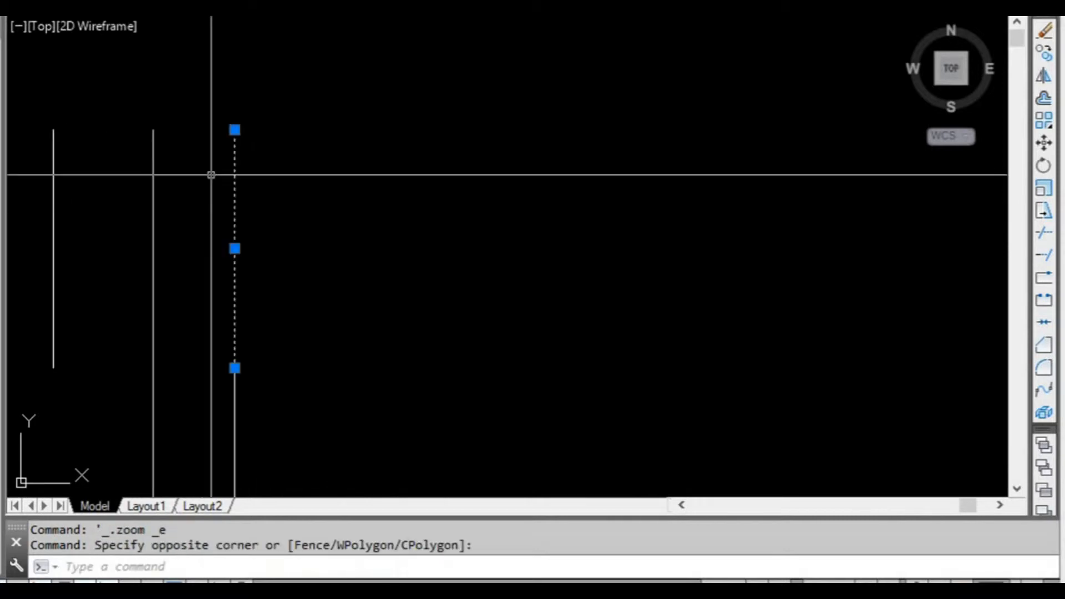
pyautogui.click(235, 129)
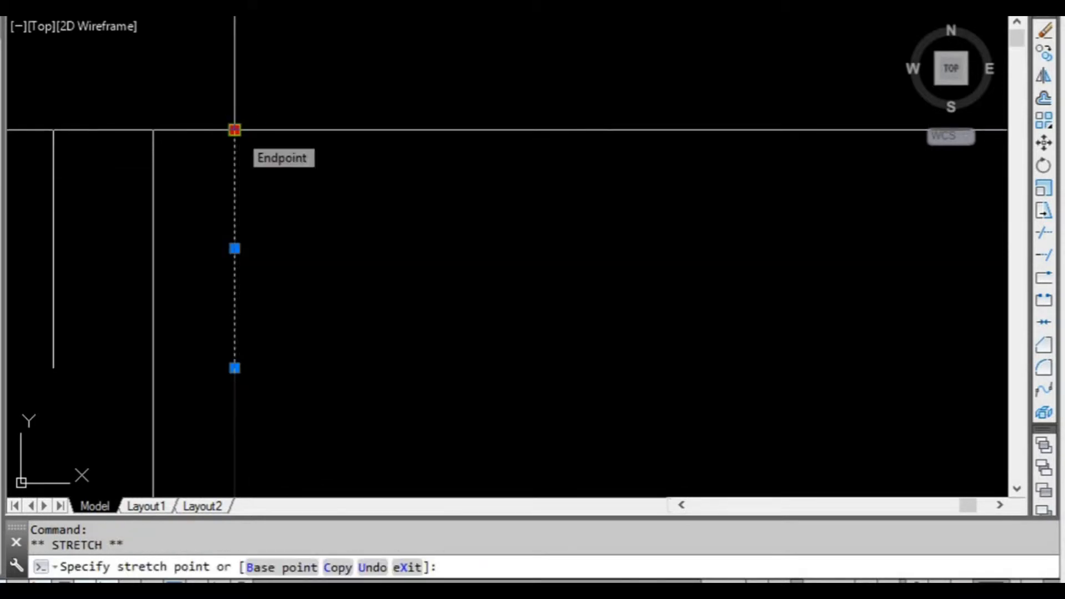
pyautogui.press('Escape')
pyautogui.press('Escape')
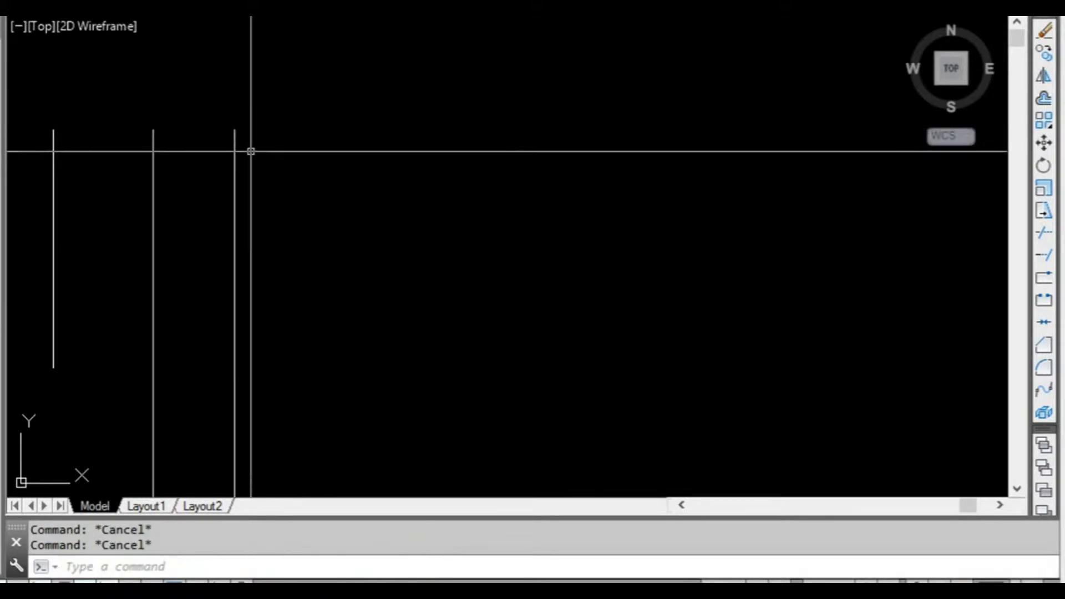
# Copy the rightmost upper vertical line 3000 units to the right, using its top endpoint as base point.
pyautogui.write('co')
pyautogui.press('Return')
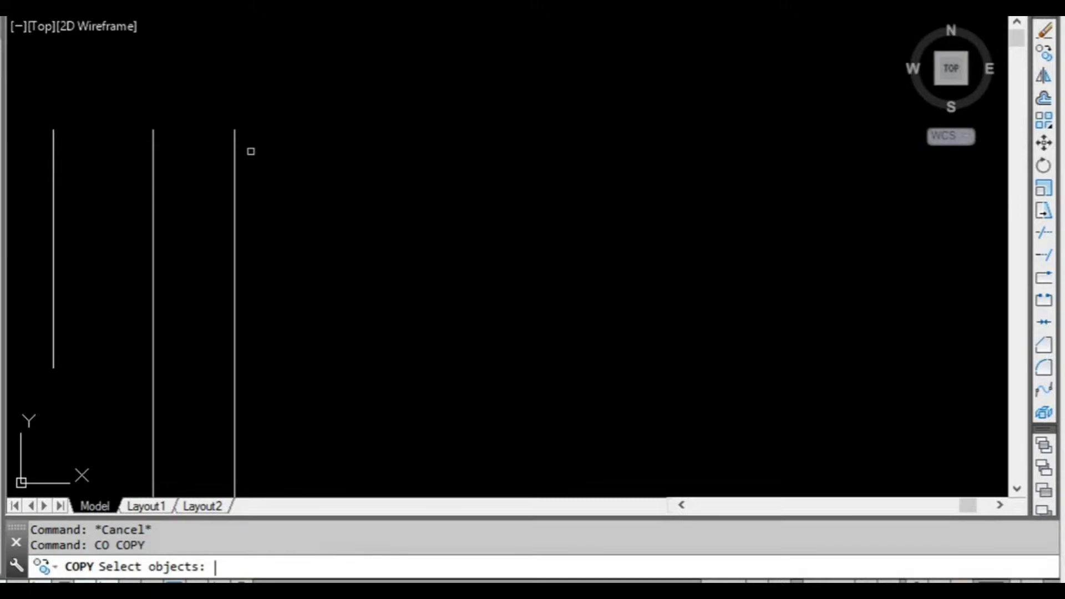
pyautogui.scroll(-2, 249, 203)
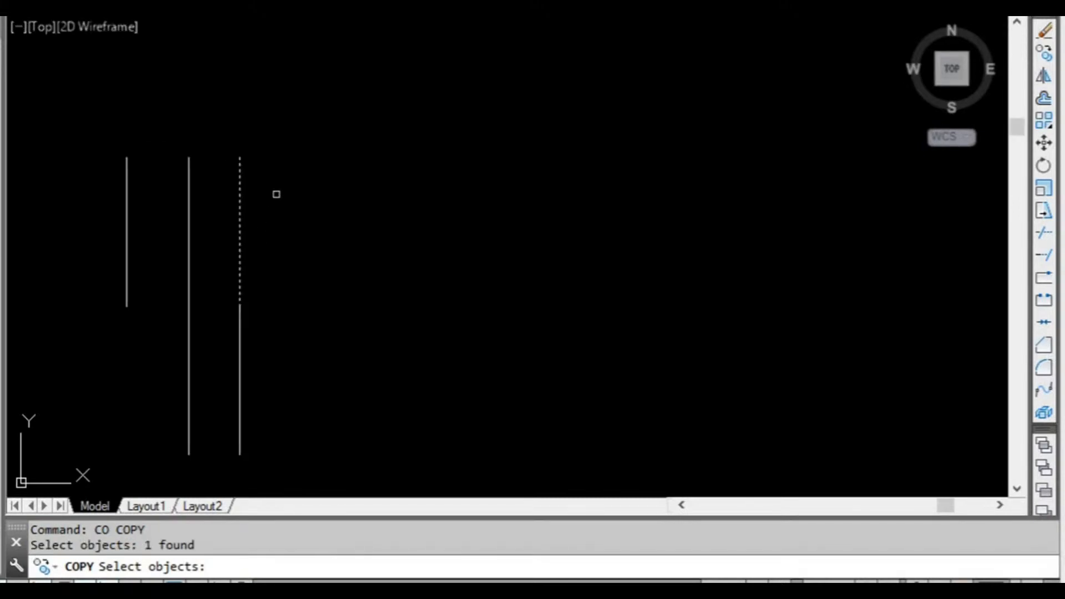
pyautogui.press('Return')
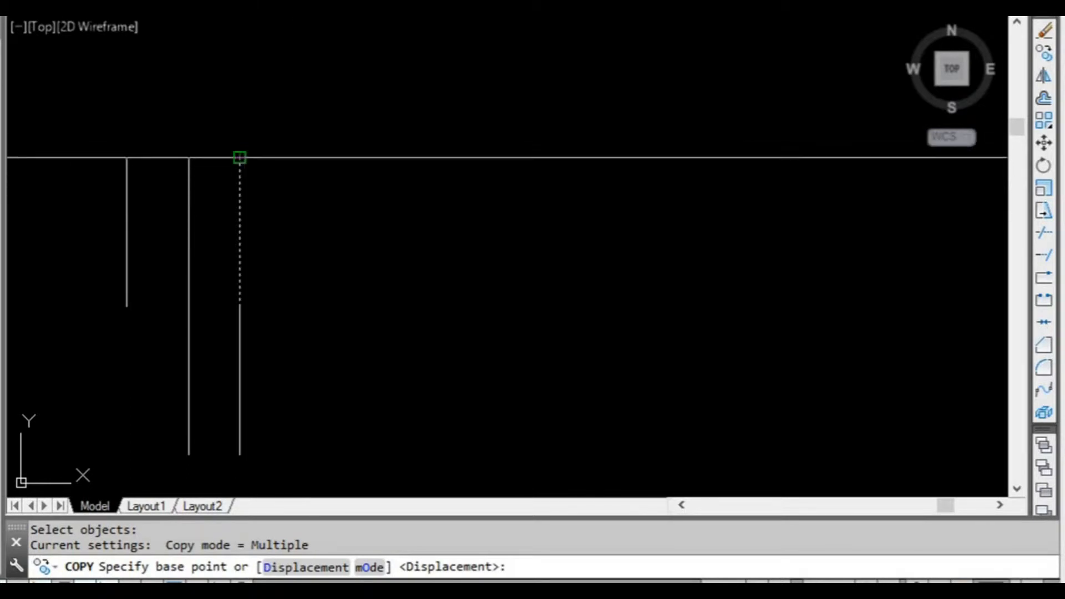
pyautogui.click(239, 158)
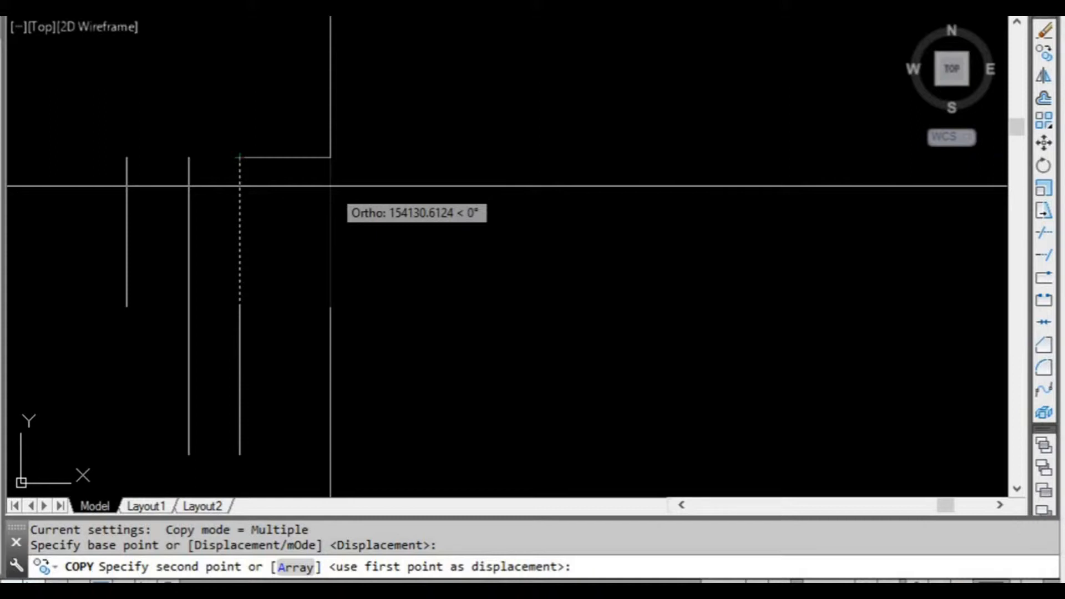
pyautogui.write('3000')
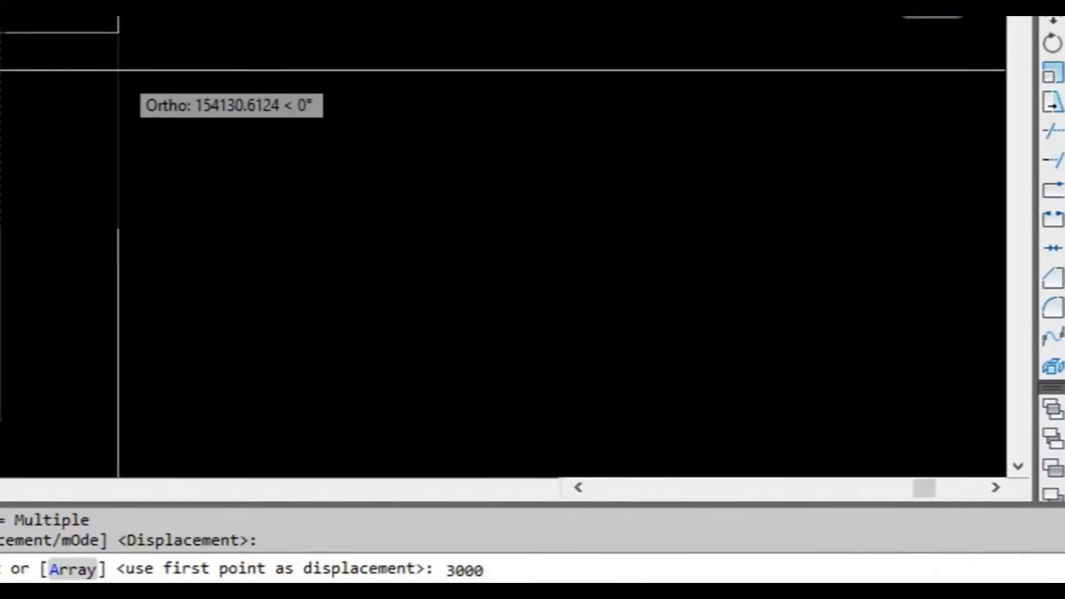
pyautogui.press('Return')
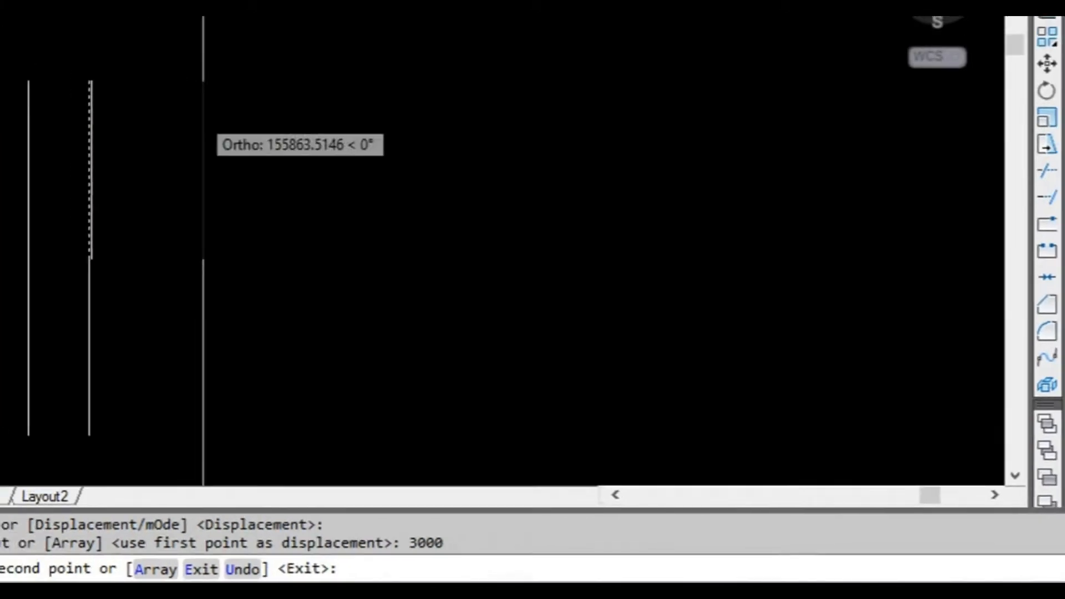
pyautogui.press('Escape')
# Examine the gap between the newly copied line and the line next to it.
pyautogui.scroll(4, 118, 301)
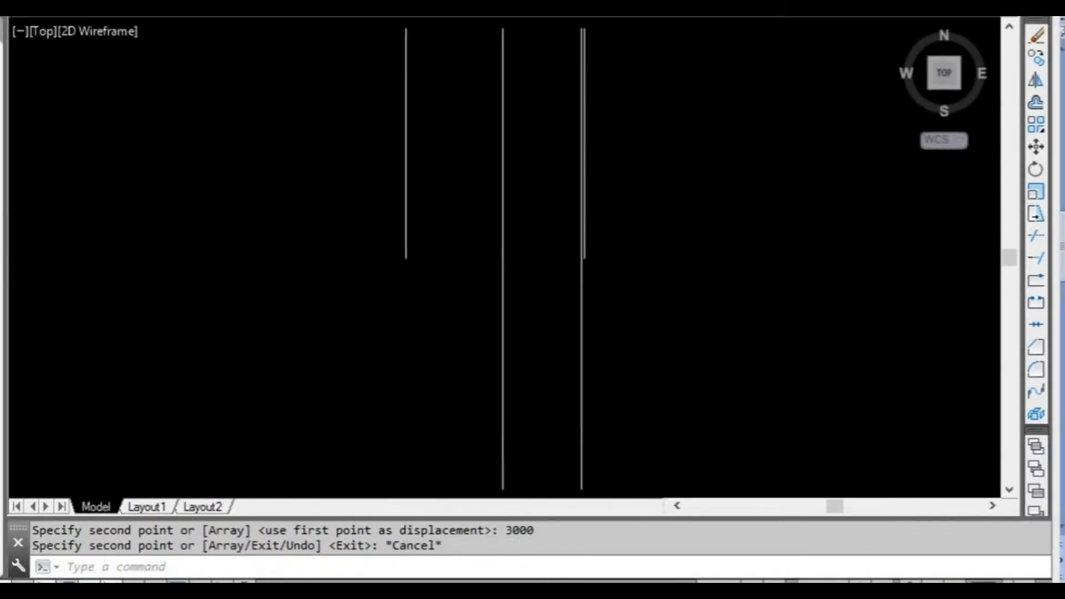
pyautogui.middleClick(457, 259)
pyautogui.middleClick(457, 259)
pyautogui.scroll(-3, 457, 259)
pyautogui.moveTo(502, 266); pyautogui.dragTo(411, 270, button='middle')
pyautogui.scroll(6, 471, 266)
pyautogui.scroll(5, 427, 260)
pyautogui.scroll(-2, 436, 261)
pyautogui.scroll(2, 432, 262)
pyautogui.scroll(-8, 446, 232)
pyautogui.moveTo(471, 141)
pyautogui.mouseDown(button='middle')
pyautogui.moveTo(464, 171)
pyautogui.moveTo(359, 333)
pyautogui.mouseUp(button='middle')
pyautogui.moveTo(433, 222); pyautogui.dragTo(394, 278, button='middle')
pyautogui.scroll(-6, 300, 86)
pyautogui.scroll(4, 295, 105)
pyautogui.click(288, 100)
pyautogui.click(285, 100)
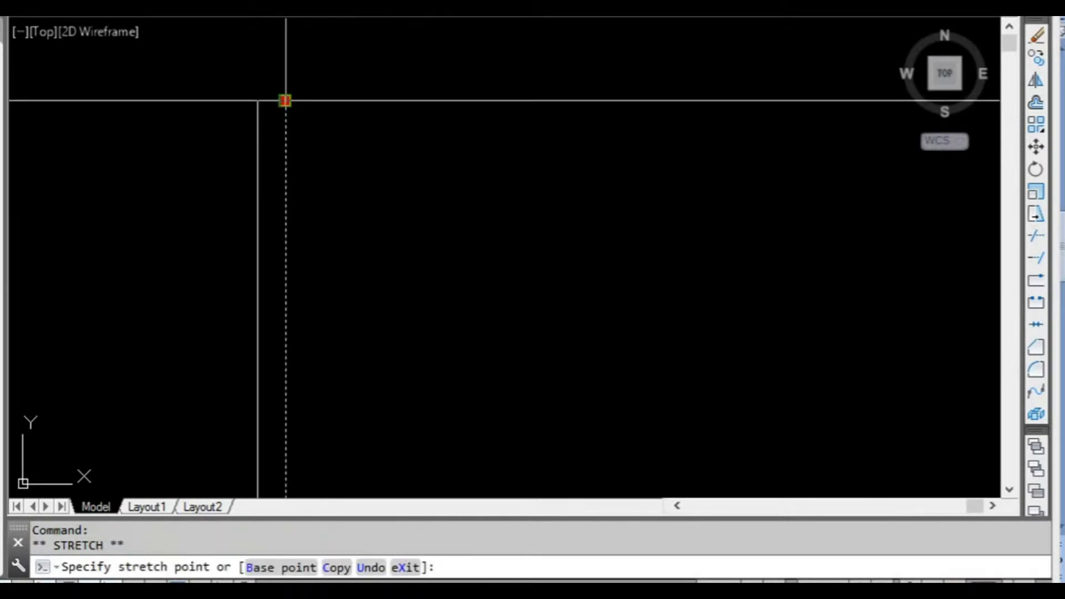
pyautogui.press('Escape')
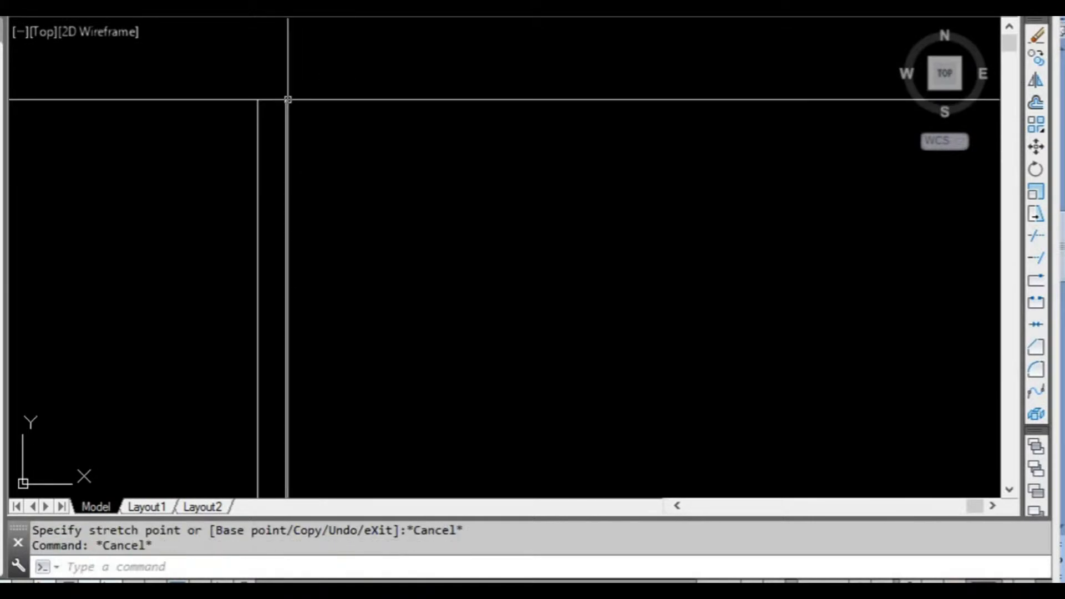
# Copy the rightmost vertical line 20000 units to the right, using its top endpoint as base point.
pyautogui.write('co')
pyautogui.press('Return')
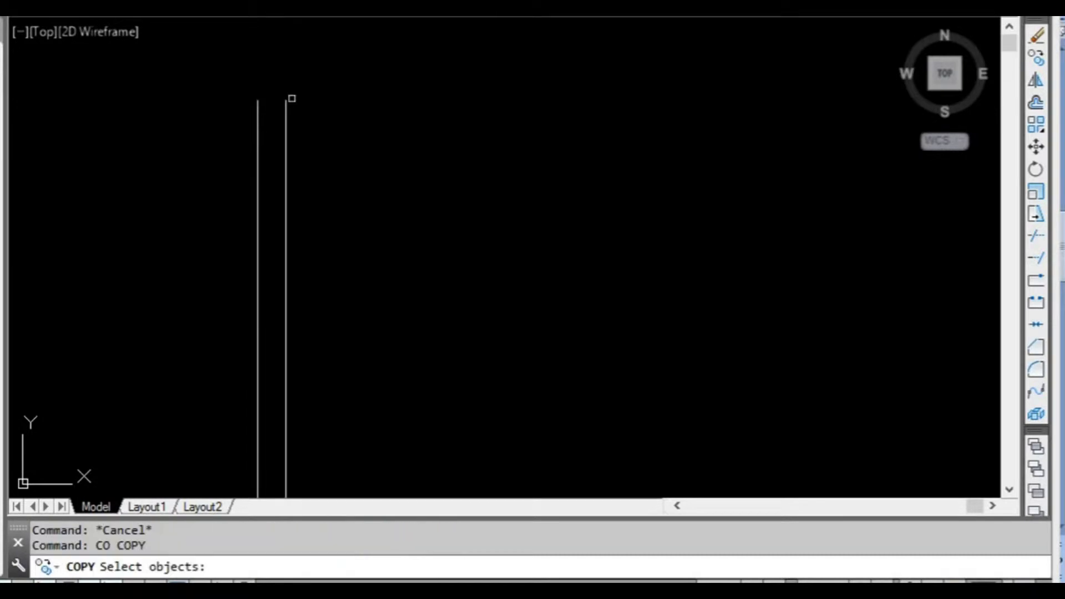
pyautogui.press('Return')
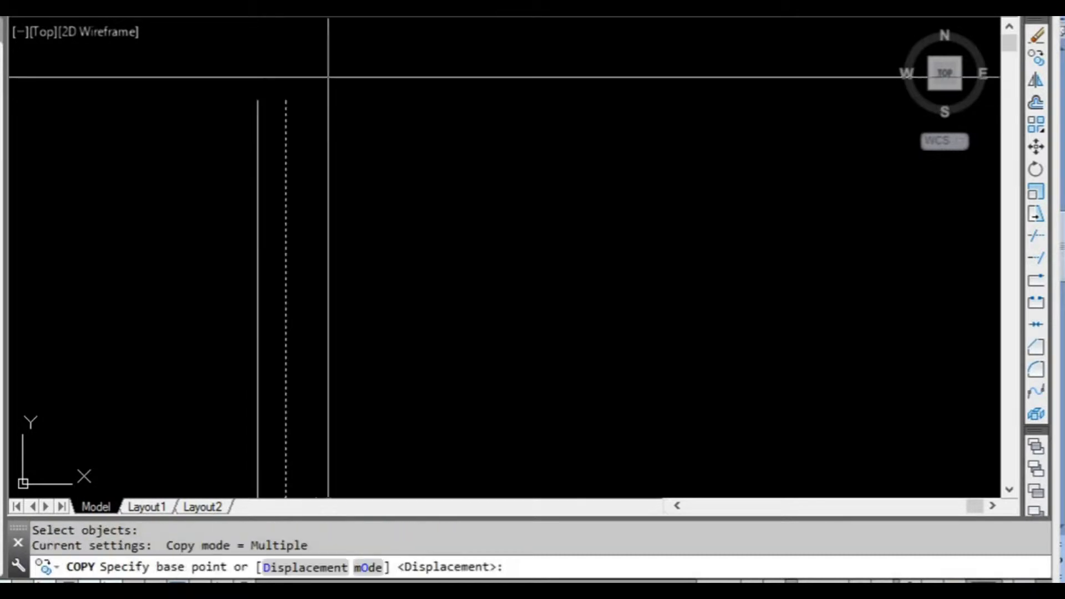
pyautogui.click(289, 95)
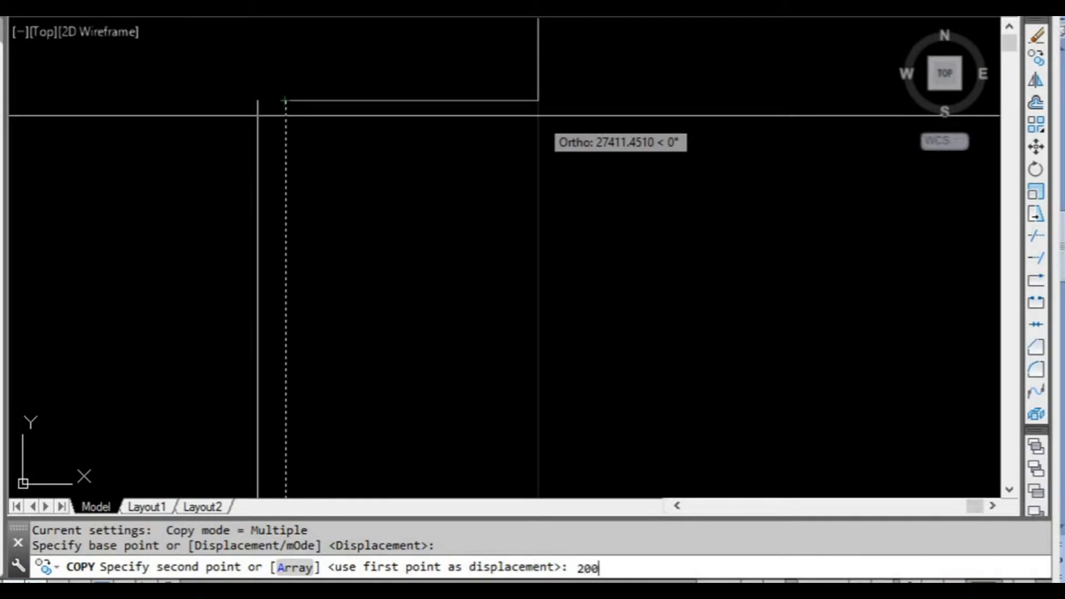
pyautogui.press('Return')
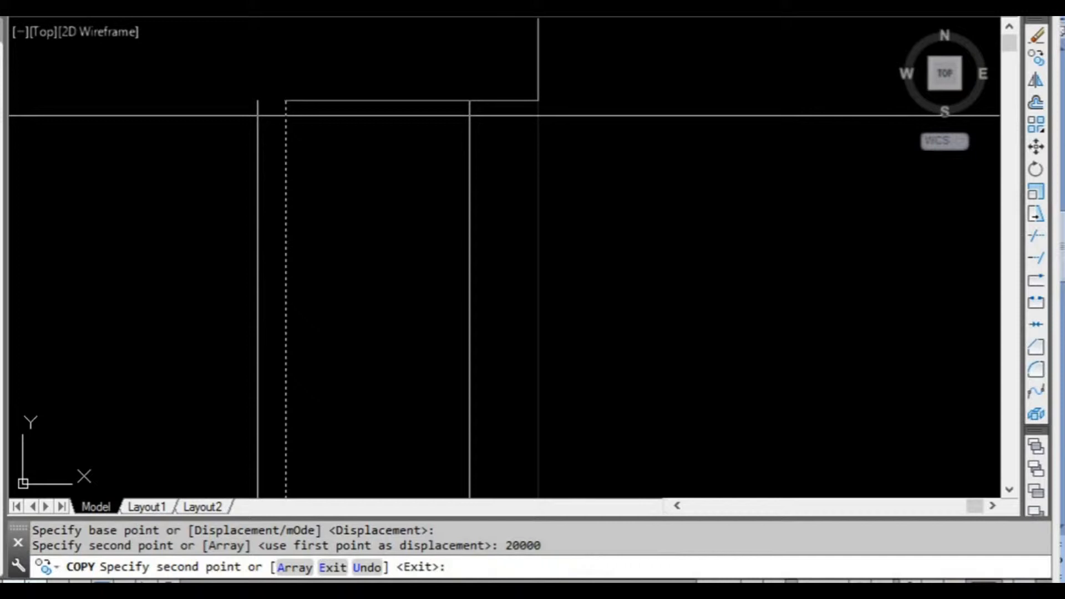
pyautogui.scroll(-2, 531, 136)
pyautogui.press('Escape')
pyautogui.press('Escape')
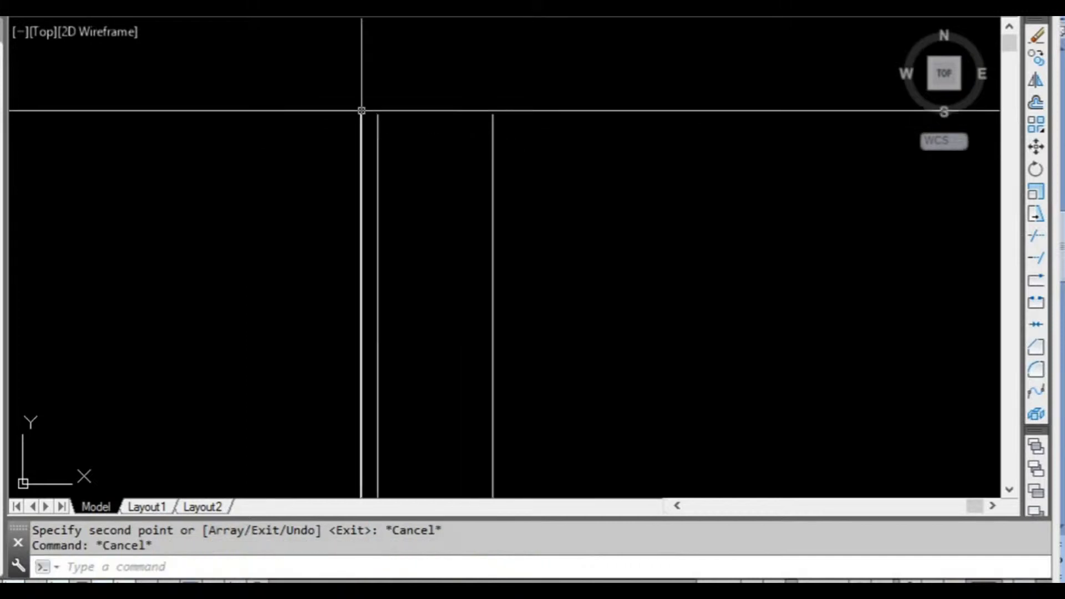
pyautogui.scroll(-2, 491, 136)
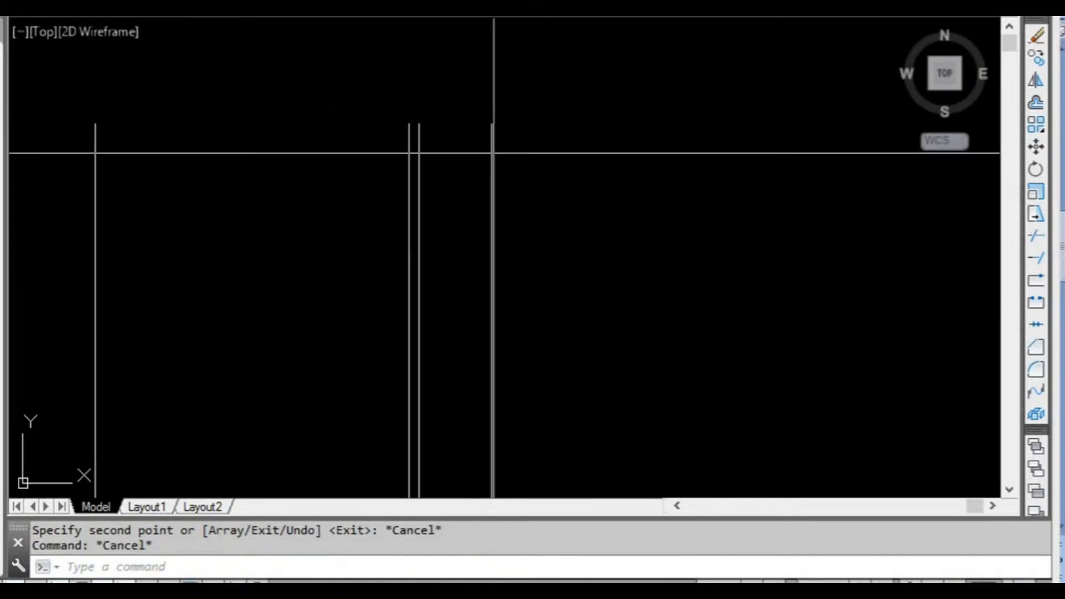
pyautogui.press('Escape')
pyautogui.moveTo(533, 171); pyautogui.dragTo(451, 152, button='middle')
pyautogui.scroll(-2, 435, 178)
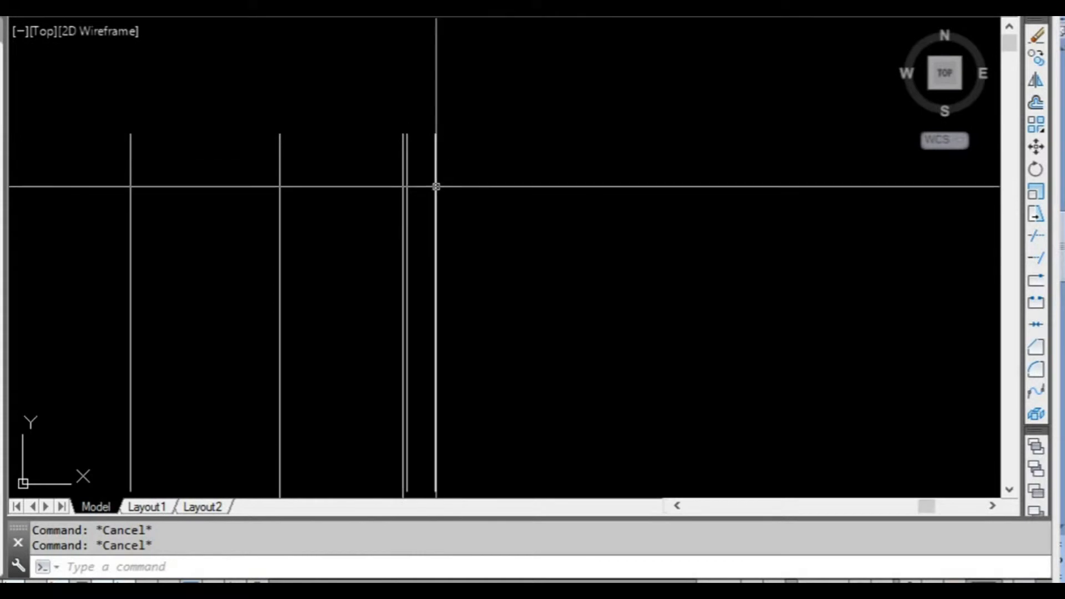
pyautogui.moveTo(332, 198); pyautogui.dragTo(462, 155, button='middle')
pyautogui.scroll(-4, 397, 172)
pyautogui.moveTo(397, 172); pyautogui.dragTo(370, 172, button='middle')
pyautogui.scroll(2, 405, 171)
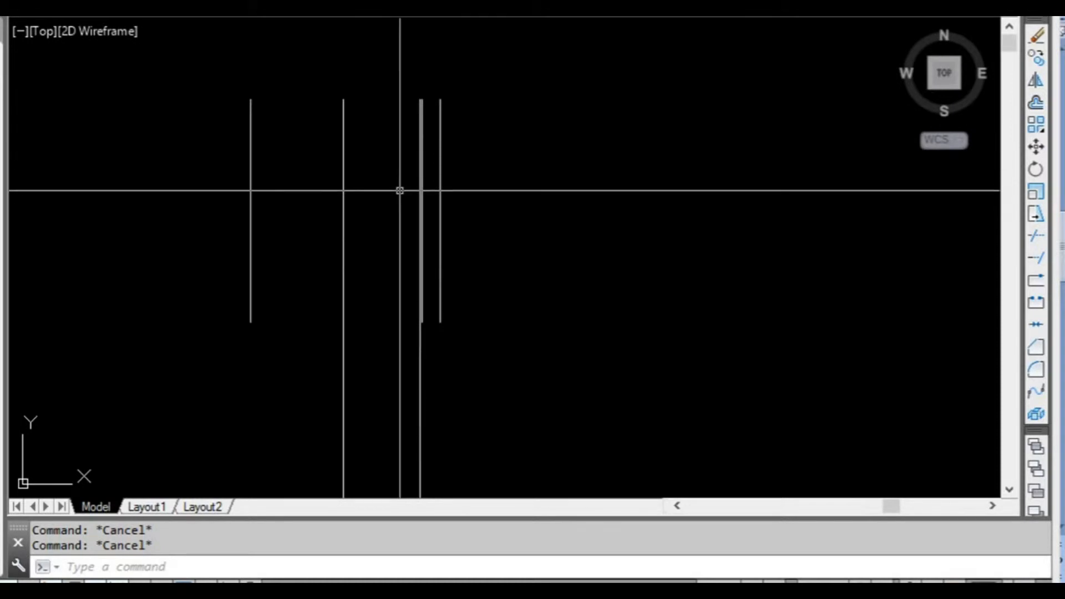
pyautogui.moveTo(392, 178); pyautogui.dragTo(373, 195, button='middle')
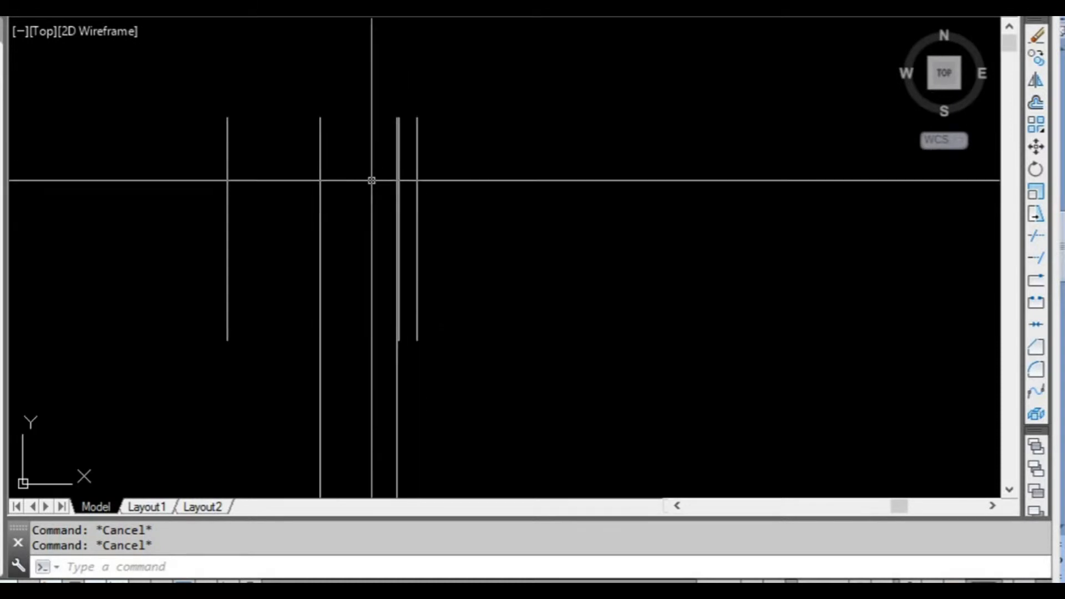
pyautogui.moveTo(365, 169); pyautogui.dragTo(336, 183, button='middle')
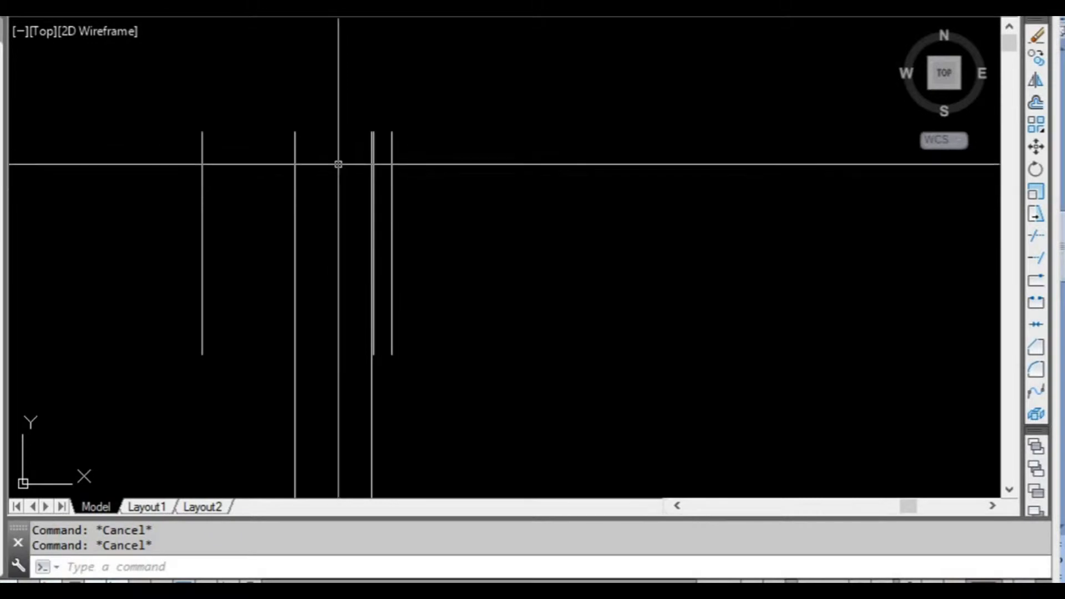
pyautogui.moveTo(267, 185); pyautogui.dragTo(283, 176, button='middle')
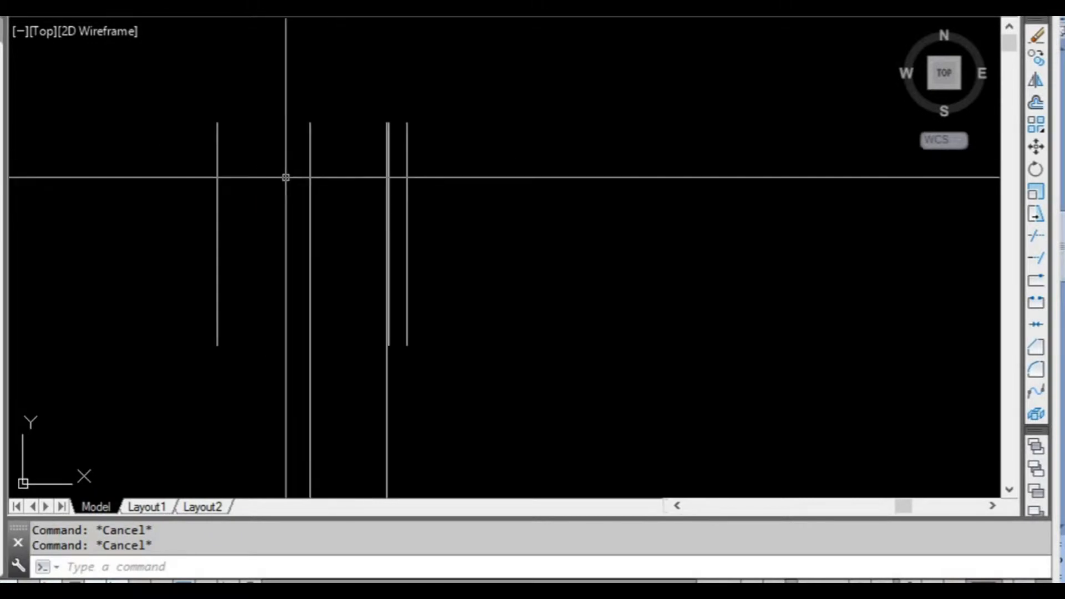
# Insert the Tree Plan001 block from the block library in the empty space beside the vertical lines.
pyautogui.moveTo(363, 181)
pyautogui.mouseDown(button='middle')
pyautogui.moveTo(215, 156)
pyautogui.moveTo(220, 144)
pyautogui.mouseUp(button='middle')
pyautogui.moveTo(307, 142); pyautogui.dragTo(269, 176, button='middle')
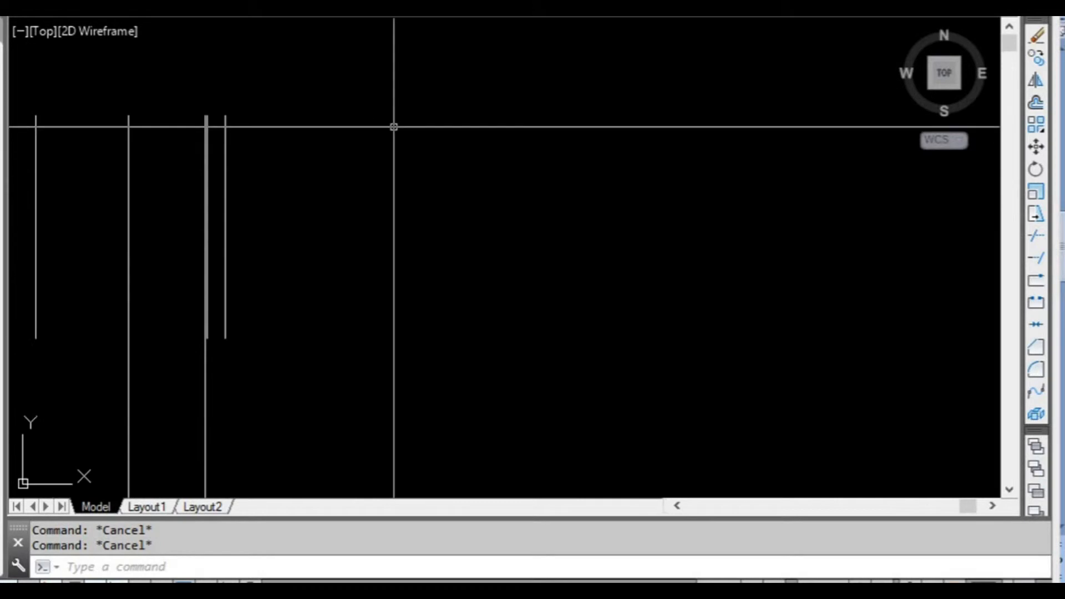
pyautogui.moveTo(414, 150); pyautogui.dragTo(427, 144, button='middle')
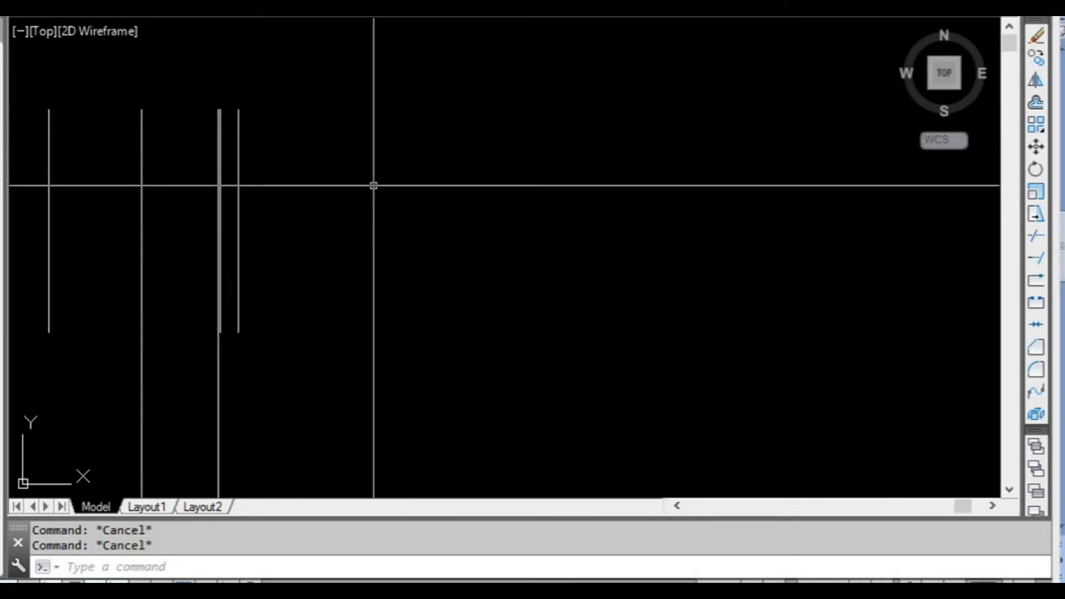
pyautogui.click(559, 9)
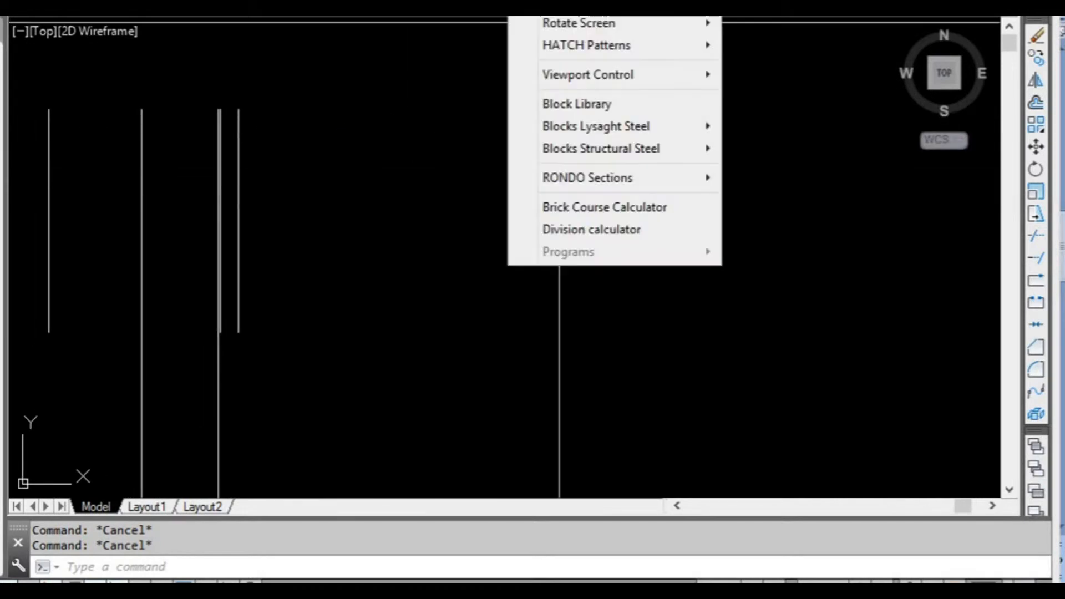
pyautogui.click(592, 110)
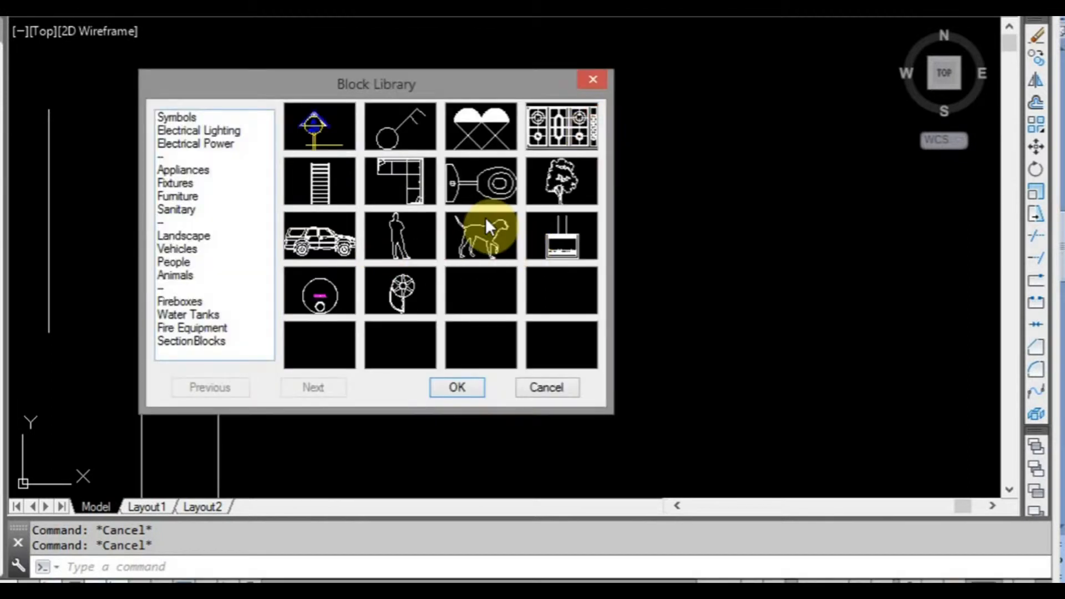
pyautogui.click(561, 177)
pyautogui.click(335, 119)
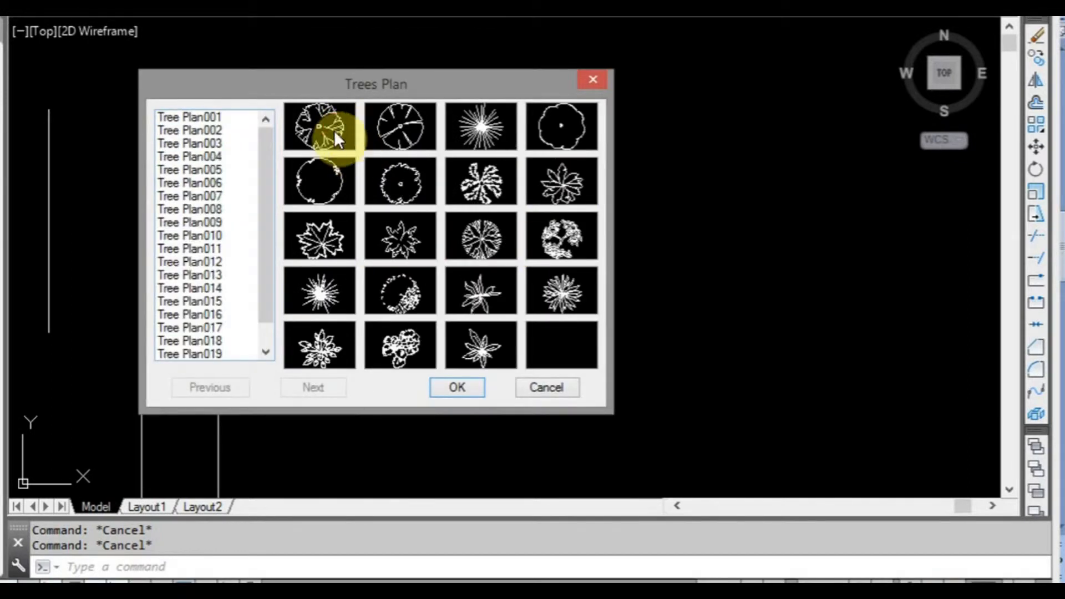
pyautogui.click(336, 135)
pyautogui.click(358, 230)
pyautogui.scroll(4, 333, 233)
pyautogui.scroll(2, 295, 230)
pyautogui.press('Escape')
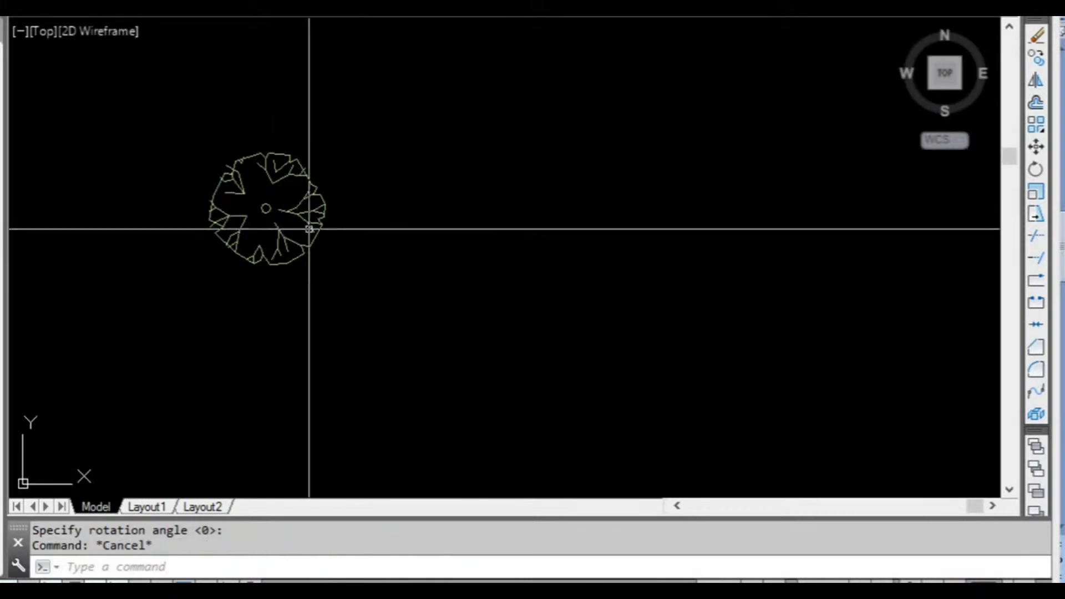
pyautogui.click(295, 230)
pyautogui.click(289, 207)
pyautogui.scroll(-2, 322, 242)
pyautogui.moveTo(385, 264); pyautogui.dragTo(328, 257, button='middle')
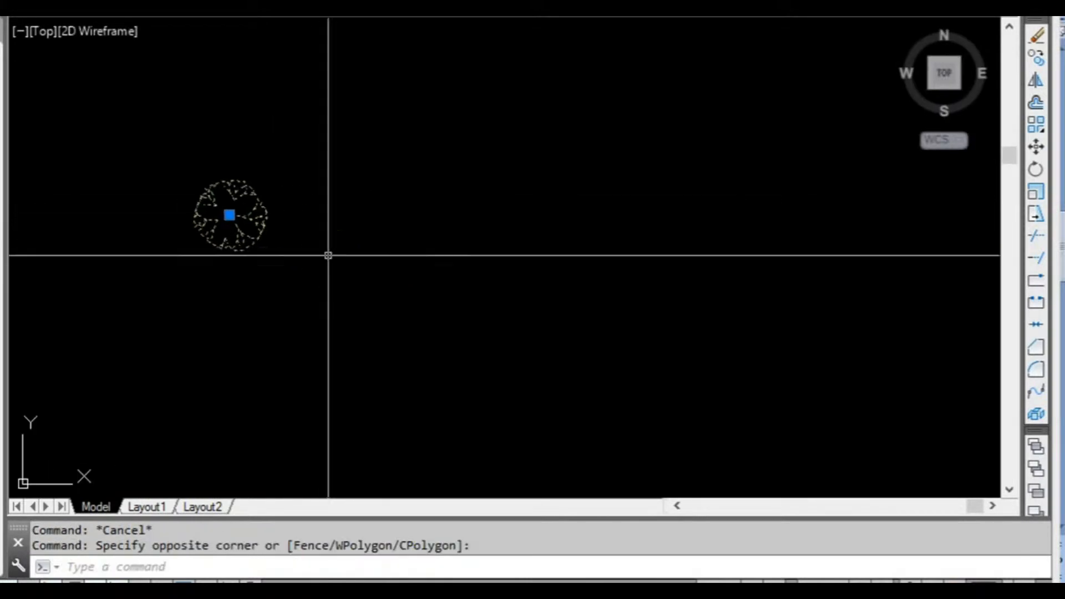
pyautogui.press('Escape')
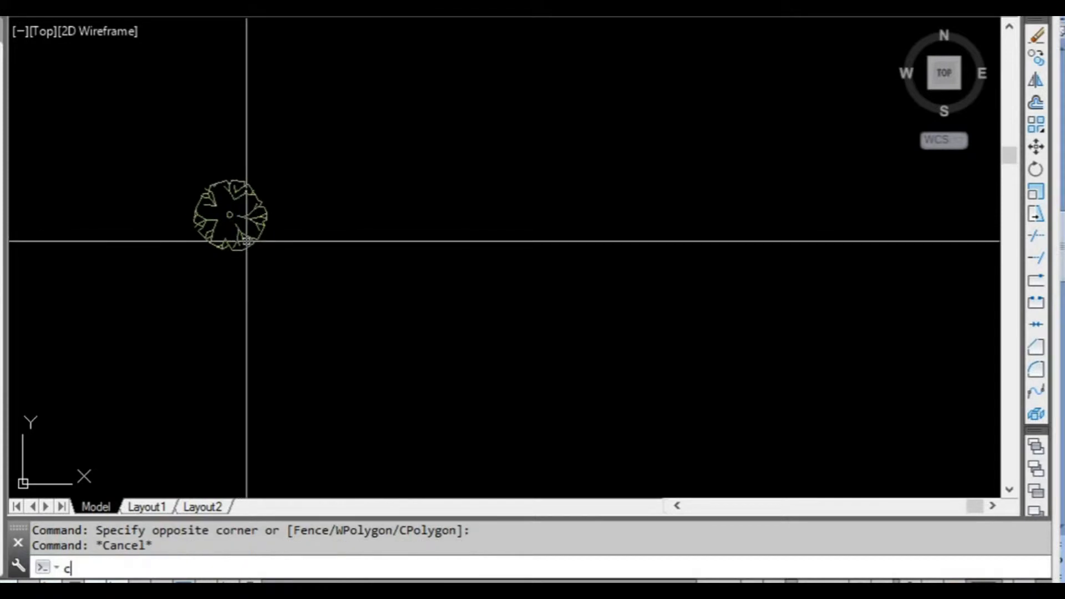
# Copy the tree from the centre of its trunk to eleven scattered points around it, with Ortho turned off.
pyautogui.press('Return')
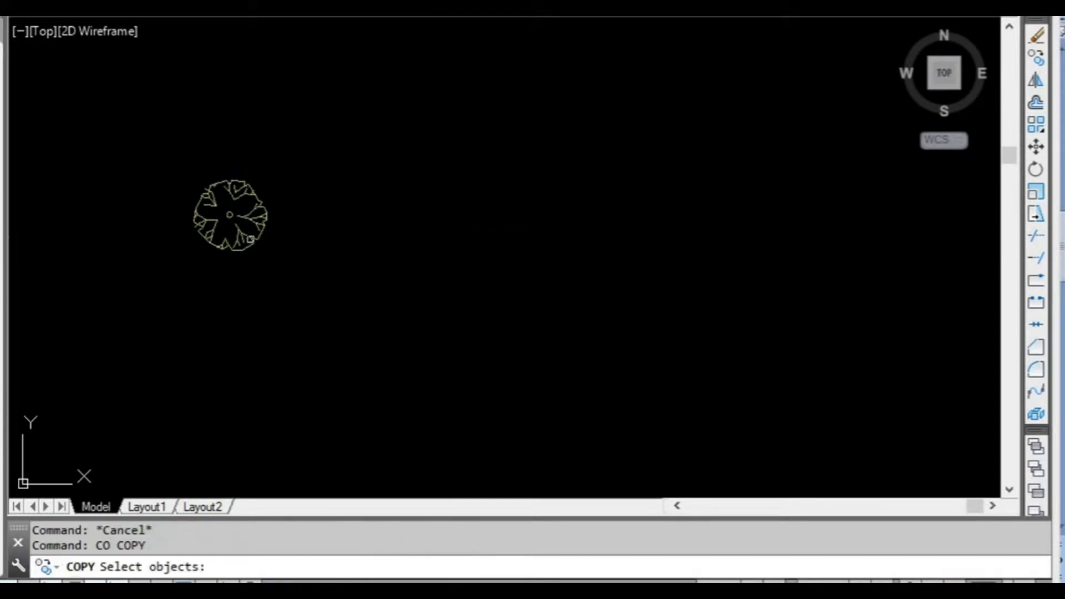
pyautogui.press('Return')
pyautogui.scroll(8, 249, 238)
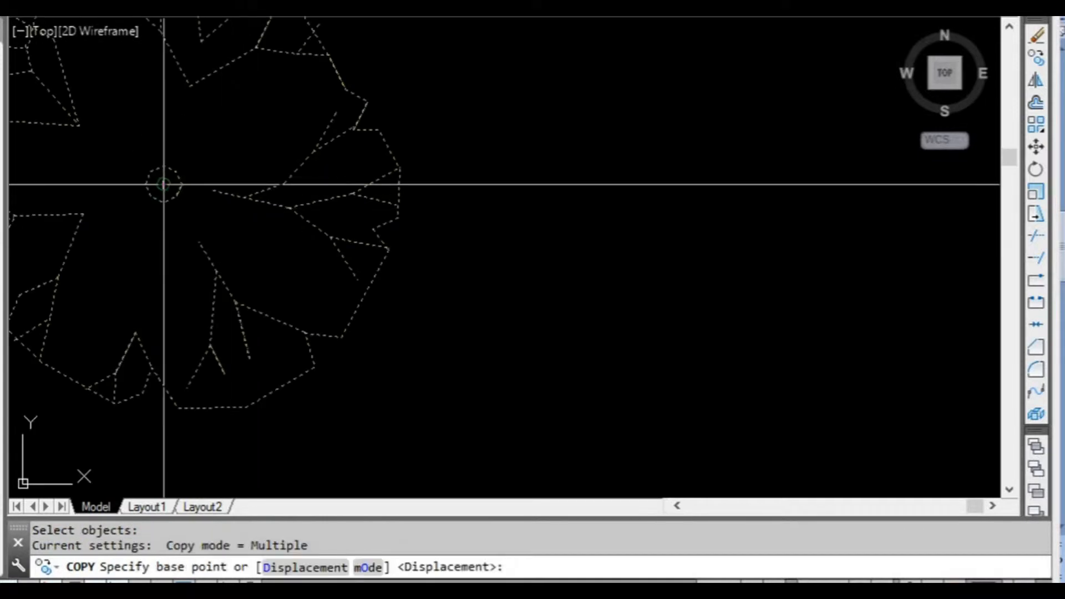
pyautogui.click(164, 184)
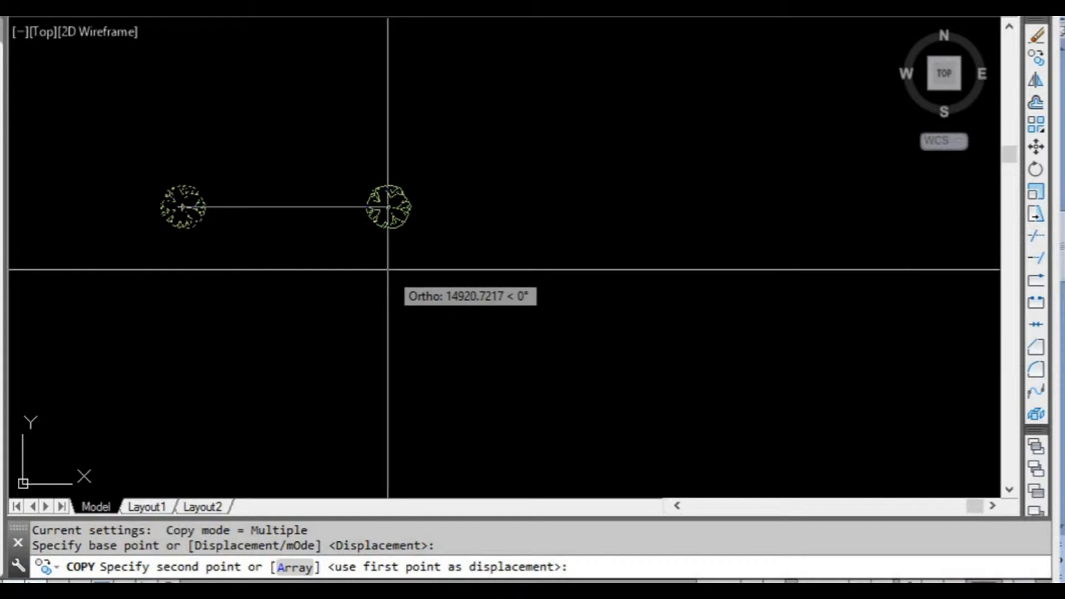
pyautogui.press('F8')
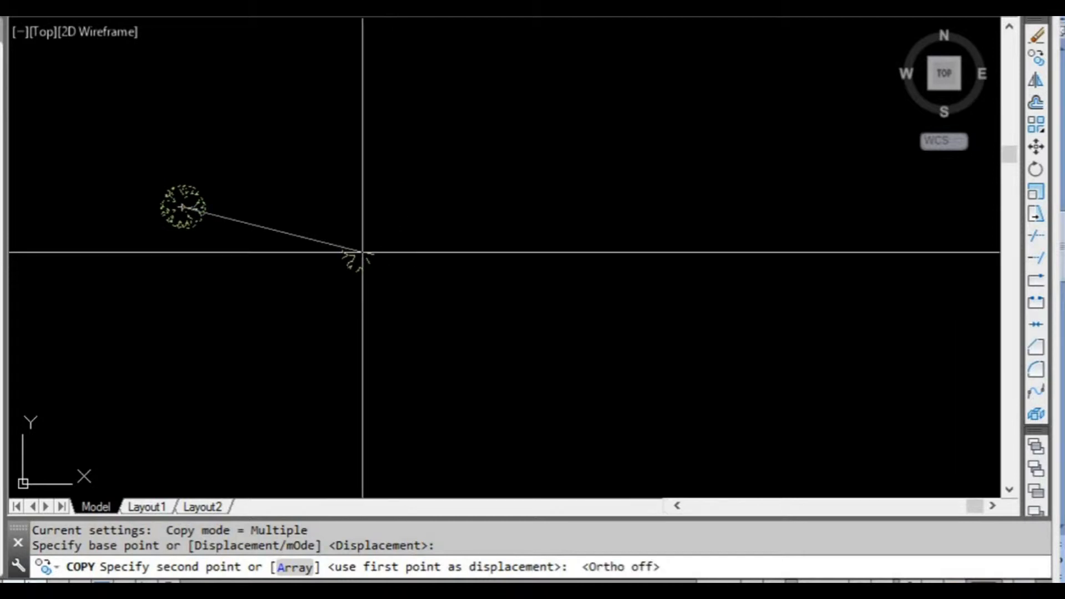
pyautogui.click(231, 228)
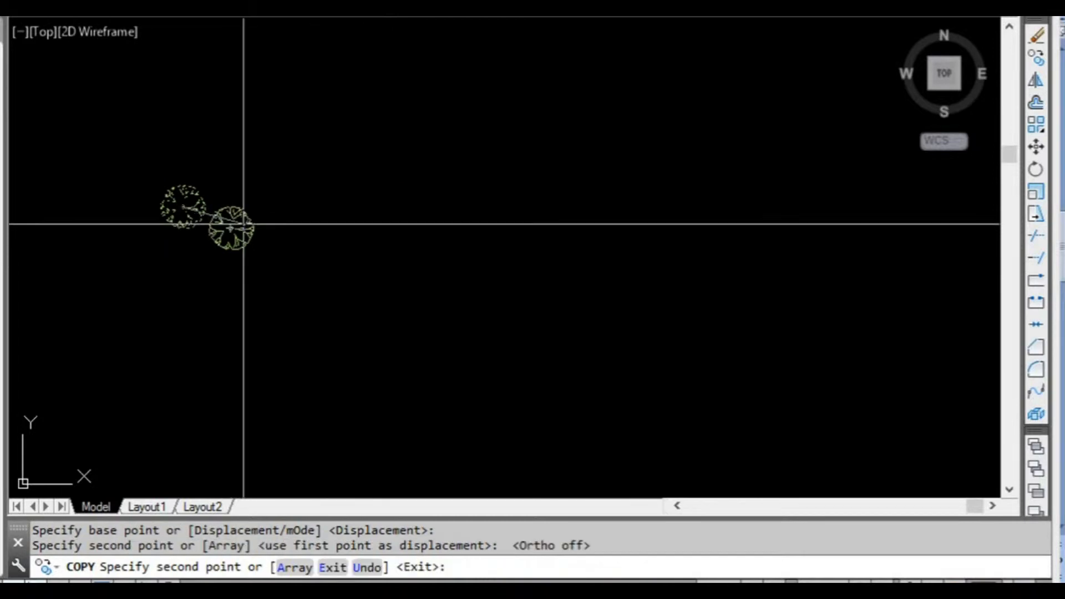
pyautogui.click(267, 167)
pyautogui.click(347, 225)
pyautogui.click(288, 317)
pyautogui.click(115, 330)
pyautogui.click(78, 136)
pyautogui.click(238, 64)
pyautogui.click(451, 112)
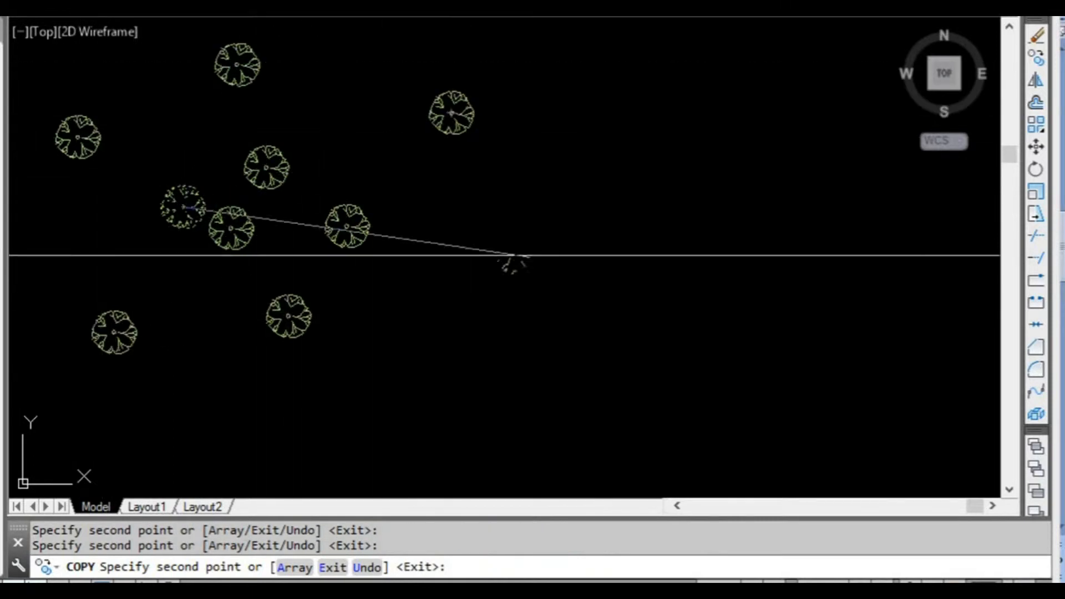
pyautogui.click(530, 296)
pyautogui.click(425, 366)
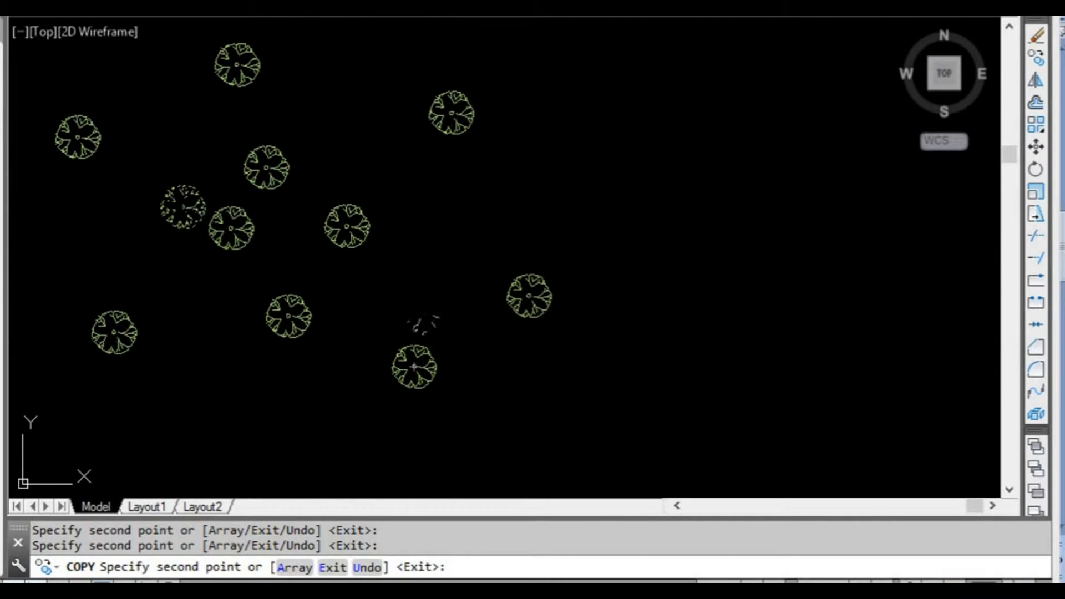
pyautogui.click(458, 213)
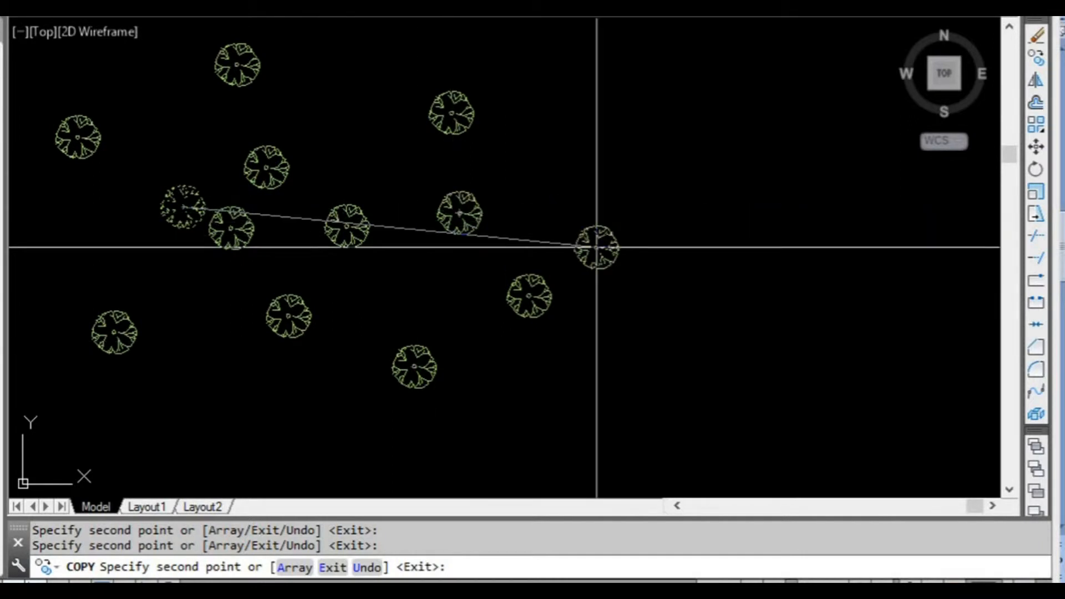
pyautogui.press('Return')
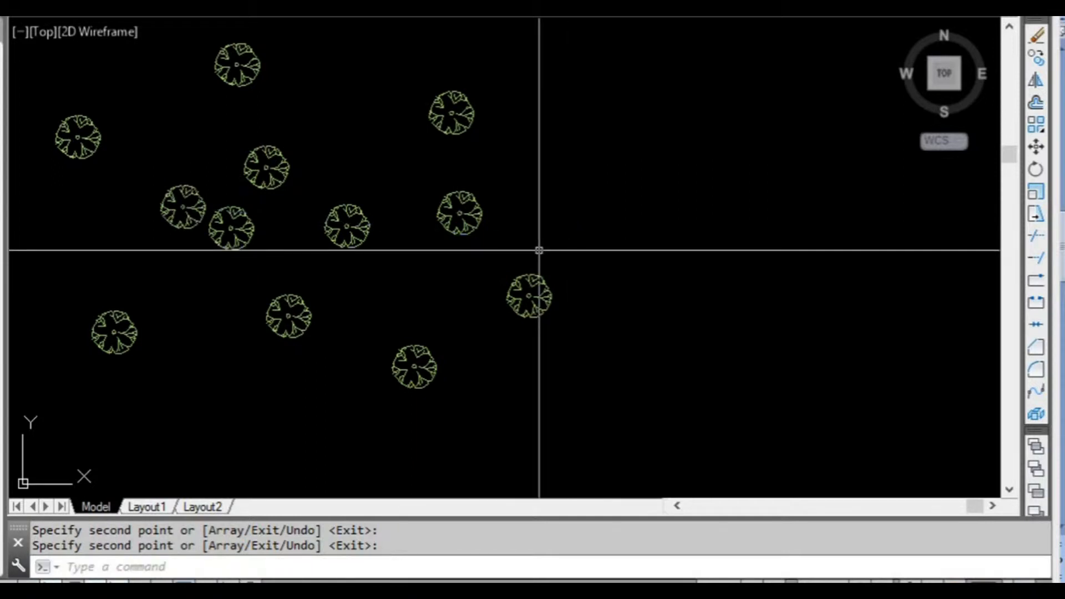
# Erase the original tree and all of its scattered copies.
pyautogui.scroll(-1, 539, 250)
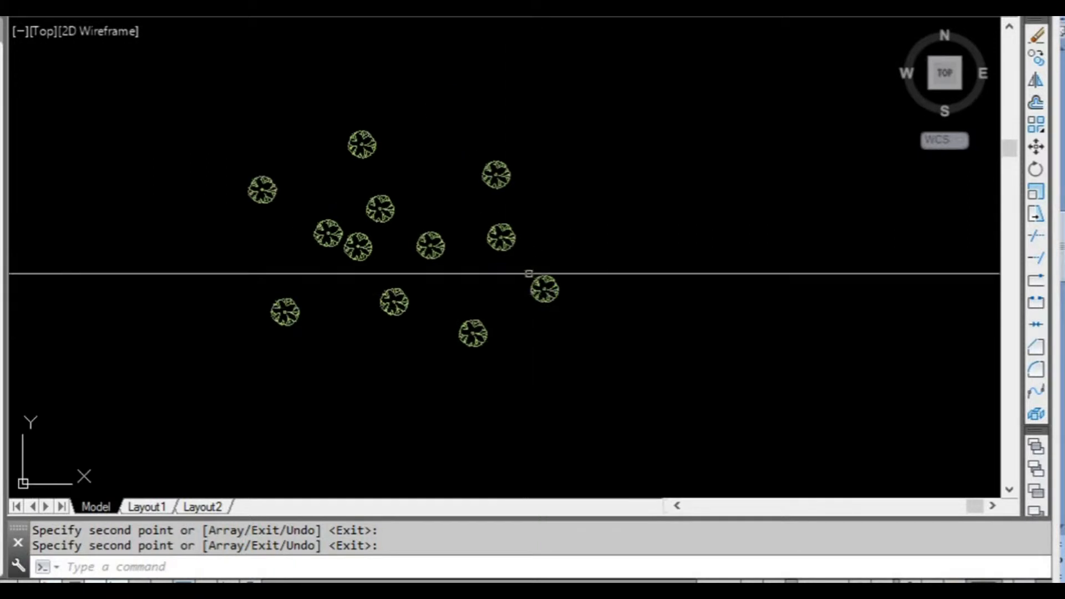
pyautogui.moveTo(568, 294); pyautogui.dragTo(533, 320, button='middle')
pyautogui.scroll(-2, 608, 349)
pyautogui.click(646, 384)
pyautogui.click(444, 246)
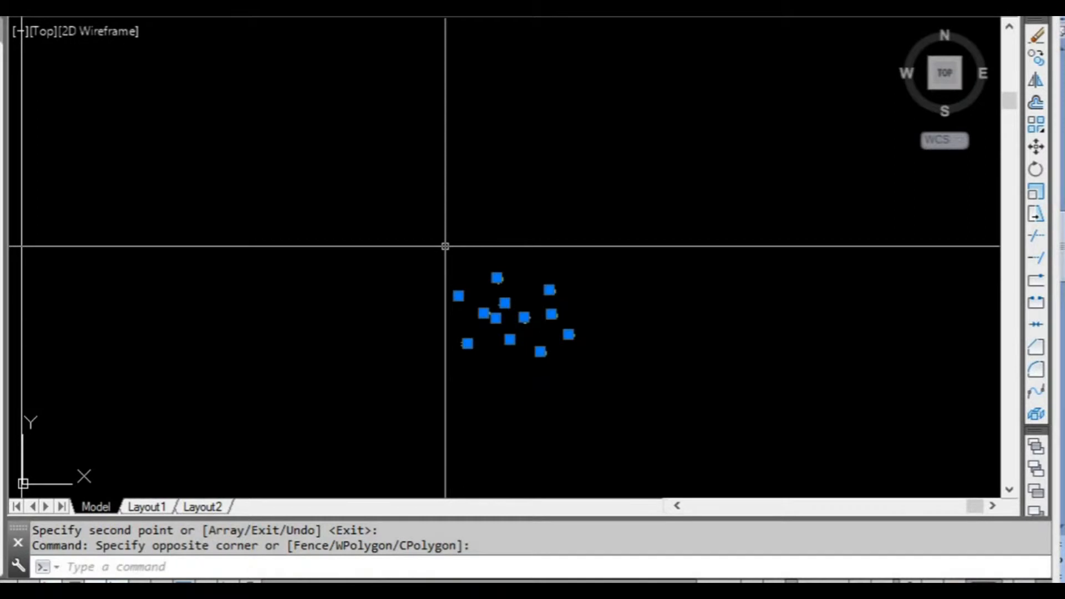
pyautogui.write('e')
pyautogui.press('Return')
# Erase the remaining vertical lines from the drawing.
pyautogui.moveTo(419, 300); pyautogui.dragTo(506, 283, button='middle')
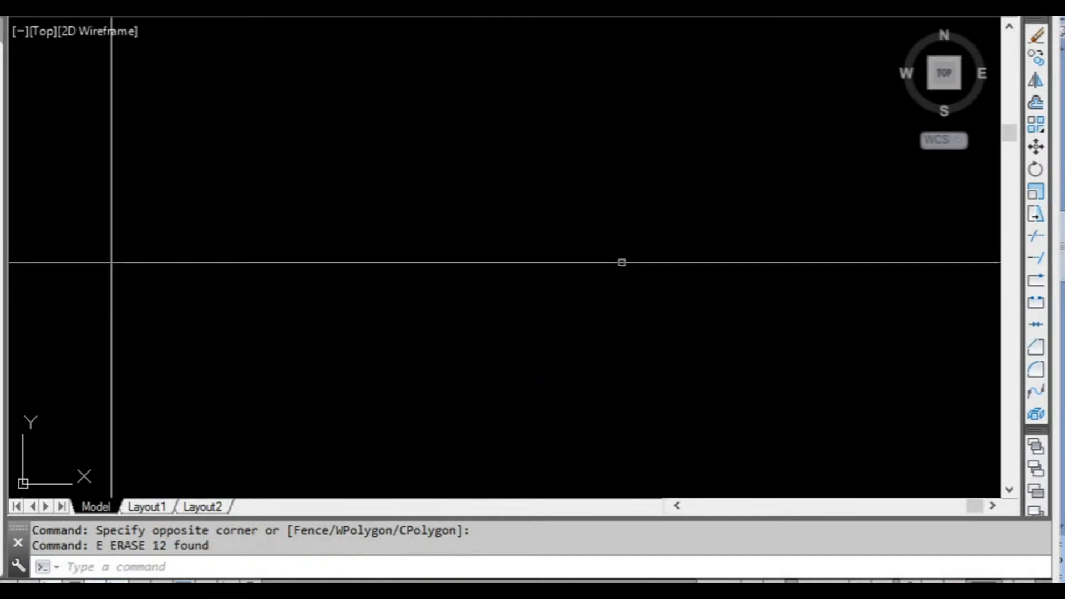
pyautogui.scroll(-10, 583, 259)
pyautogui.click(583, 249)
pyautogui.click(315, 203)
pyautogui.write('e')
pyautogui.press('Return')
# Draw a single vertical line in the empty drawing with Ortho turned on.
pyautogui.scroll(3, 416, 247)
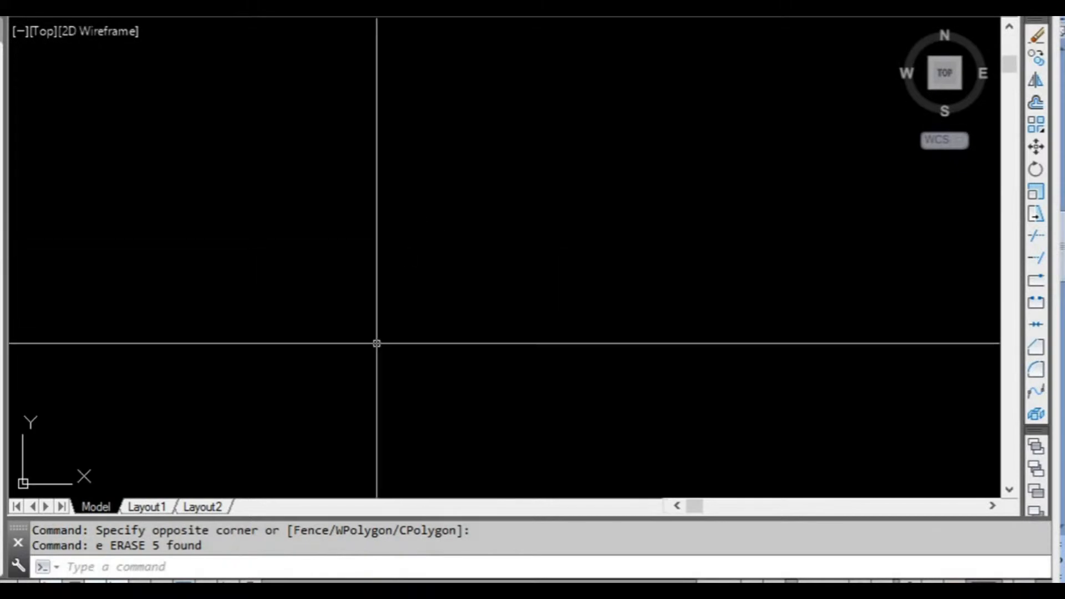
pyautogui.write('l')
pyautogui.press('Return')
pyautogui.click(381, 367)
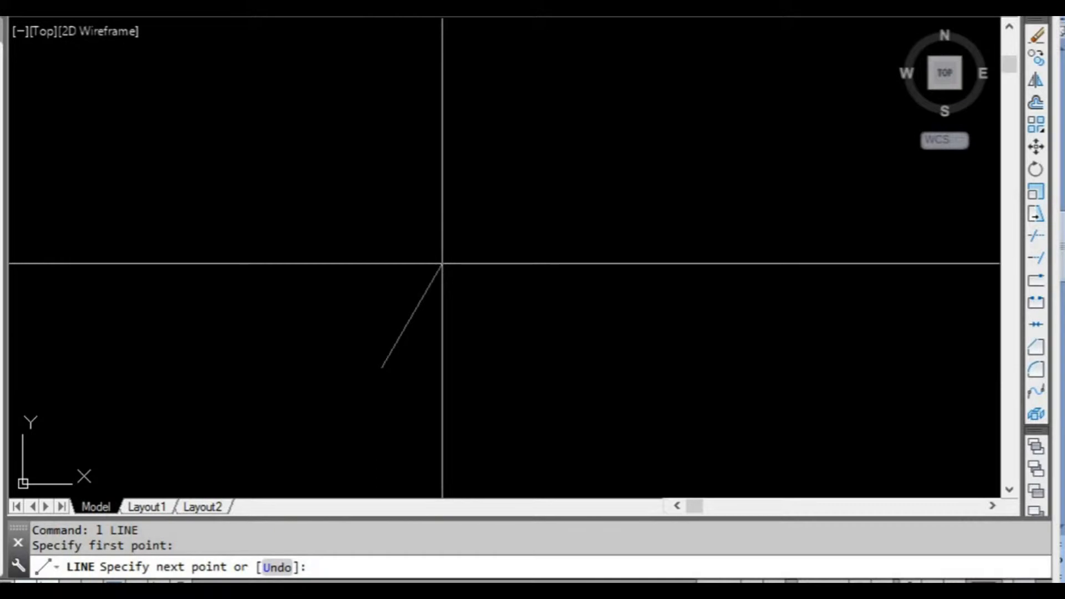
pyautogui.press('F8')
pyautogui.click(437, 159)
pyautogui.press('Return')
pyautogui.moveTo(389, 258); pyautogui.dragTo(297, 236, button='middle')
pyautogui.scroll(2, 417, 221)
pyautogui.click(419, 219)
pyautogui.click(384, 207)
pyautogui.click(428, 262)
pyautogui.click(363, 248)
pyautogui.click(215, 8)
pyautogui.click(203, 21)
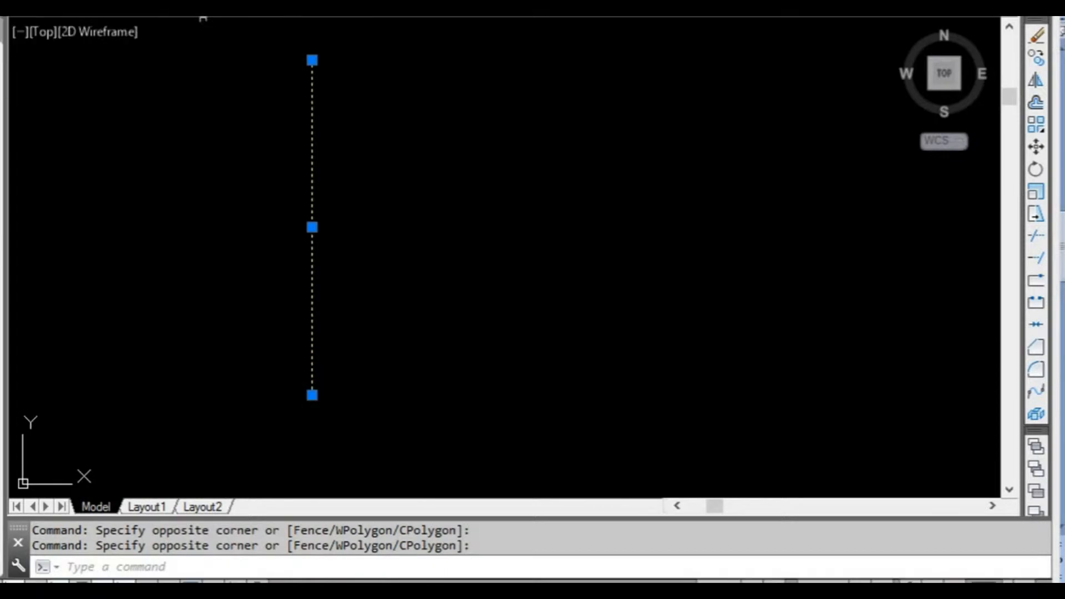
pyautogui.press('Escape')
# Select the vertical line and activate the grip at its bottom endpoint.
pyautogui.click(393, 209)
pyautogui.click(278, 178)
pyautogui.moveTo(276, 195); pyautogui.dragTo(257, 184, button='middle')
pyautogui.moveTo(337, 215); pyautogui.dragTo(300, 245, button='middle')
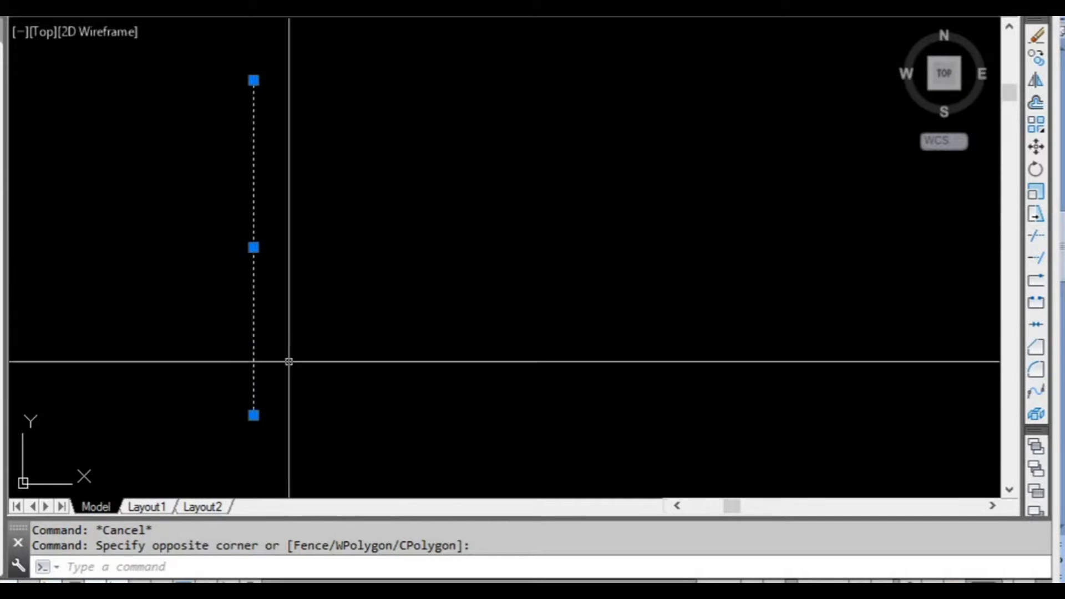
pyautogui.moveTo(288, 361); pyautogui.dragTo(298, 330, button='middle')
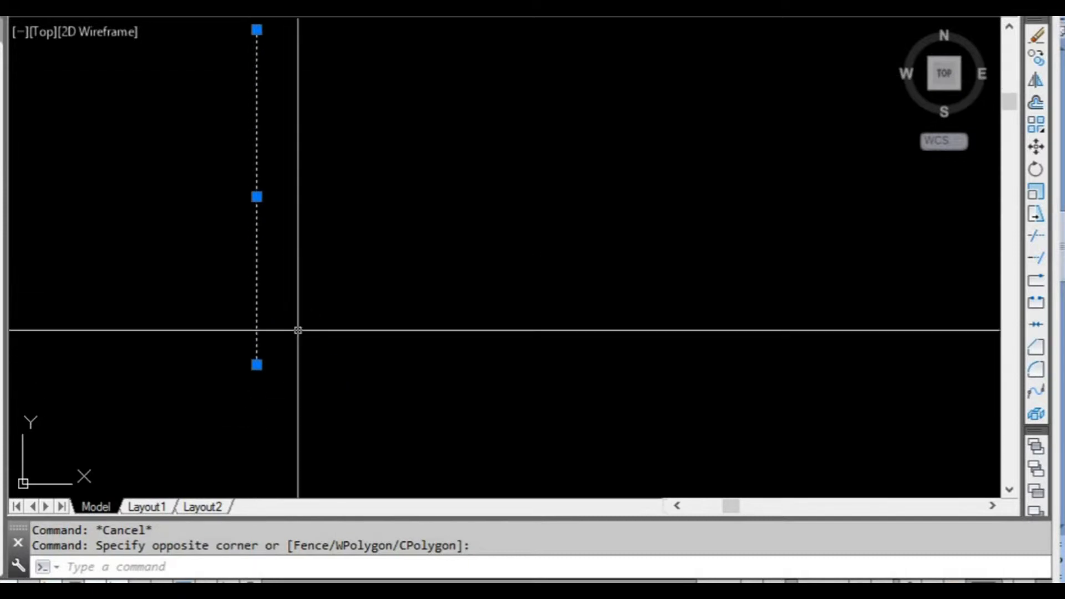
pyautogui.click(257, 364)
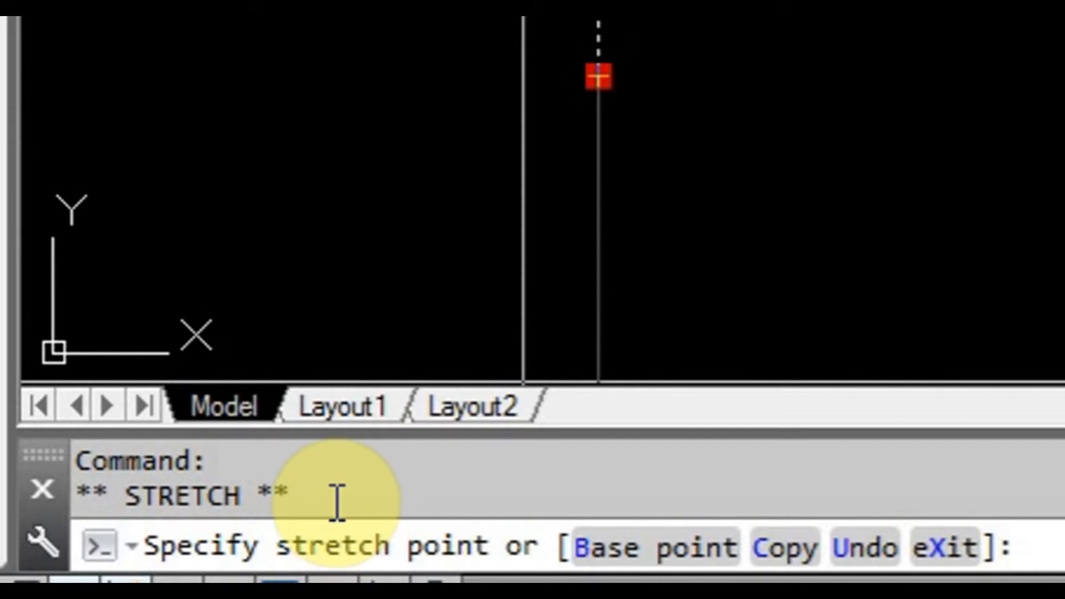
# Cycle the active grip through the Move, Rotate, Scale and Mirror modes and back to Stretch.
pyautogui.press('space')
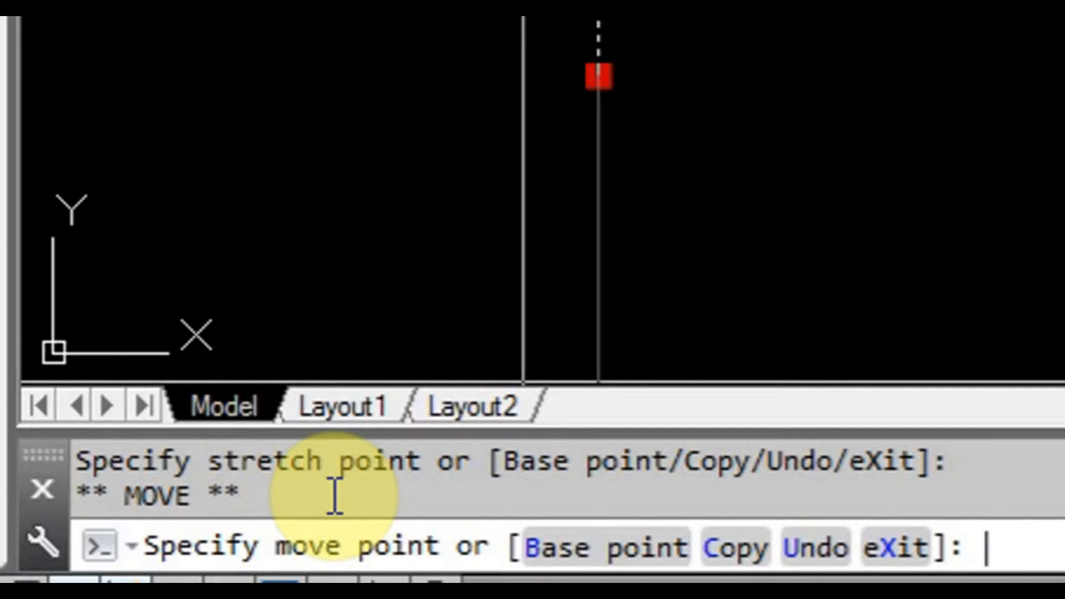
pyautogui.press('space')
pyautogui.press('space')
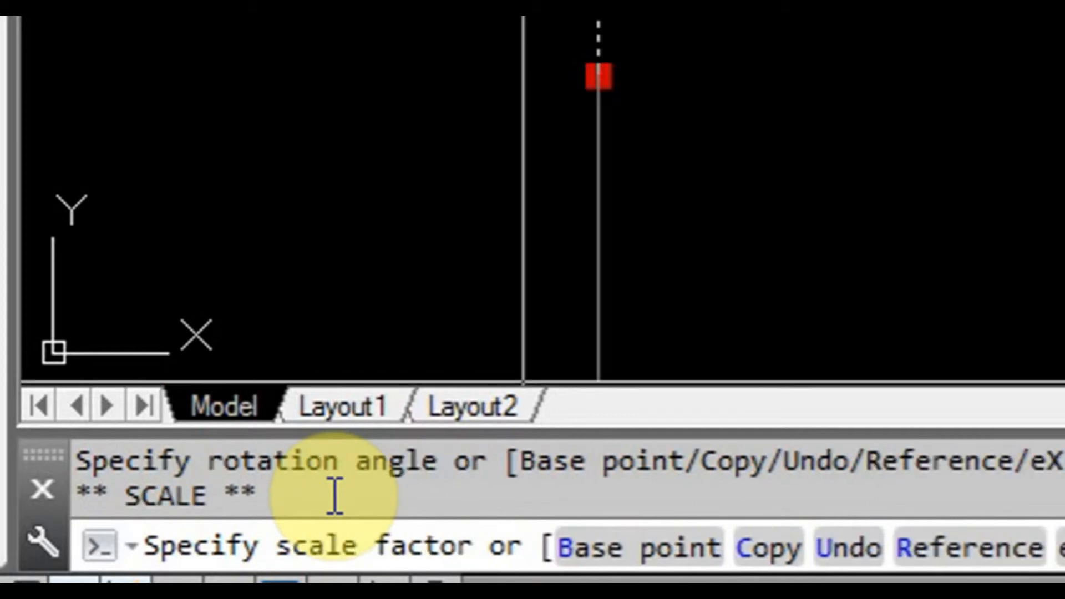
pyautogui.press('space')
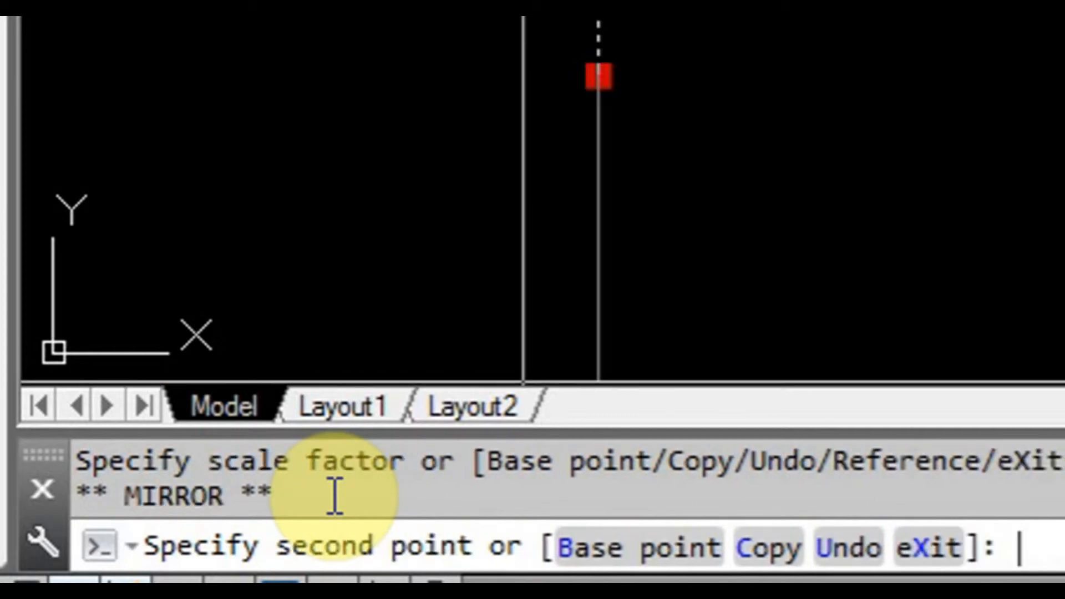
pyautogui.press('space')
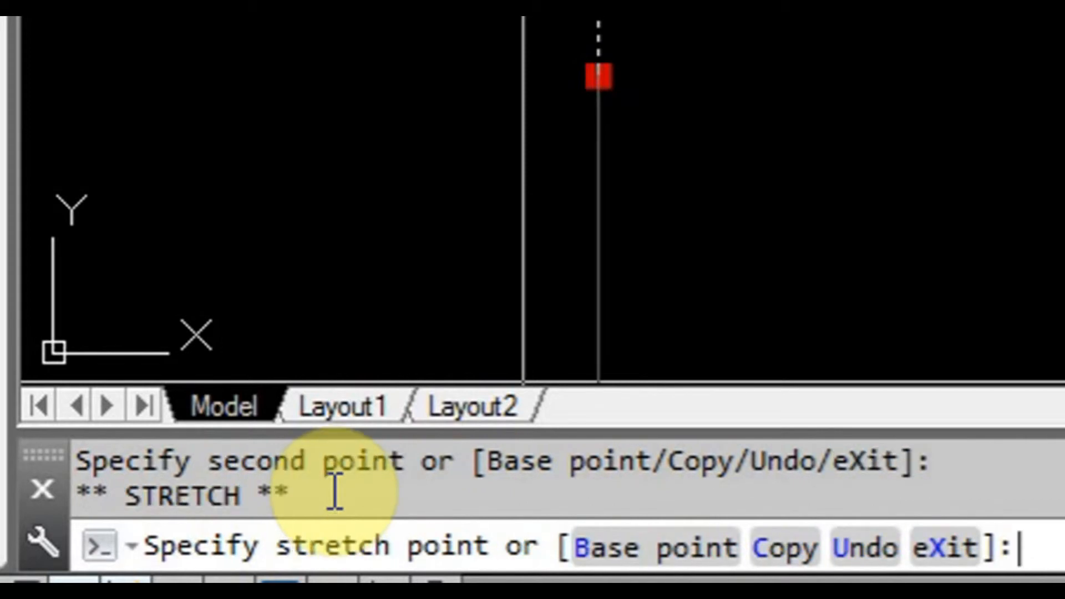
# Cycle through the grip editing modes again and stop at Move for the line's bottom grip.
pyautogui.press('space')
pyautogui.press('space')
pyautogui.press('space')
pyautogui.press('space')
pyautogui.press('space')
pyautogui.press('space')
pyautogui.press('space')
pyautogui.press('space')
pyautogui.press('space')
pyautogui.press('space')
pyautogui.press('space')
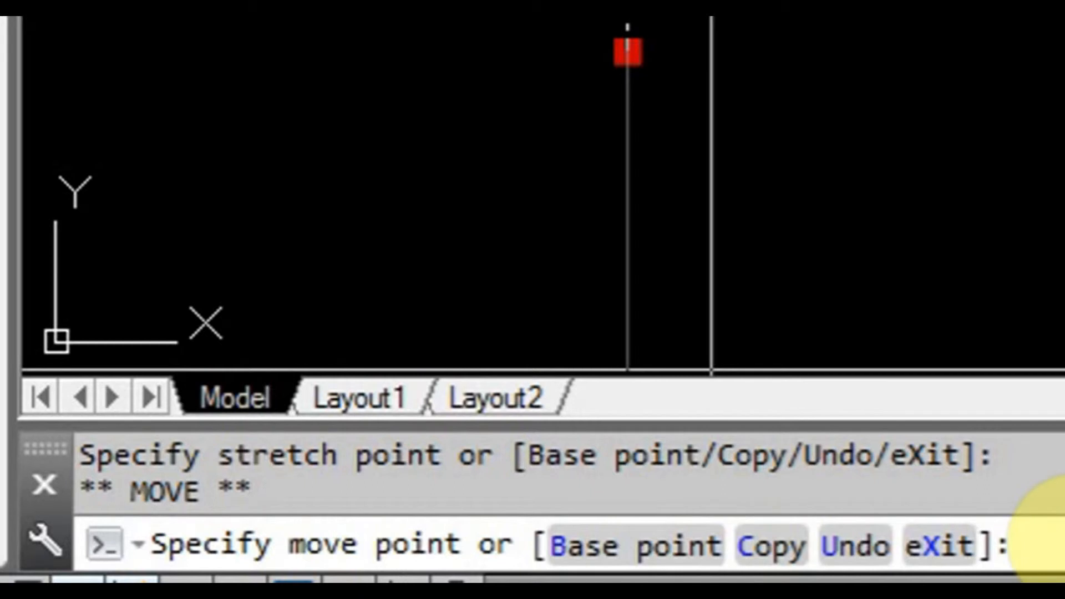
# Turn on the Copy option for the grip move and place three copies of the vertical line to its right.
pyautogui.write('c')
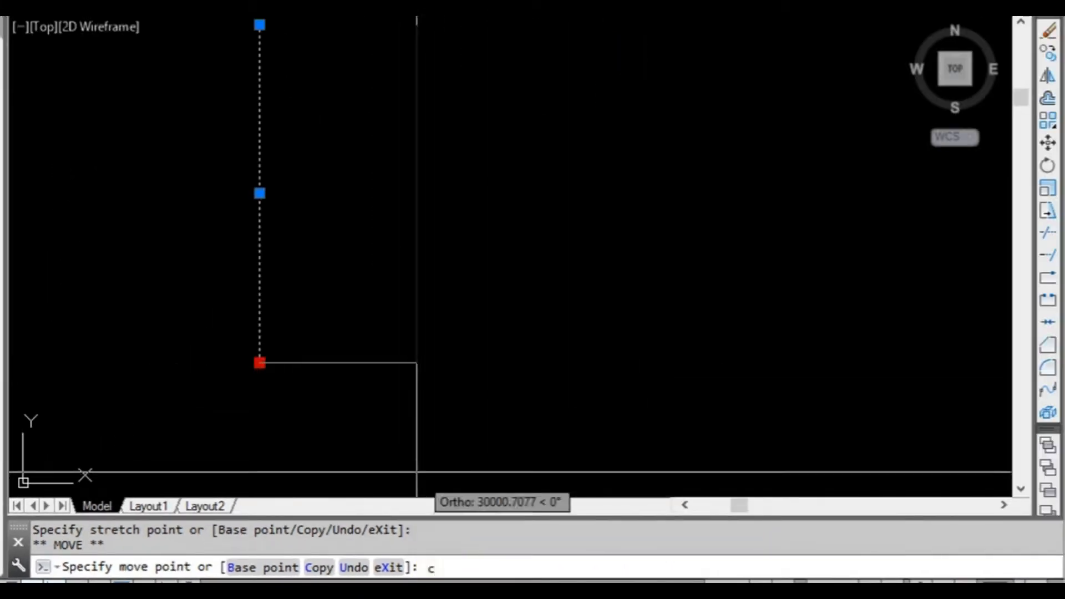
pyautogui.press('Return')
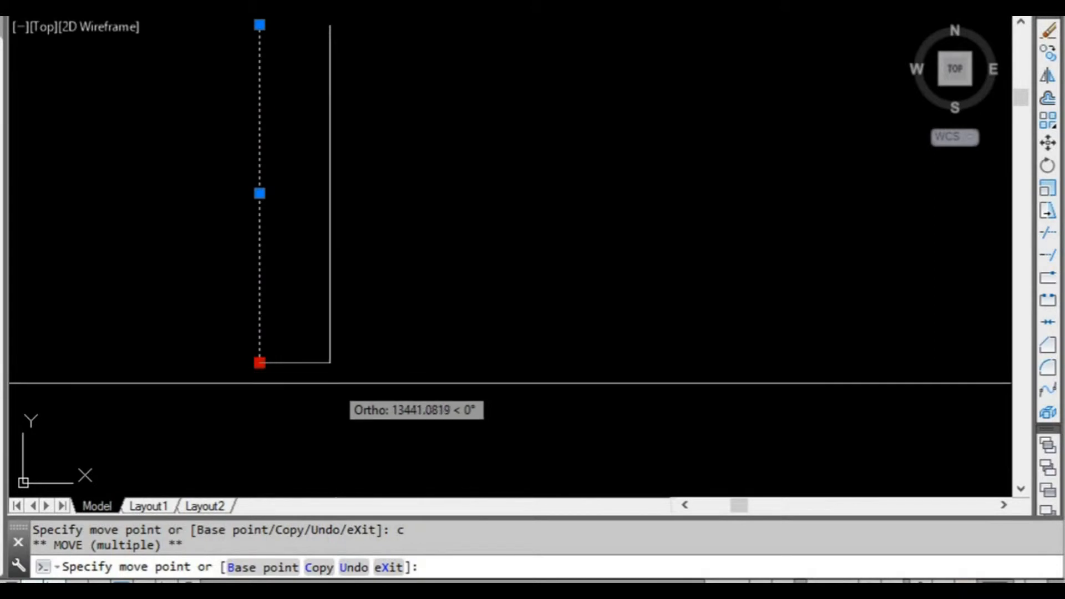
pyautogui.click(294, 383)
pyautogui.click(333, 384)
pyautogui.click(374, 382)
# Add two more copies of the line to the right at distances of 5000 and 50000, and finish the grip copying.
pyautogui.scroll(-2, 423, 377)
pyautogui.moveTo(423, 373); pyautogui.dragTo(320, 393, button='middle')
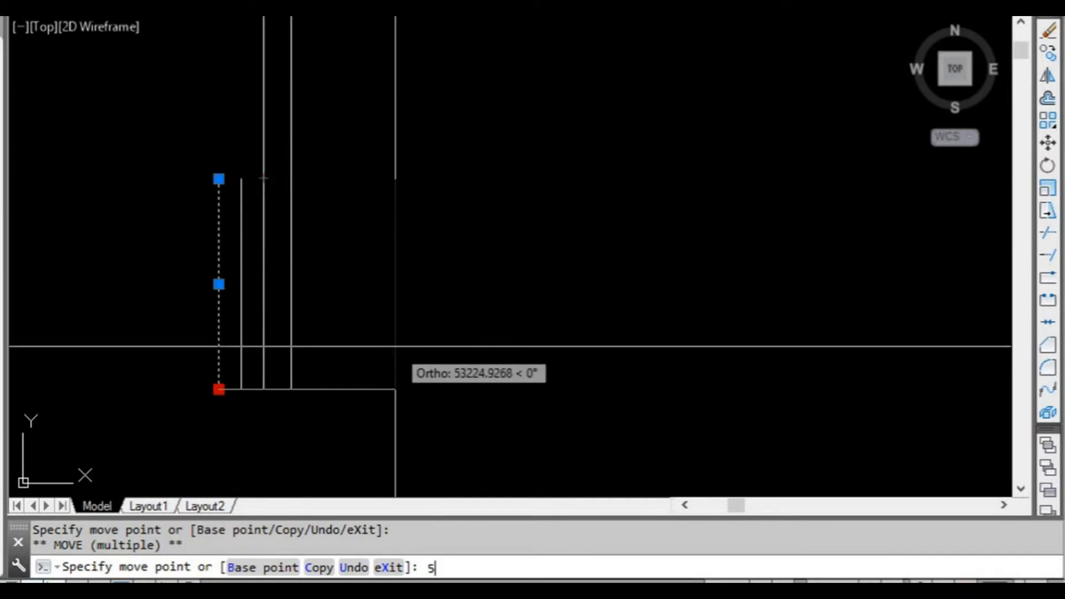
pyautogui.press('Return')
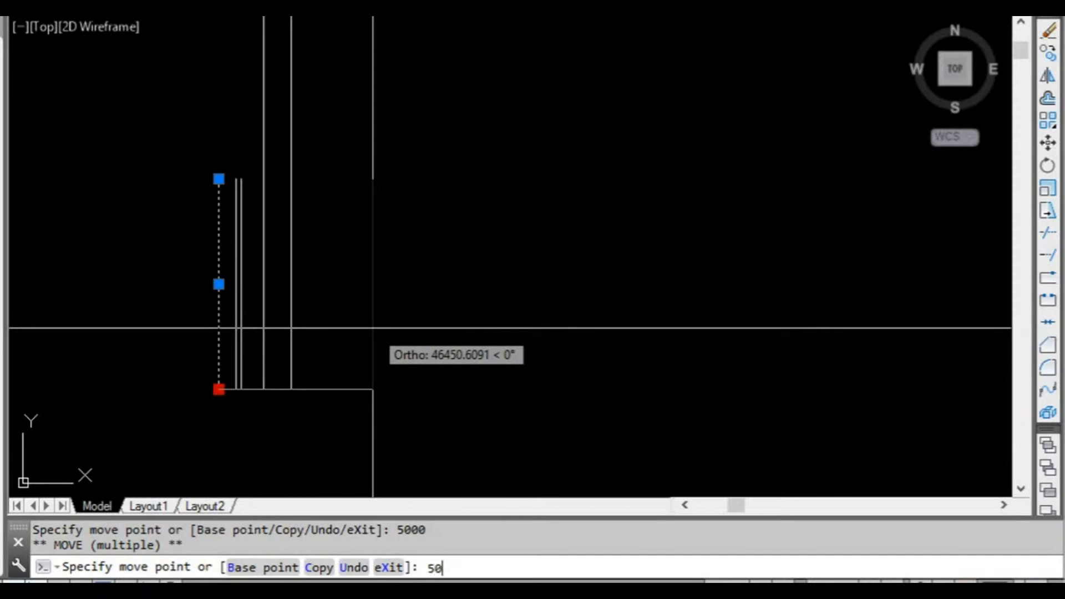
pyautogui.write('50000')
pyautogui.press('Return')
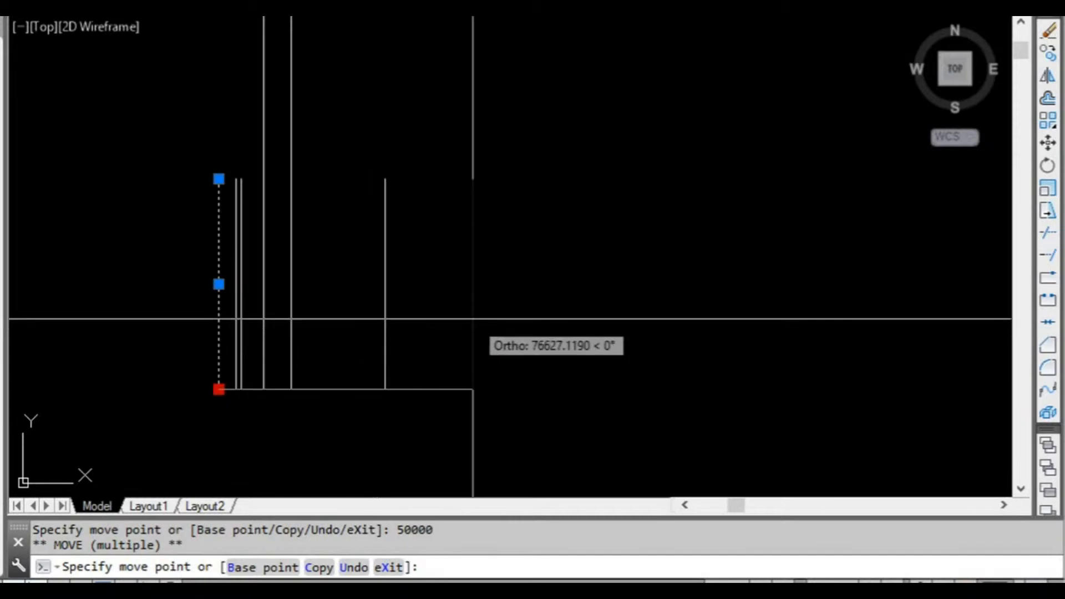
pyautogui.press('Escape')
pyautogui.scroll(-2, 469, 333)
pyautogui.moveTo(469, 333); pyautogui.dragTo(433, 336, button='middle')
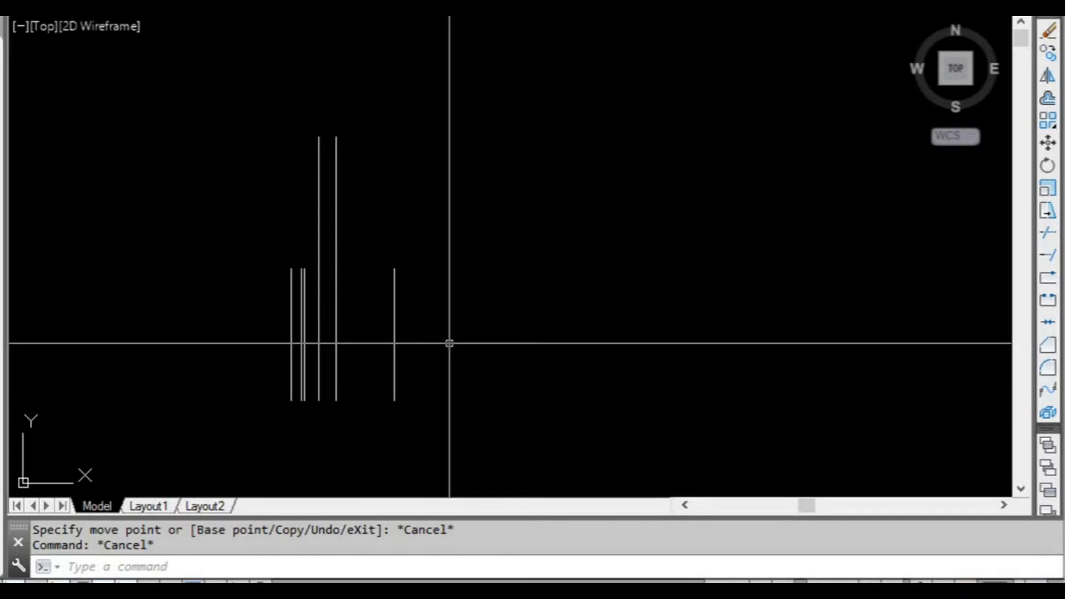
pyautogui.moveTo(424, 354); pyautogui.dragTo(393, 338, button='middle')
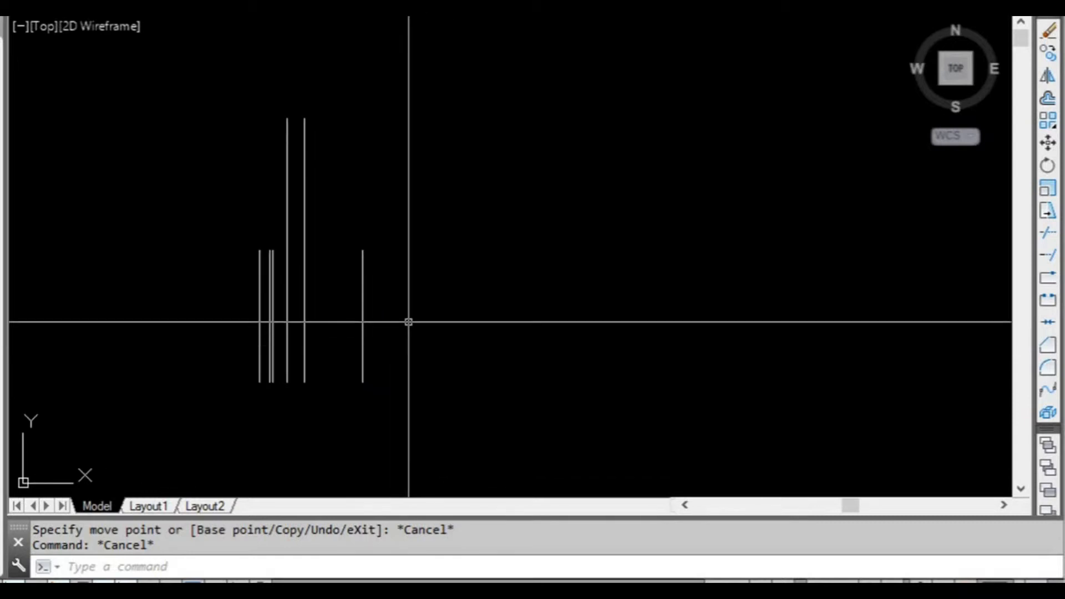
pyautogui.moveTo(414, 326)
pyautogui.mouseDown(button='middle')
pyautogui.moveTo(426, 341)
pyautogui.moveTo(428, 317)
pyautogui.moveTo(442, 330)
pyautogui.mouseUp(button='middle')
pyautogui.scroll(-2, 441, 330)
pyautogui.moveTo(478, 366); pyautogui.dragTo(387, 280, button='middle')
pyautogui.scroll(-2, 387, 280)
pyautogui.moveTo(428, 350); pyautogui.dragTo(357, 283, button='middle')
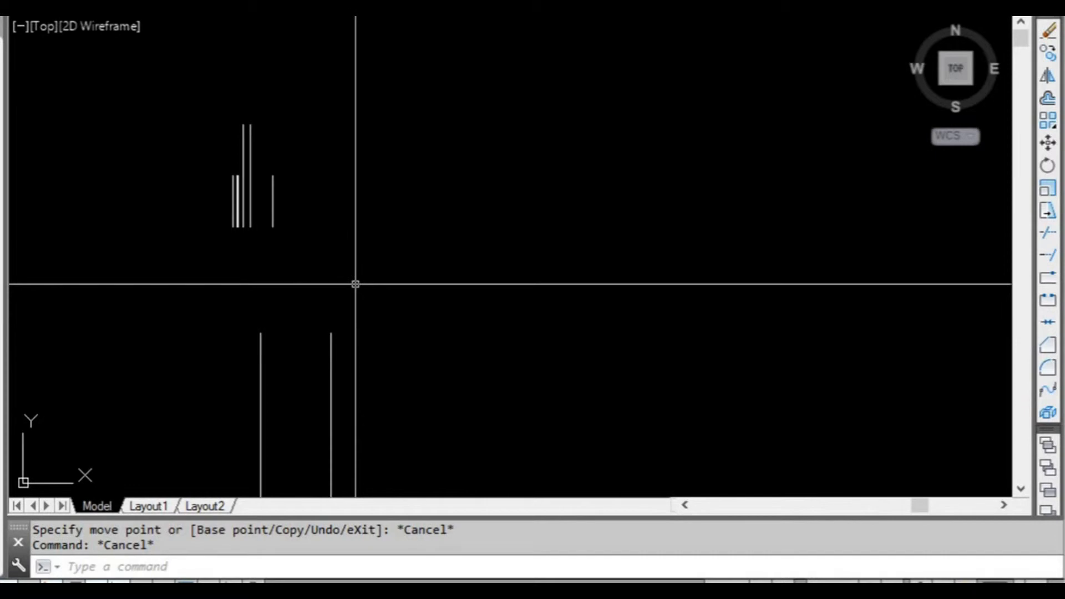
pyautogui.scroll(-2, 357, 284)
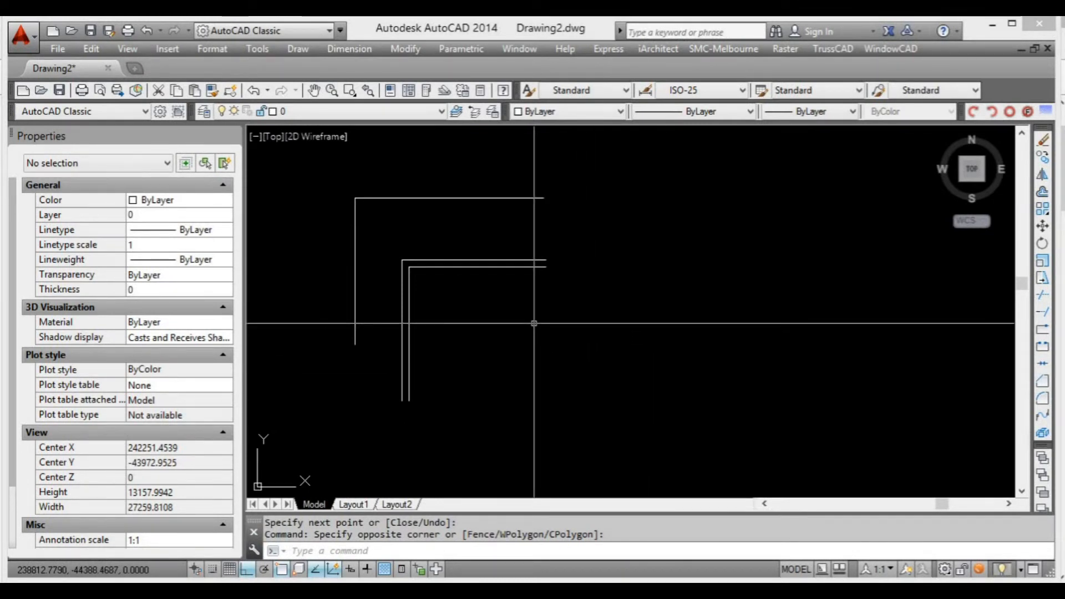
pyautogui.moveTo(498, 309)
pyautogui.mouseDown(button='middle')
pyautogui.moveTo(515, 318)
pyautogui.moveTo(543, 309)
pyautogui.moveTo(552, 320)
pyautogui.mouseUp(button='middle')
pyautogui.scroll(2, 448, 293)
pyautogui.scroll(-2, 506, 328)
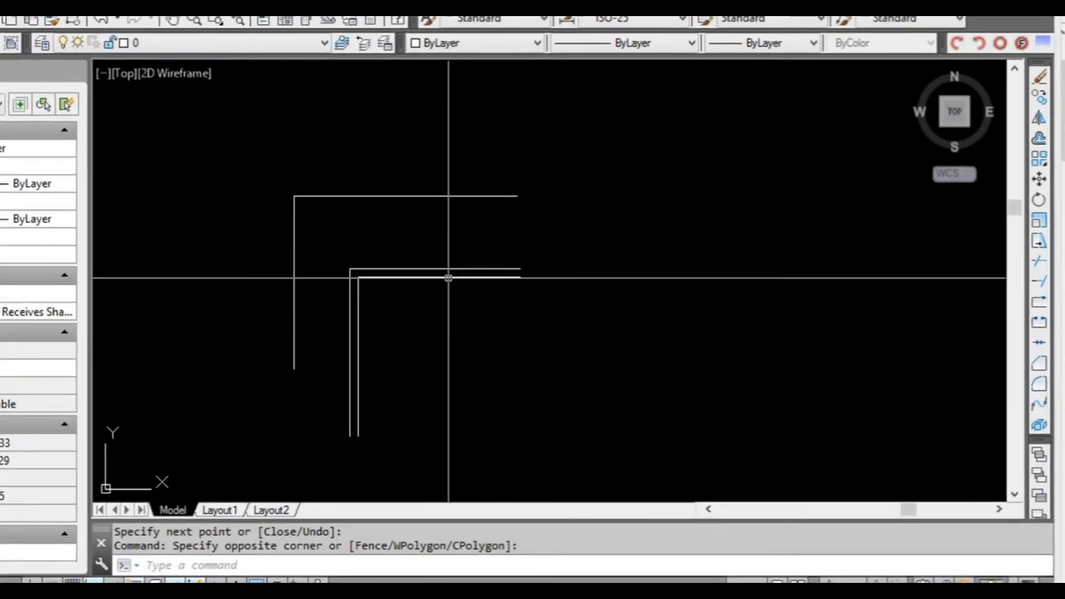
# Try crossing selections on the inner double-line corner and the outer single-line corner, clearing each selection.
pyautogui.scroll(2, 496, 311)
pyautogui.click(322, 281)
pyautogui.click(257, 228)
pyautogui.click(297, 283)
pyautogui.click(223, 228)
pyautogui.press('Escape')
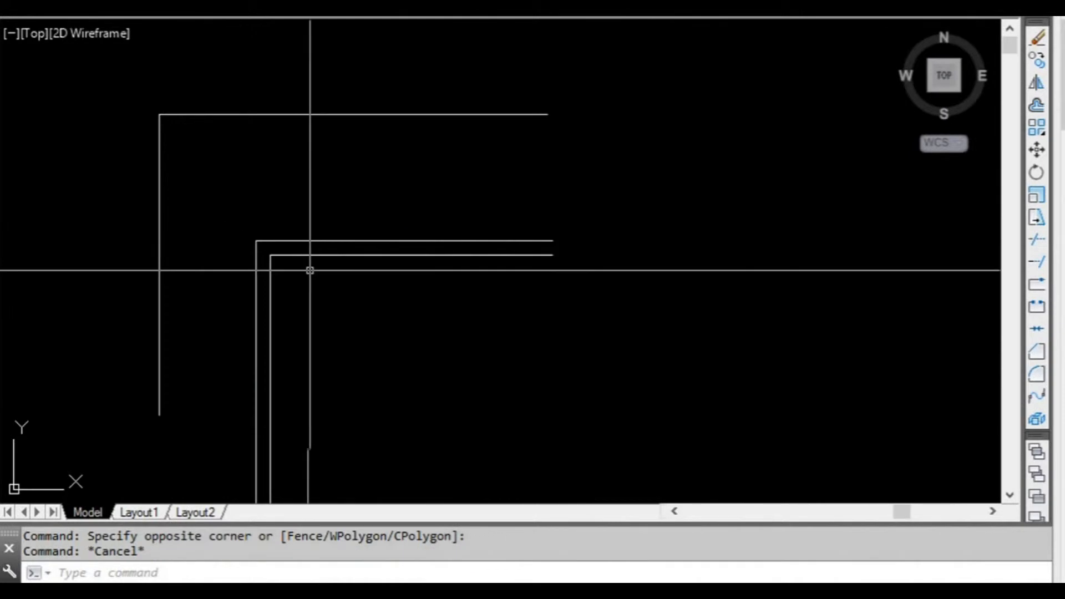
pyautogui.scroll(4, 310, 270)
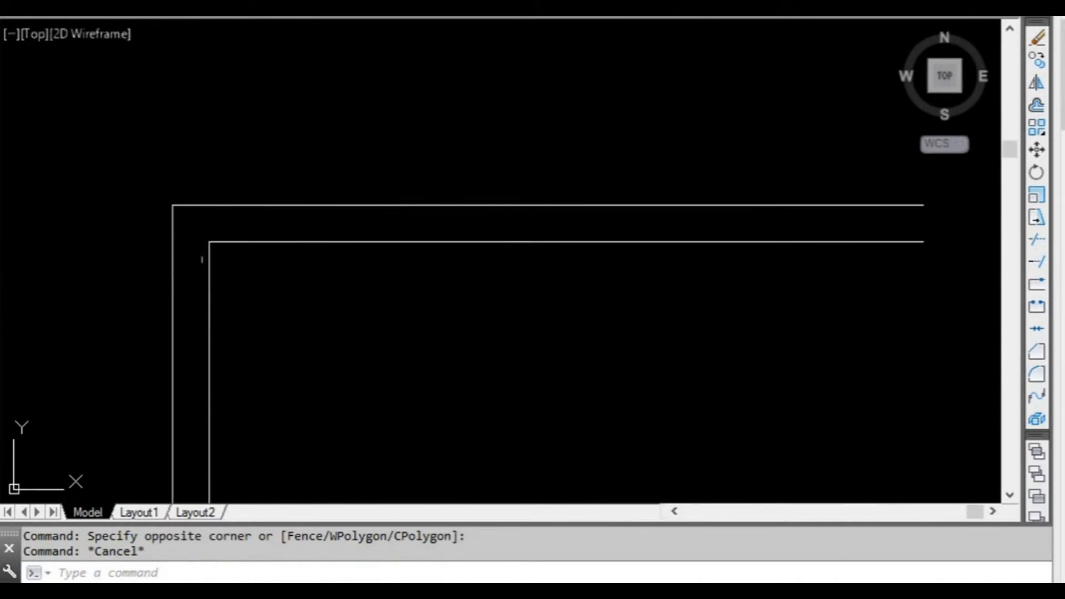
pyautogui.scroll(-4, 202, 260)
pyautogui.press('Escape')
pyautogui.click(159, 156)
pyautogui.click(88, 97)
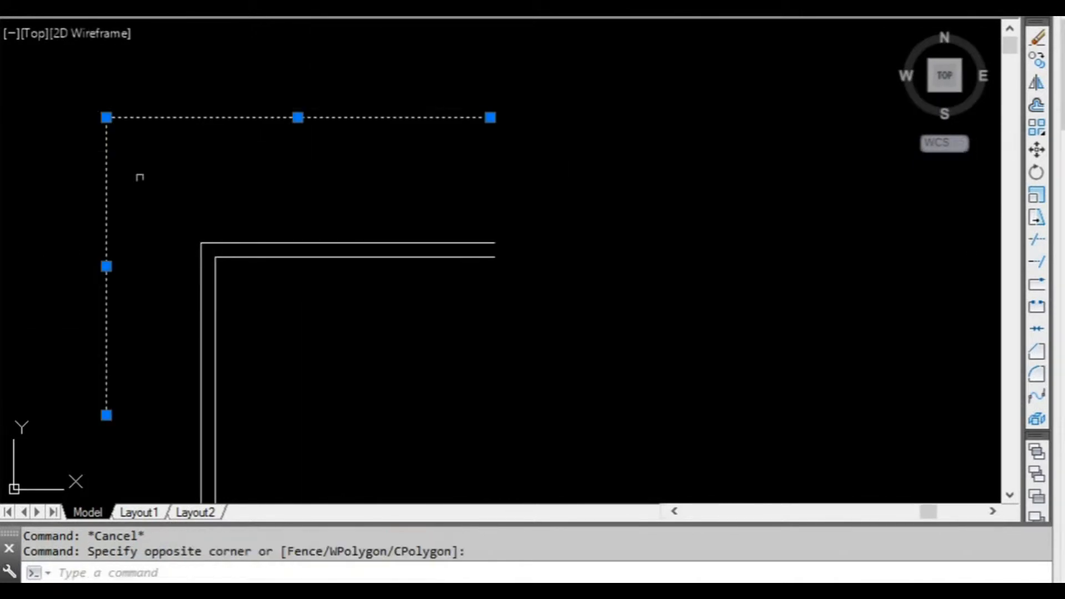
pyautogui.press('Escape')
pyautogui.scroll(-2, 146, 149)
pyautogui.scroll(4, 141, 141)
pyautogui.click(159, 167)
pyautogui.click(79, 105)
pyautogui.scroll(-2, 204, 140)
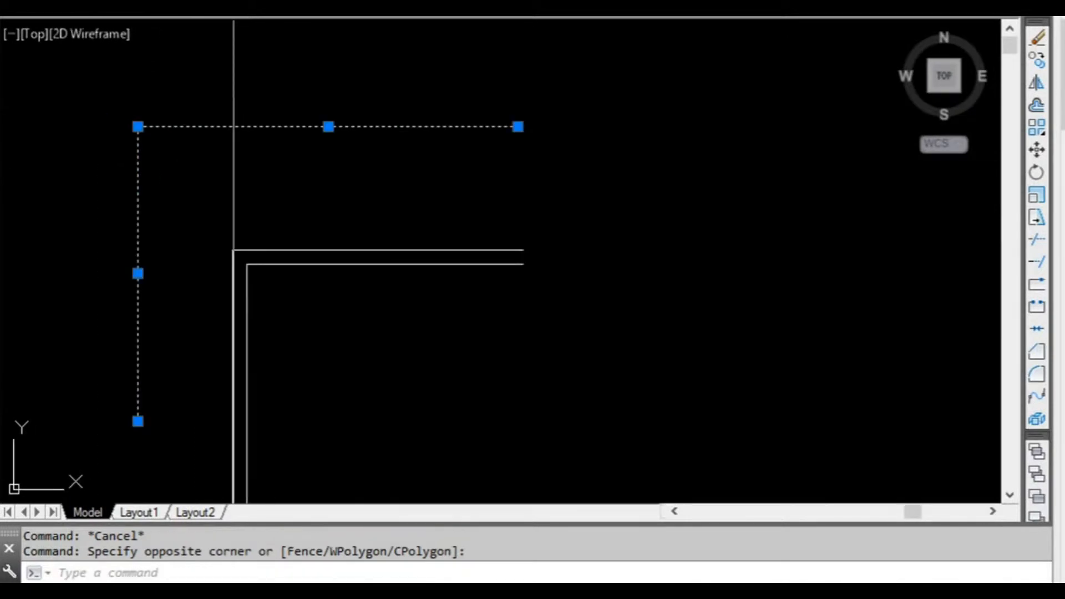
pyautogui.press('Escape')
# Move the four lines of the double-line corner from their outer corner endpoint onto the corner of the single-line outline.
pyautogui.moveTo(290, 274); pyautogui.dragTo(245, 209, button='middle')
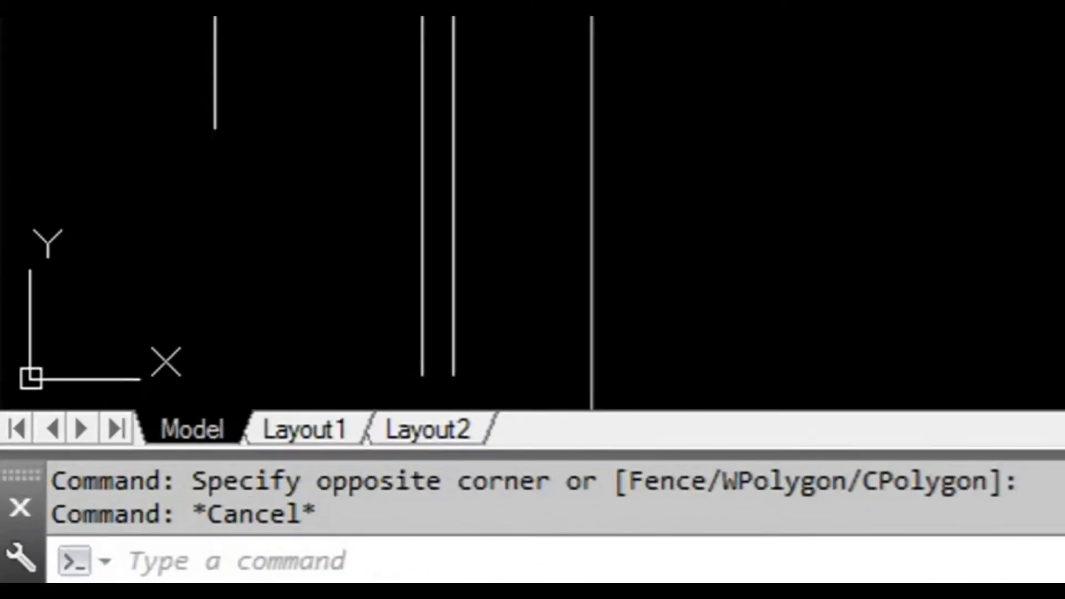
pyautogui.write('m')
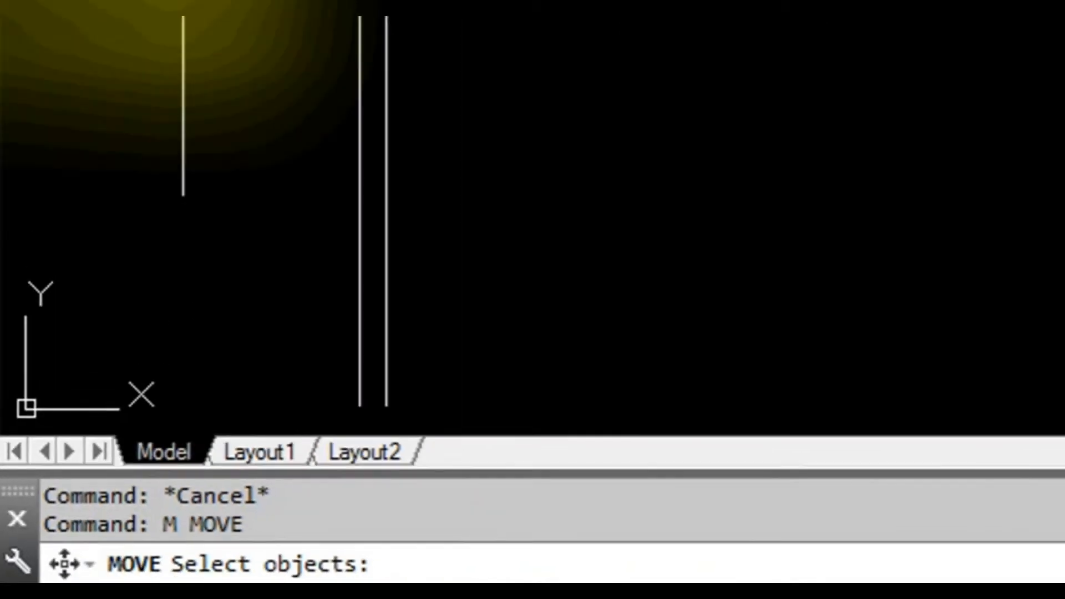
pyautogui.click(423, 181)
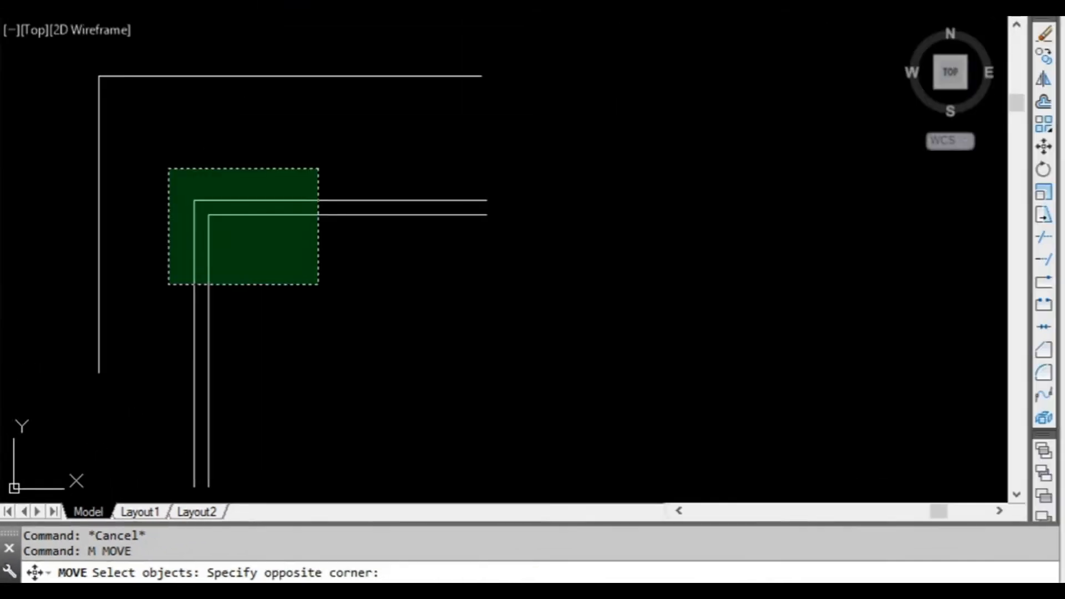
pyautogui.click(162, 164)
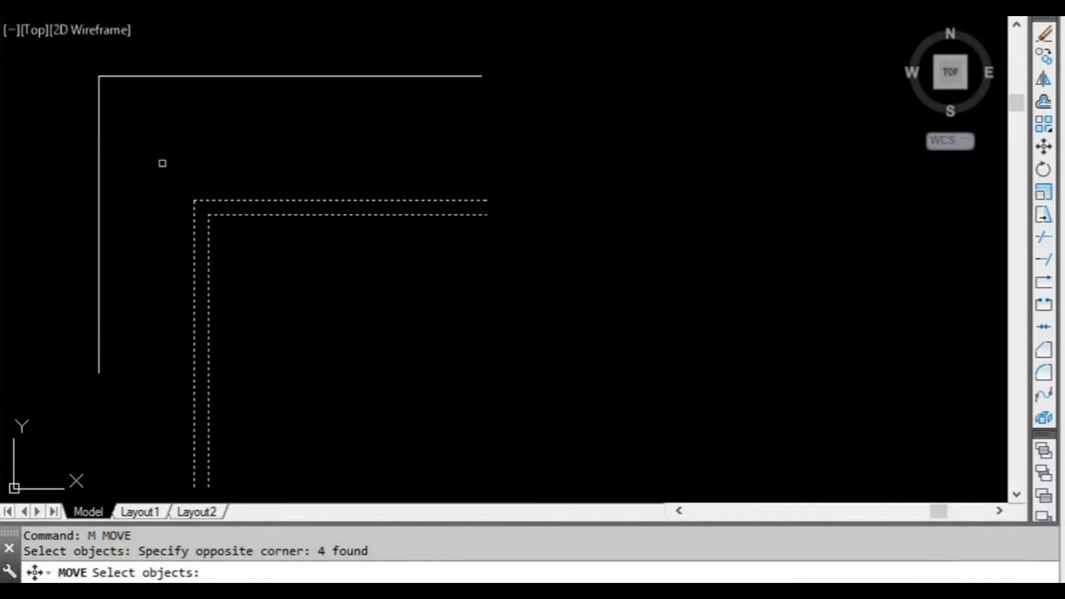
pyautogui.press('Return')
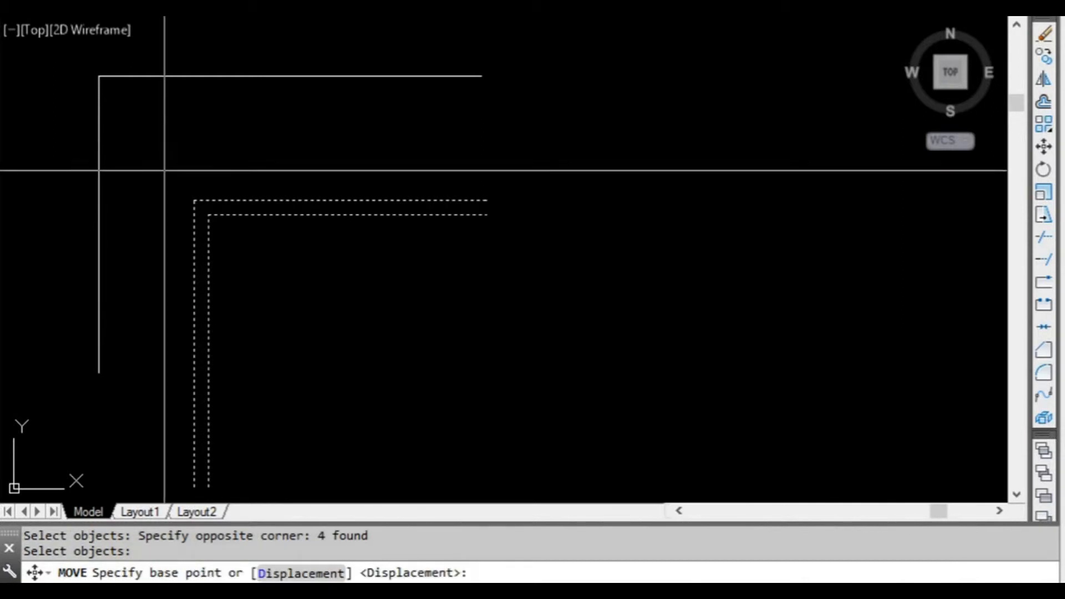
pyautogui.click(194, 201)
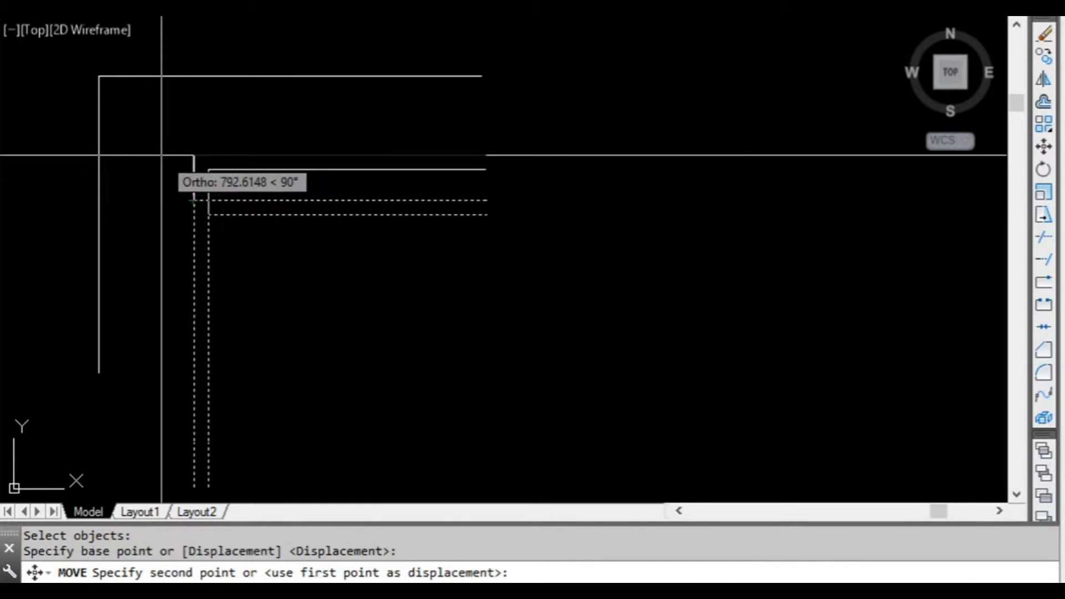
pyautogui.click(101, 88)
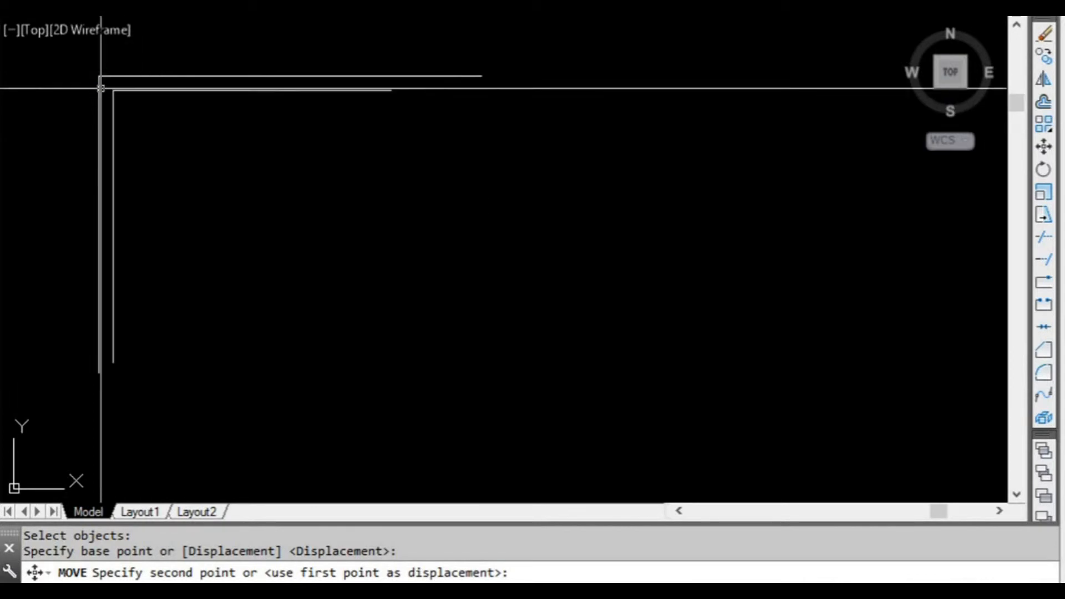
pyautogui.scroll(4, 167, 139)
pyautogui.scroll(-4, 162, 148)
pyautogui.moveTo(209, 181)
pyautogui.mouseDown(button='middle')
pyautogui.moveTo(178, 174)
pyautogui.moveTo(219, 175)
pyautogui.mouseUp(button='middle')
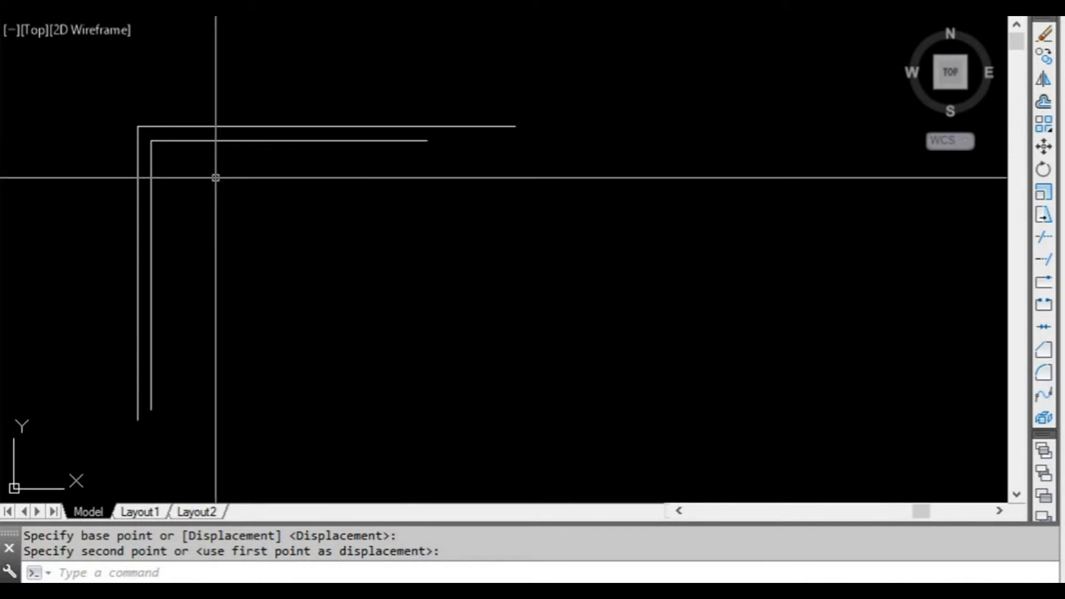
# Undo the last move of the double-line corner.
pyautogui.press('Return')
pyautogui.press('Return')
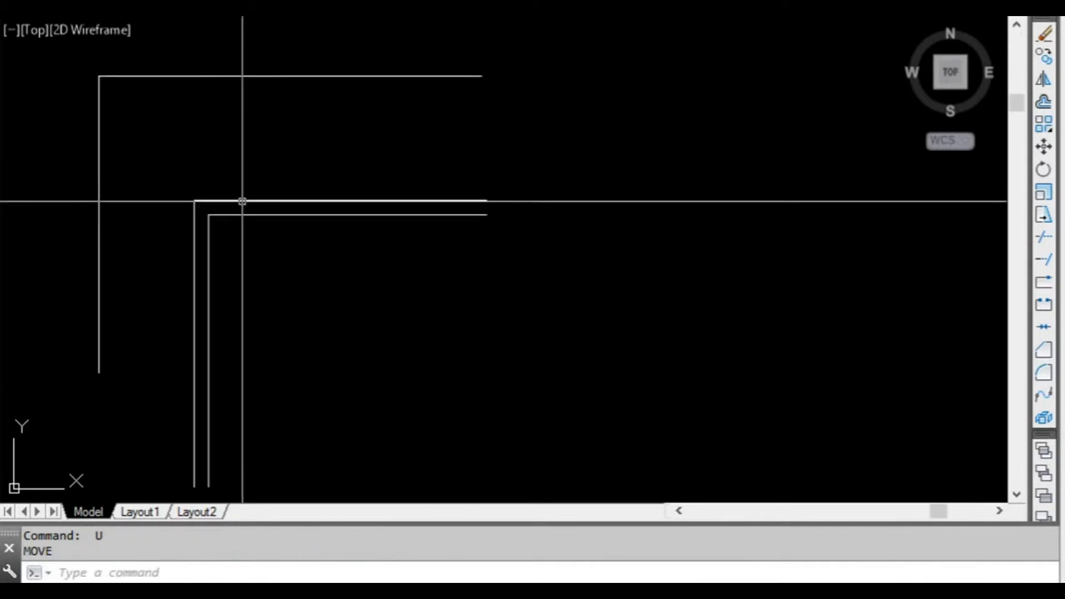
pyautogui.press('Escape')
# Move the double-line corner onto the single-line outline's corner by its outer corner grip in Move mode, and clear the selection.
pyautogui.click(271, 269)
pyautogui.click(163, 157)
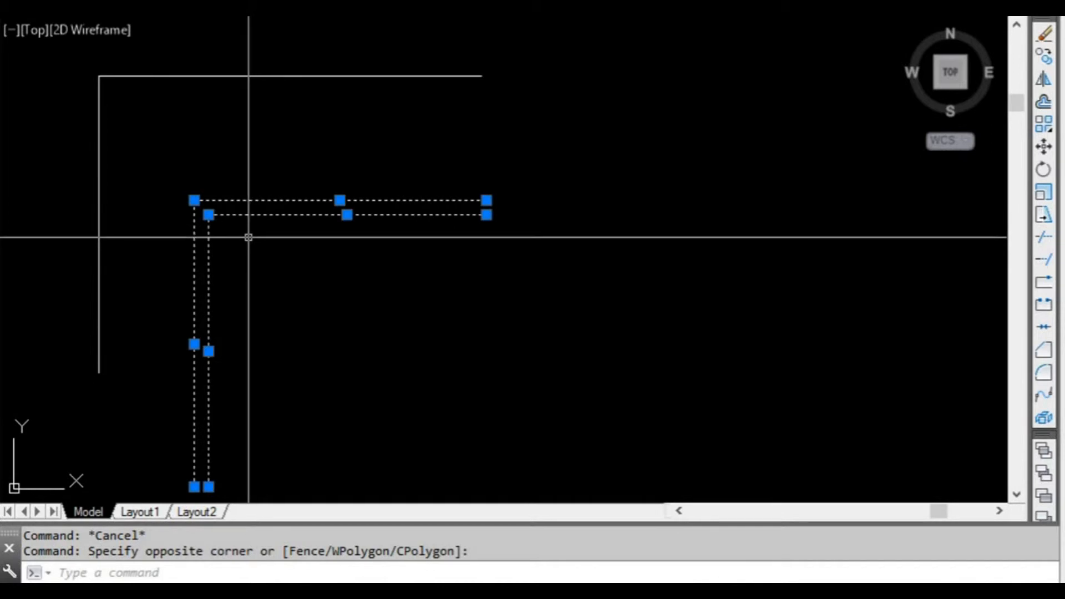
pyautogui.click(195, 200)
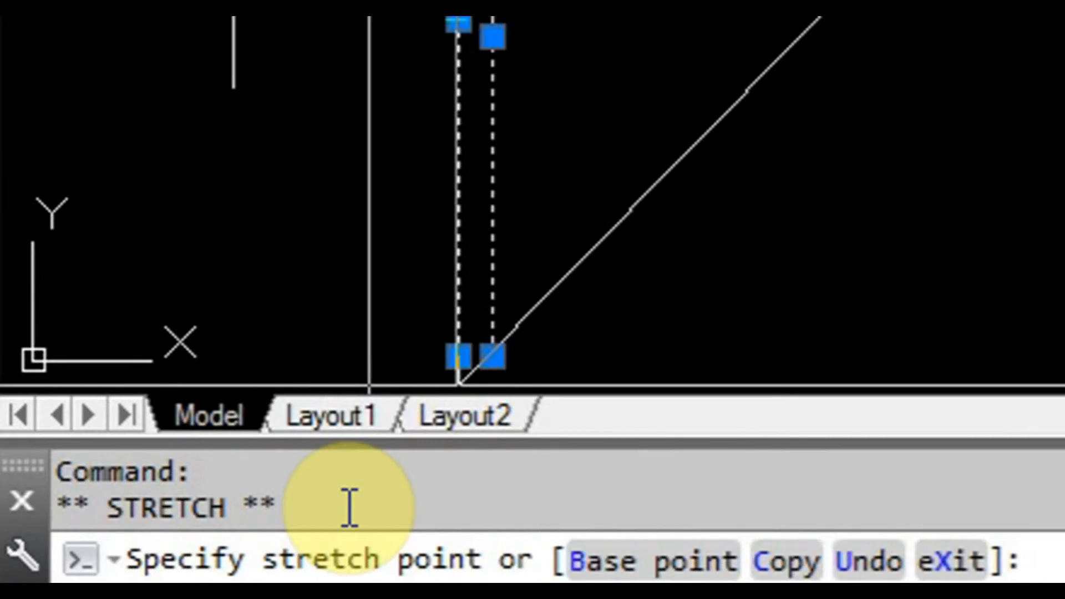
pyautogui.press('space')
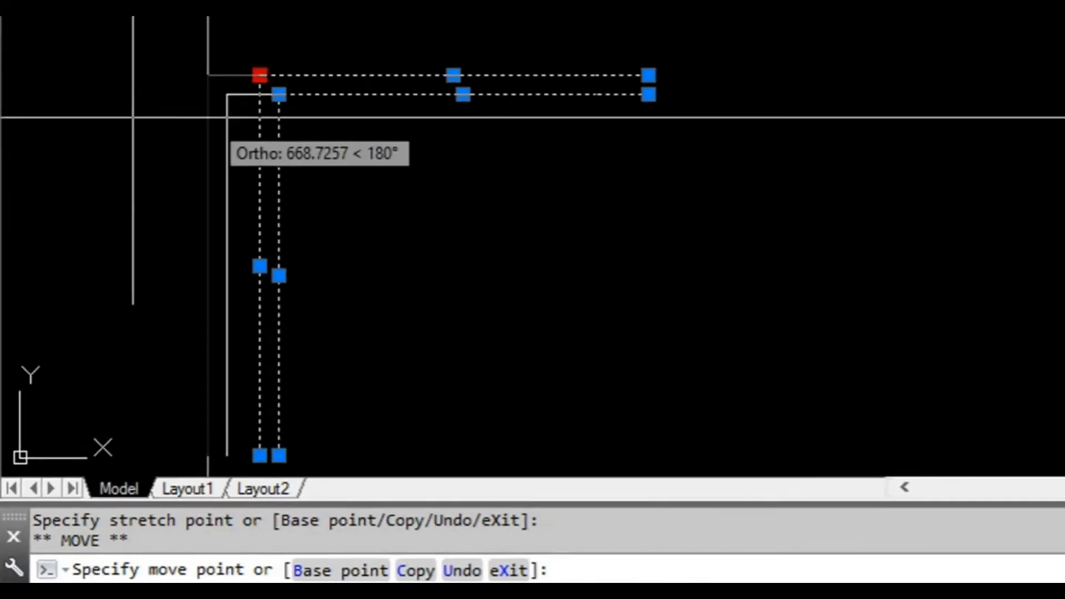
pyautogui.click(134, 0)
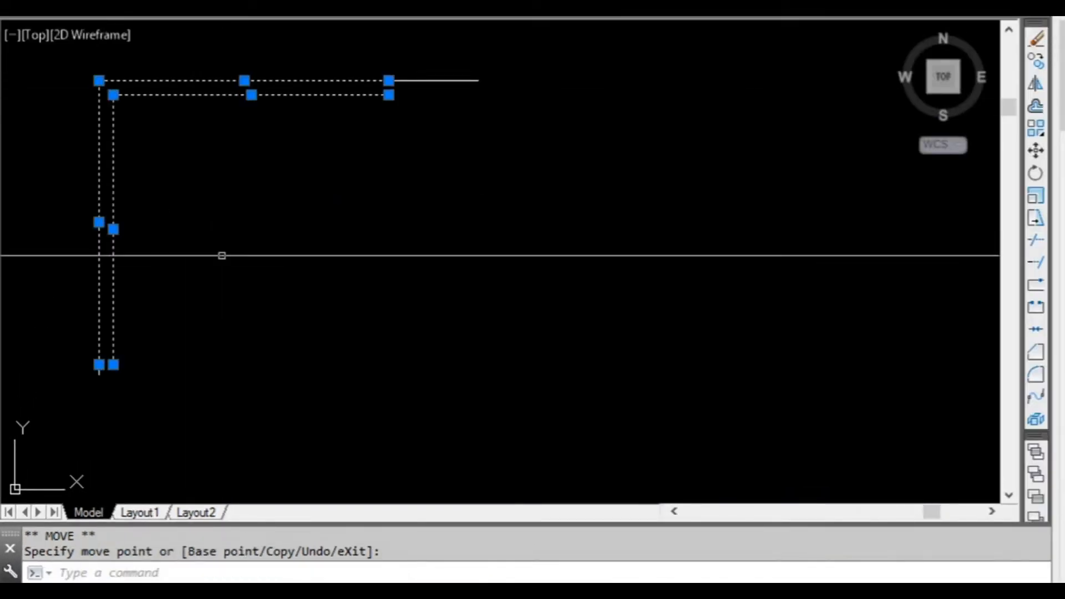
pyautogui.press('Escape')
pyautogui.moveTo(239, 203); pyautogui.dragTo(260, 249, button='middle')
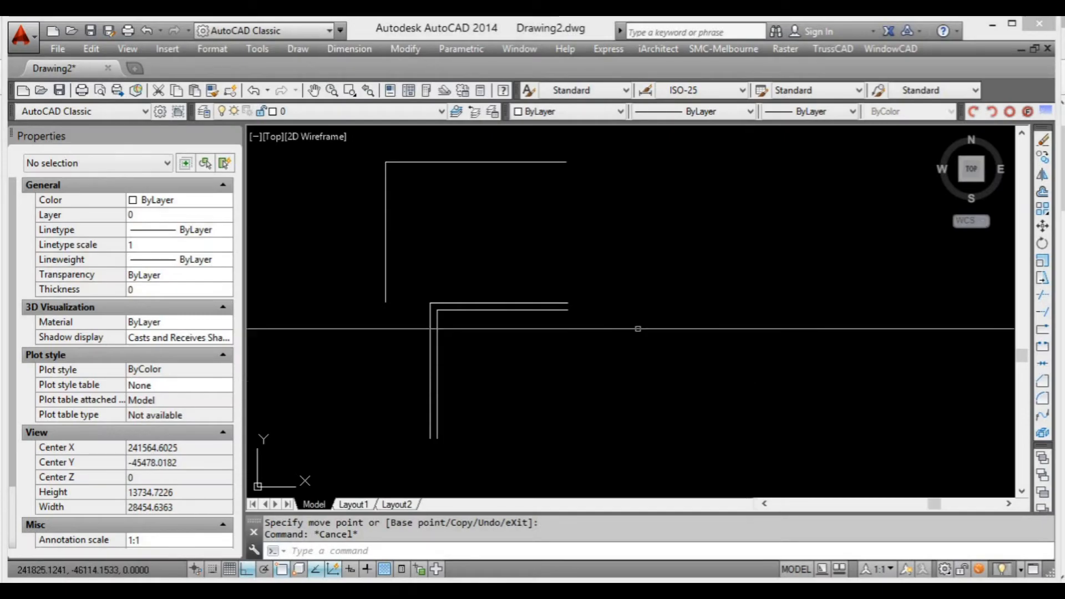
pyautogui.moveTo(554, 340); pyautogui.dragTo(572, 360, button='middle')
pyautogui.moveTo(596, 305); pyautogui.dragTo(590, 321, button='middle')
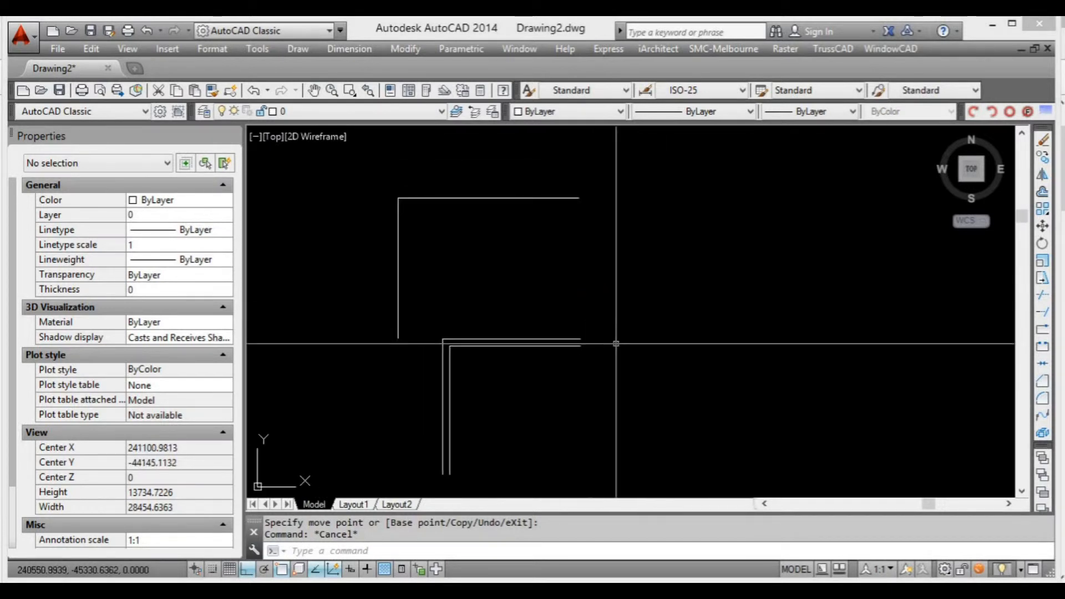
pyautogui.moveTo(616, 363); pyautogui.dragTo(616, 375, button='middle')
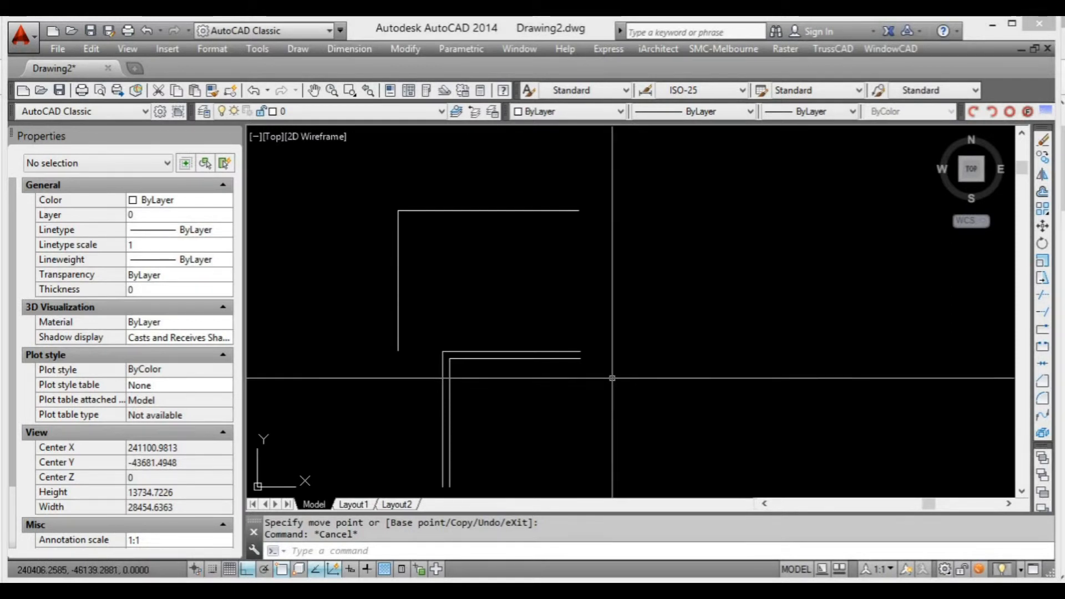
pyautogui.moveTo(601, 373)
pyautogui.mouseDown(button='middle')
pyautogui.moveTo(618, 374)
pyautogui.moveTo(592, 371)
pyautogui.mouseUp(button='middle')
pyautogui.scroll(2, 480, 281)
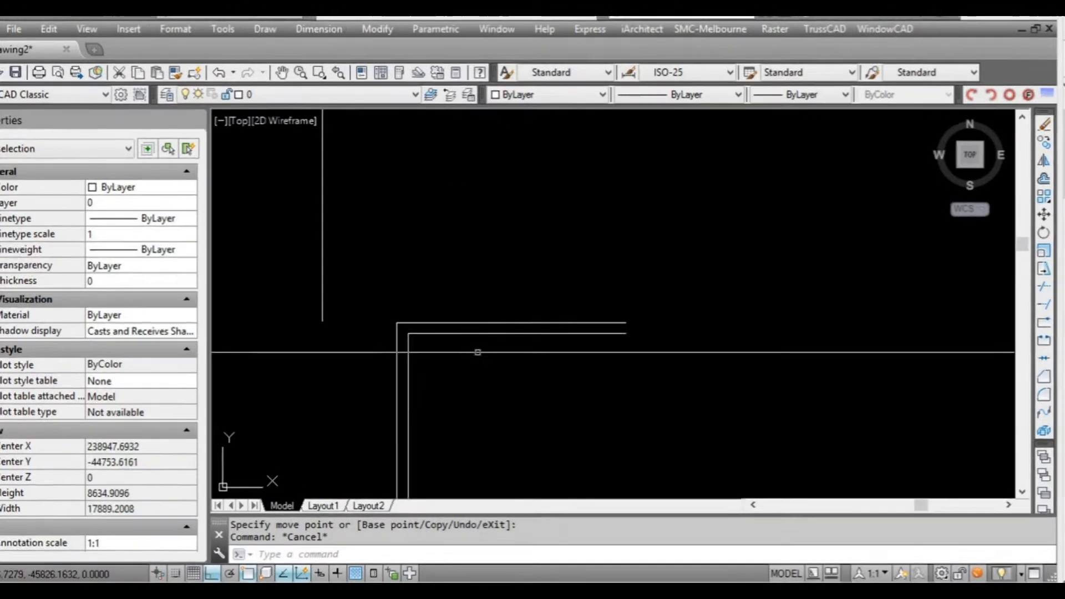
pyautogui.scroll(-2, 396, 336)
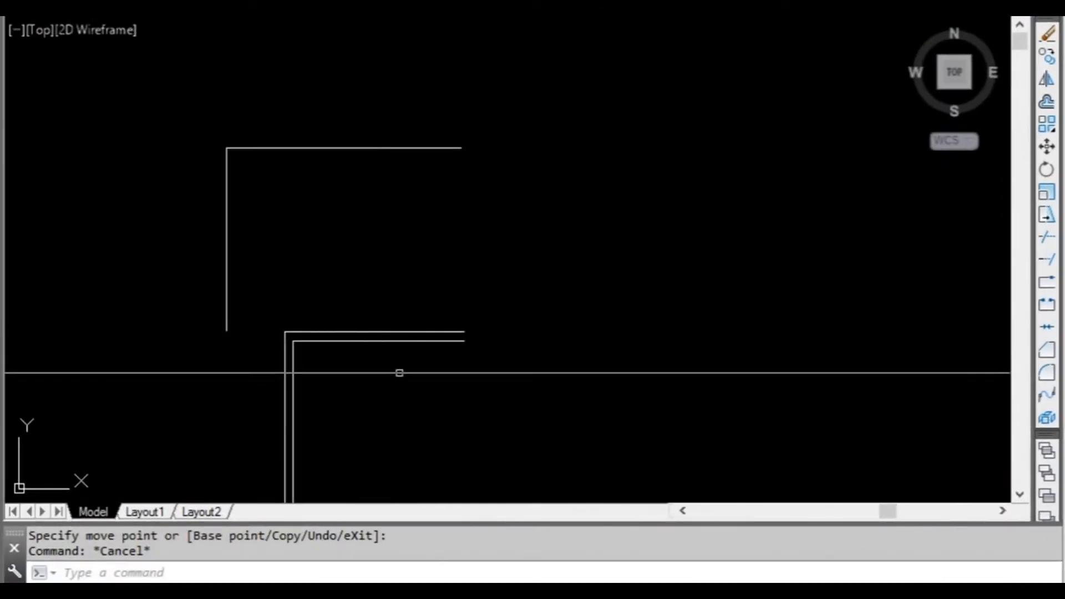
pyautogui.click(334, 375)
pyautogui.click(279, 322)
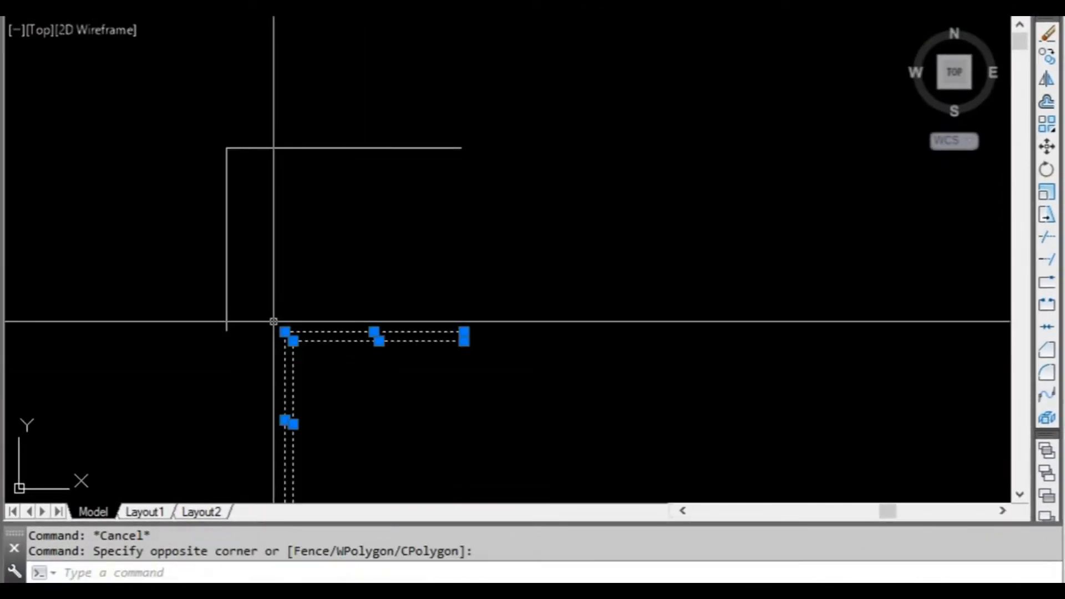
pyautogui.press('Escape')
pyautogui.moveTo(321, 369); pyautogui.dragTo(307, 349, button='middle')
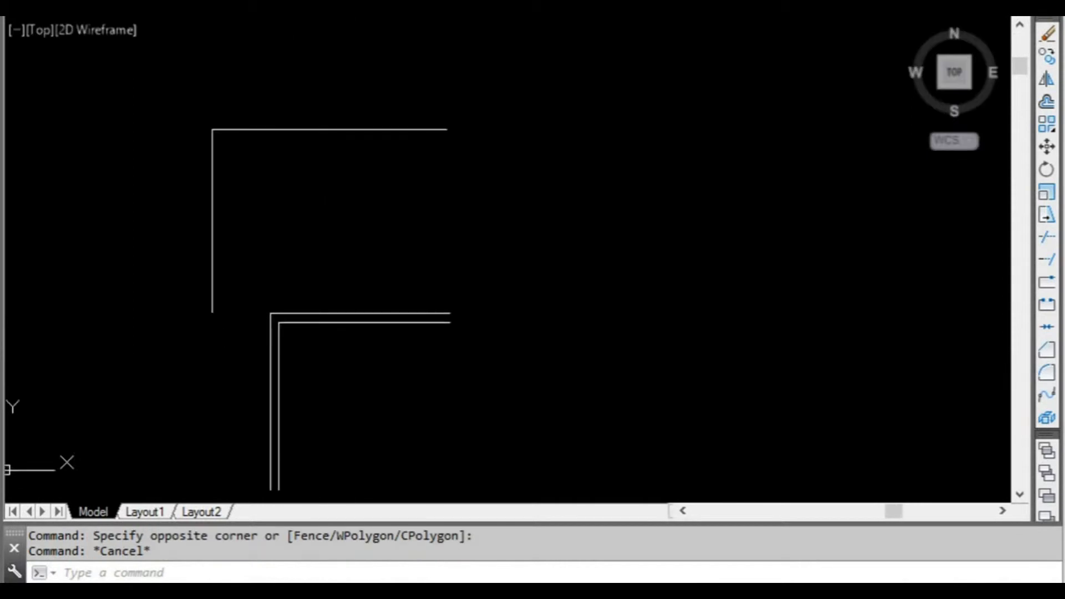
pyautogui.scroll(2, 349, 353)
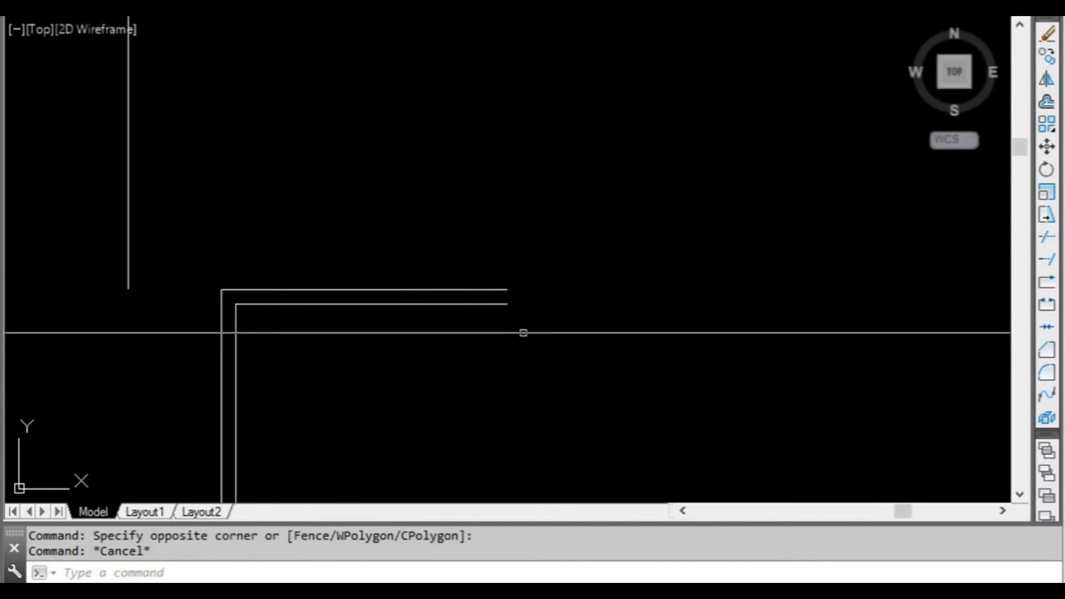
pyautogui.click(289, 332)
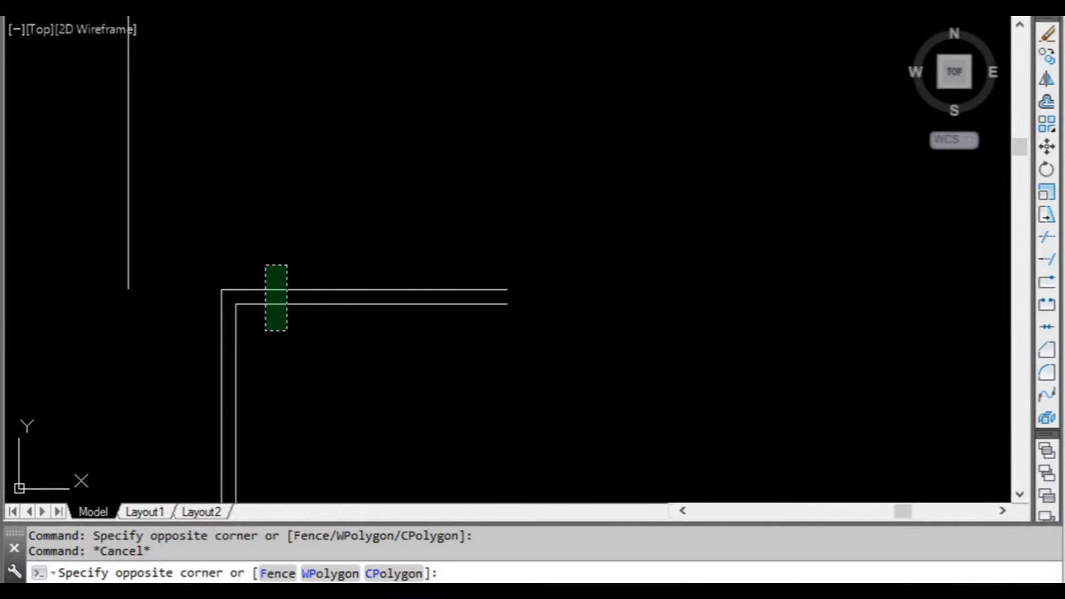
pyautogui.click(263, 264)
pyautogui.scroll(-2, 369, 340)
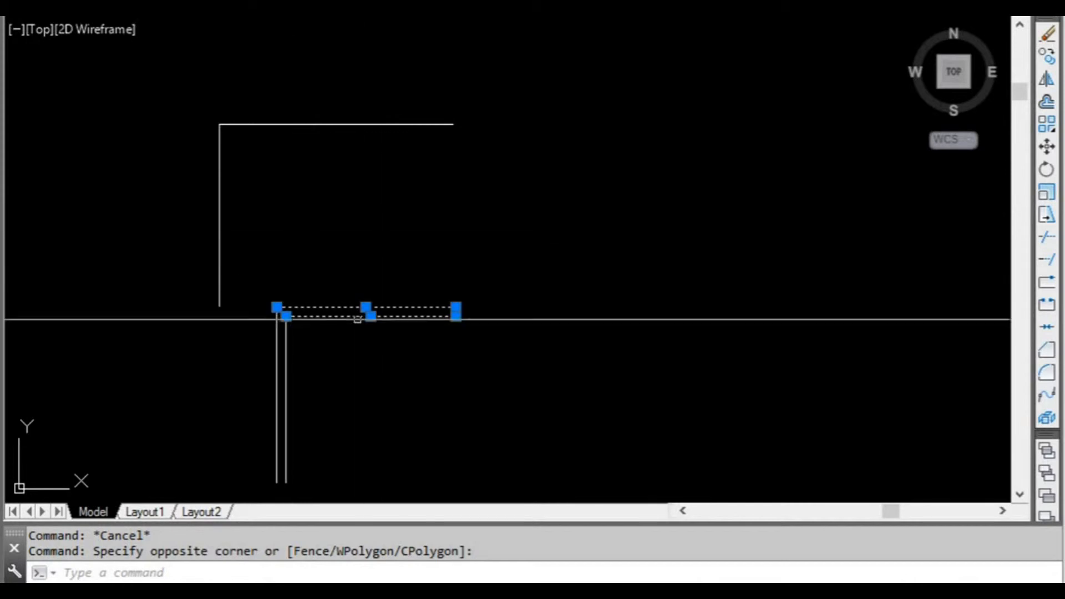
pyautogui.moveTo(352, 347); pyautogui.dragTo(326, 347, button='middle')
pyautogui.scroll(2, 312, 321)
pyautogui.press('Escape')
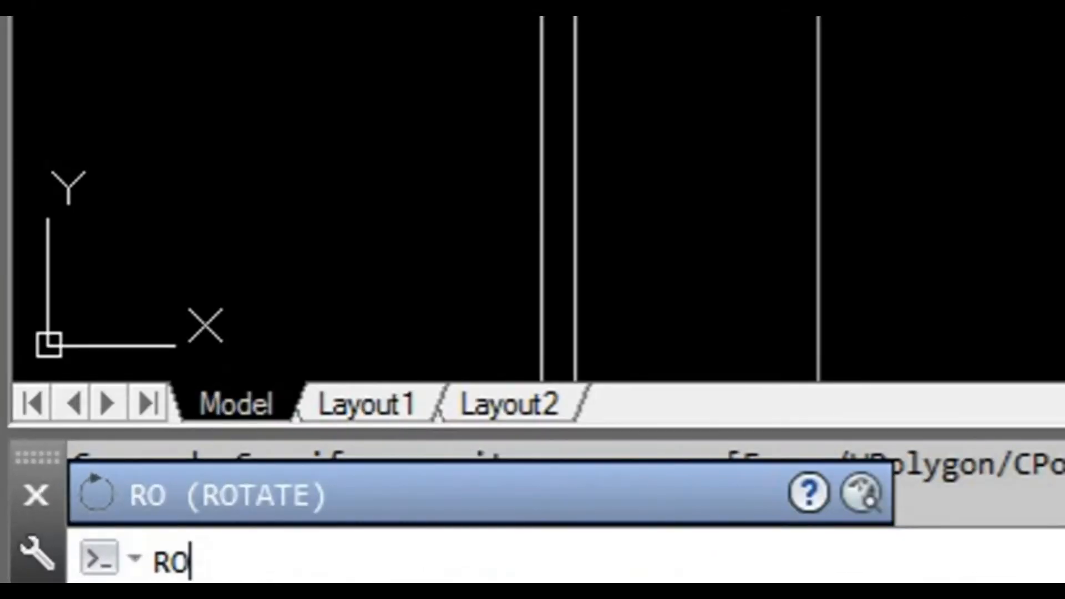
# Rotate the two horizontal lines of the double-line corner by 30° about the outer corner endpoint, with Ortho off.
pyautogui.press('Return')
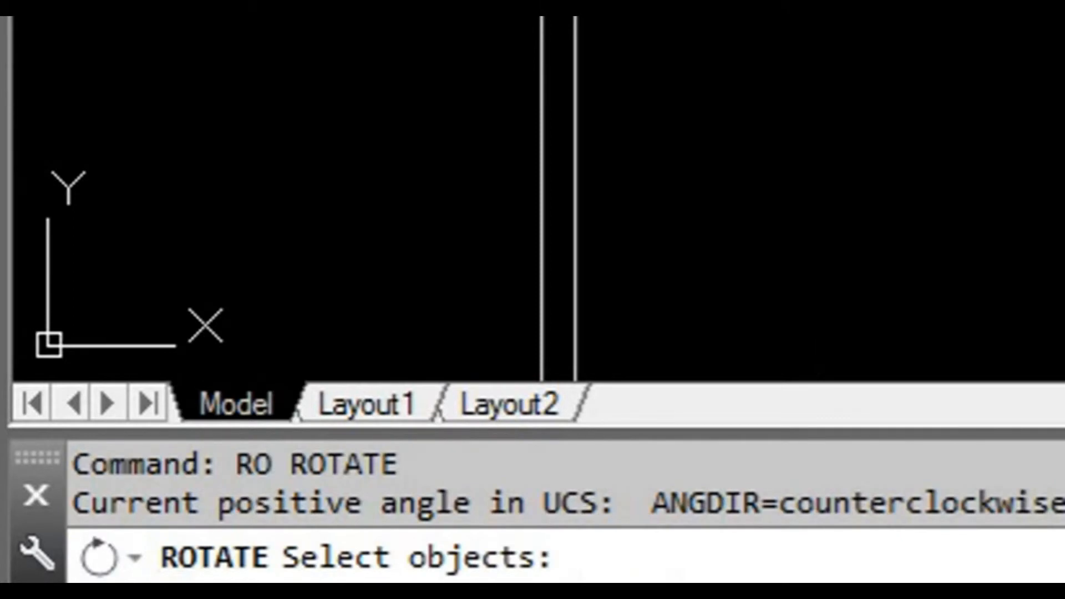
pyautogui.click(593, 261)
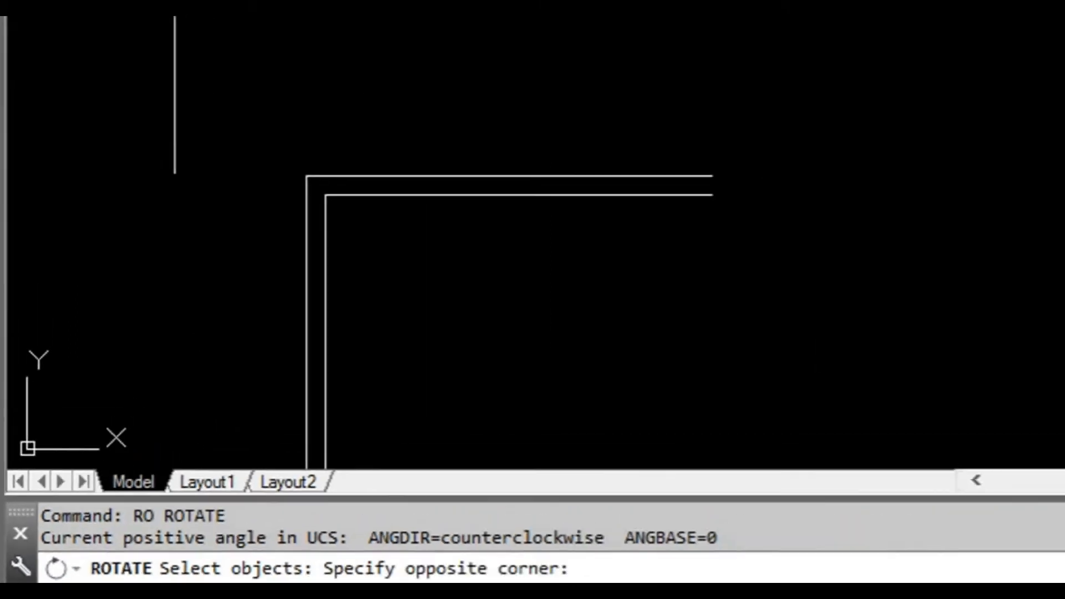
pyautogui.click(345, 252)
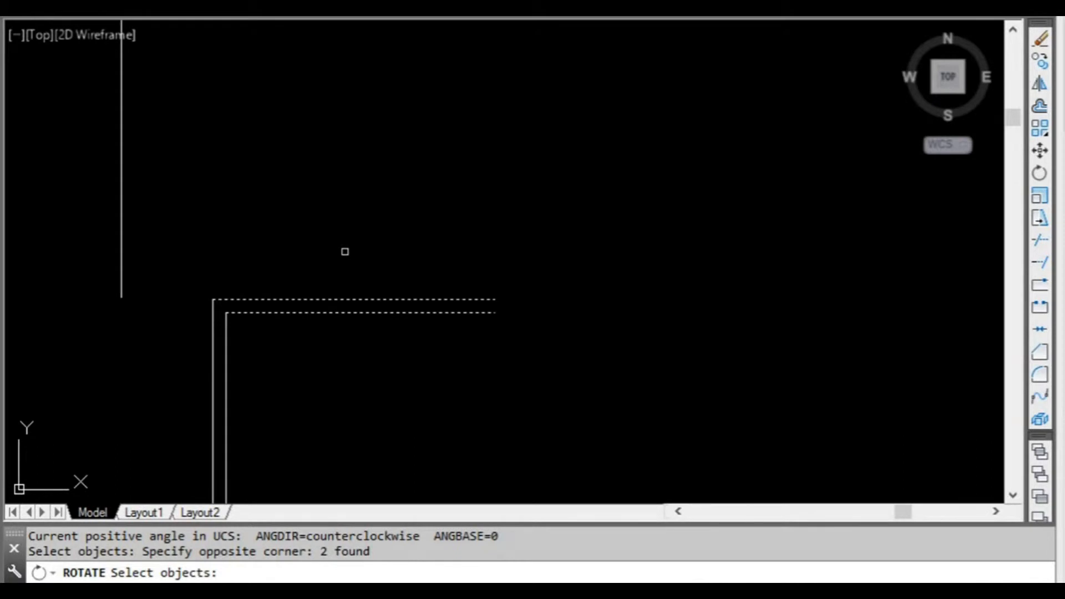
pyautogui.press('Return')
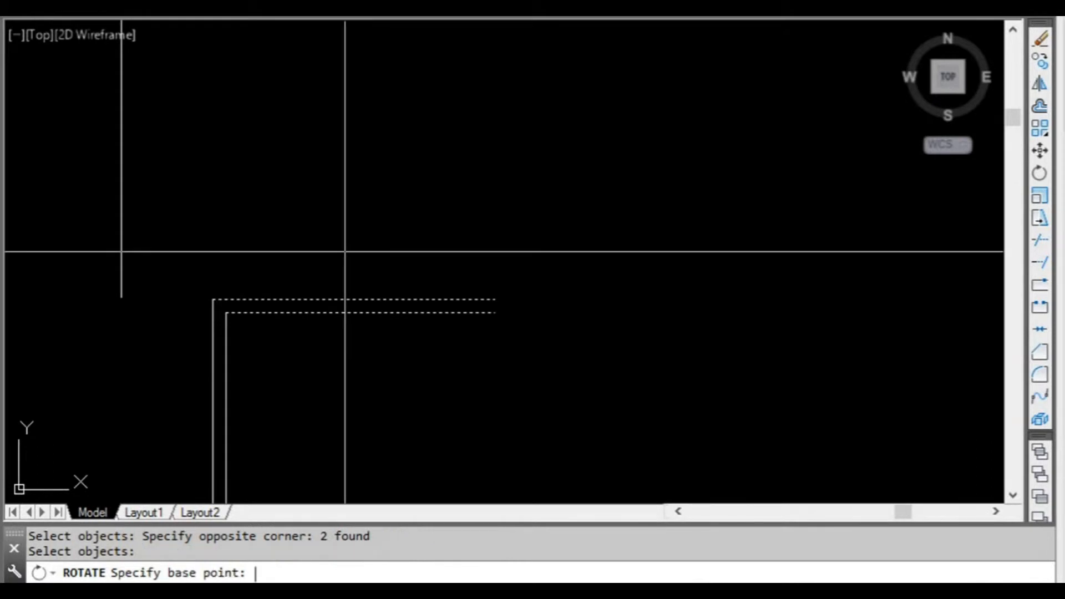
pyautogui.click(211, 300)
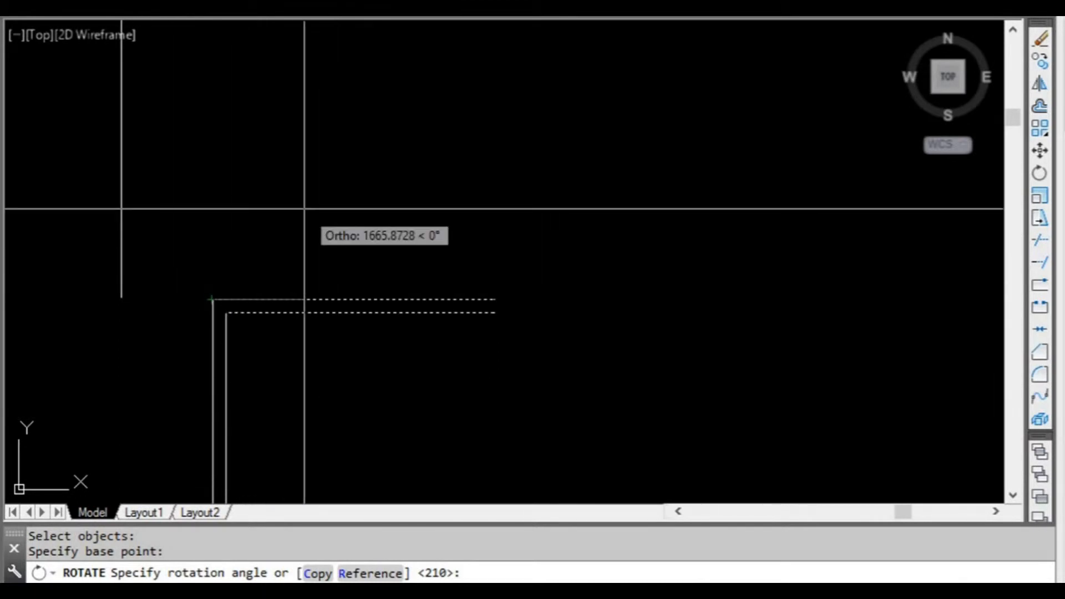
pyautogui.press('F8')
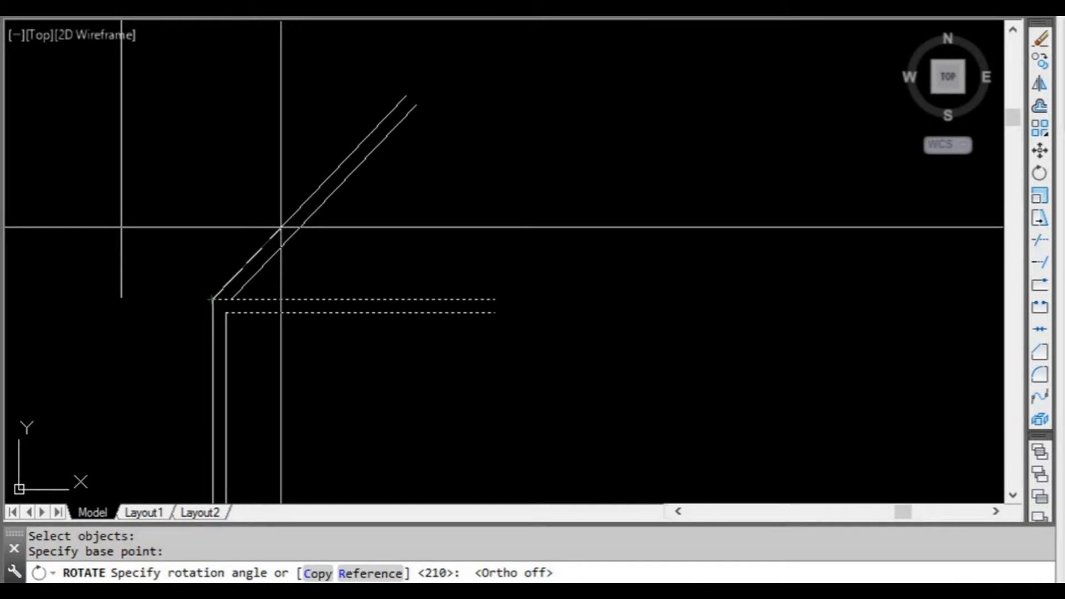
pyautogui.write('30')
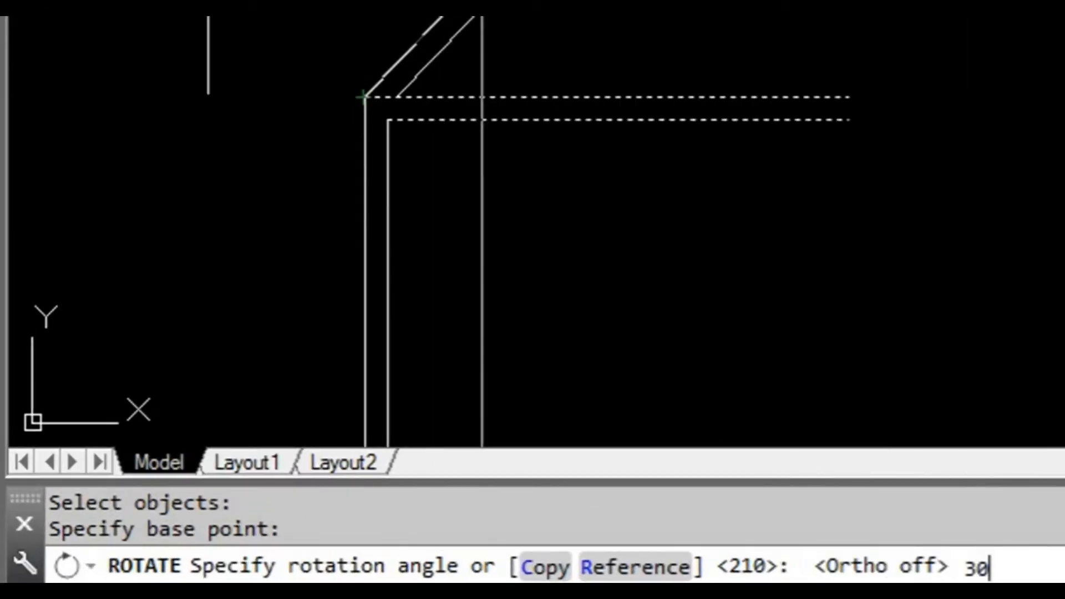
pyautogui.press('Return')
pyautogui.scroll(-2, 571, 93)
pyautogui.moveTo(548, 166); pyautogui.dragTo(457, 138, button='middle')
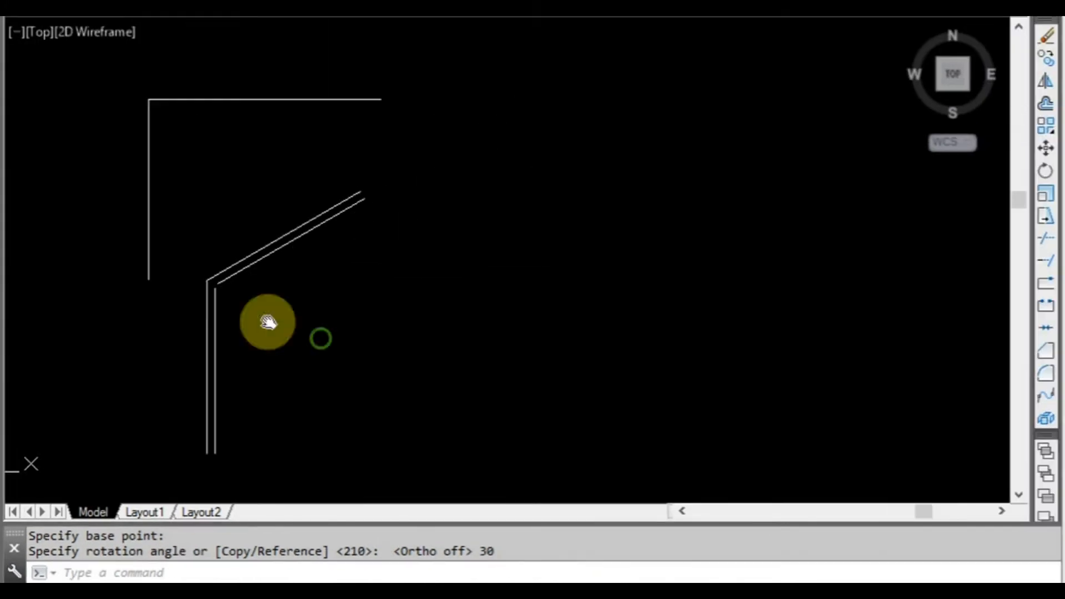
# Undo the 30° rotation of the two lines.
pyautogui.scroll(2, 208, 283)
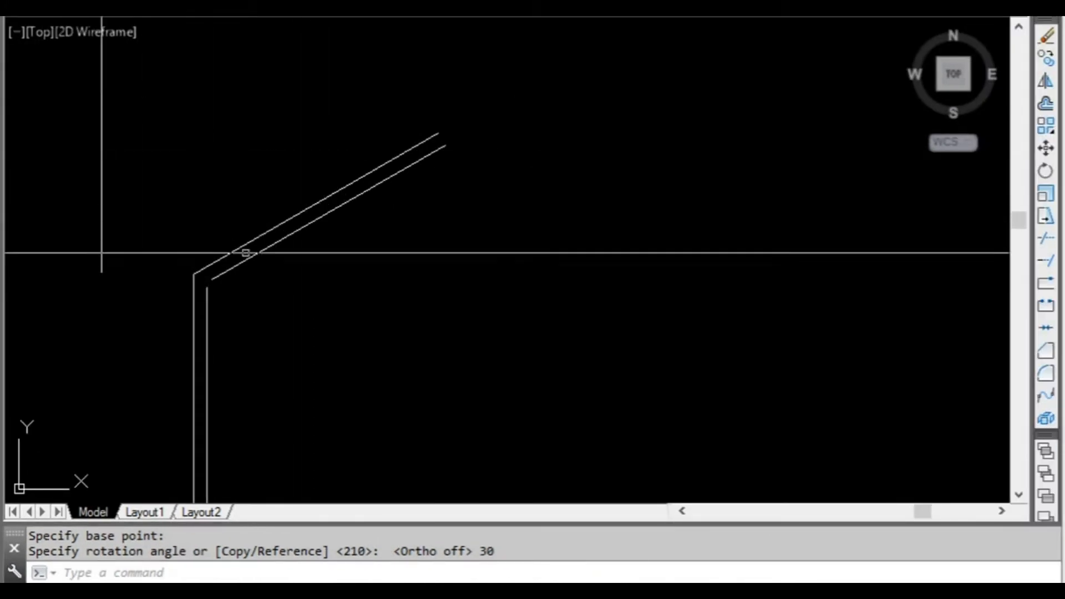
pyautogui.scroll(-2, 404, 178)
pyautogui.moveTo(397, 224); pyautogui.dragTo(357, 241, button='middle')
pyautogui.scroll(2, 322, 222)
pyautogui.press('Escape')
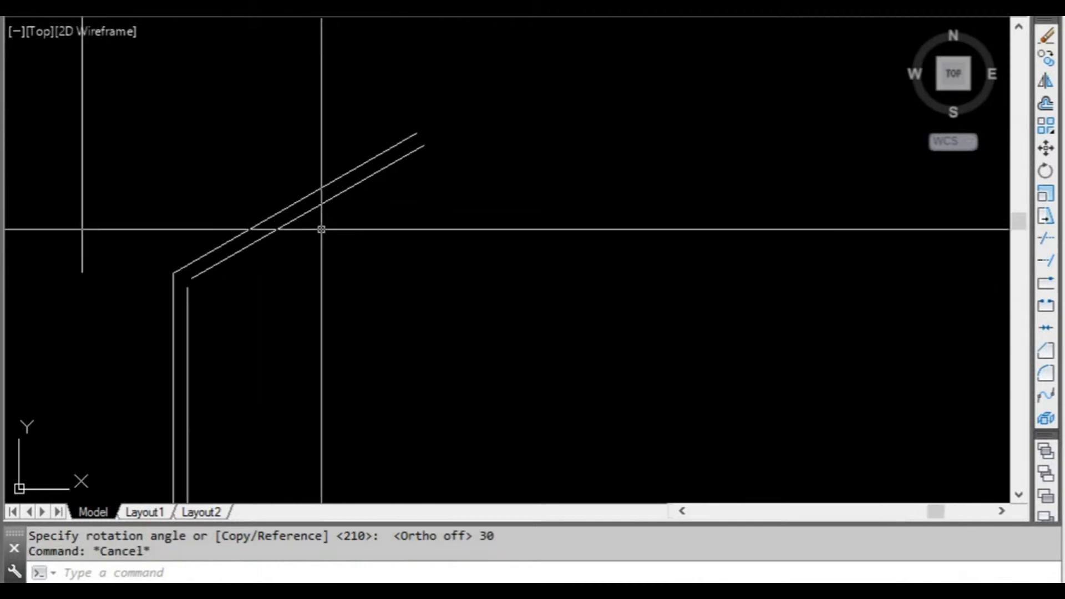
pyautogui.write('u')
pyautogui.press('Return')
pyautogui.press('Return')
pyautogui.press('Return')
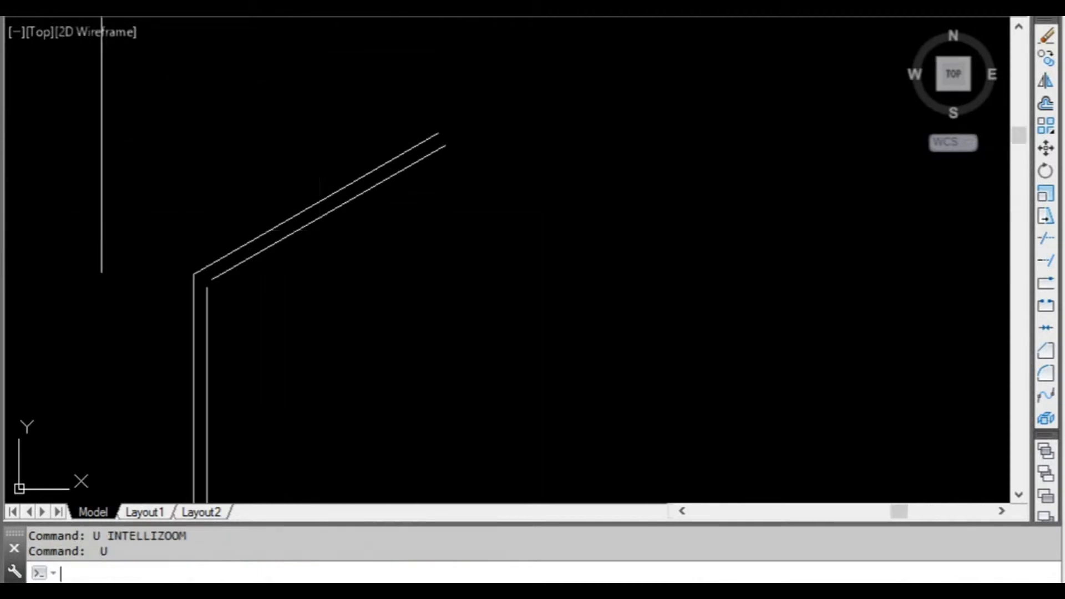
pyautogui.click(321, 264)
pyautogui.click(300, 318)
pyautogui.press('Escape')
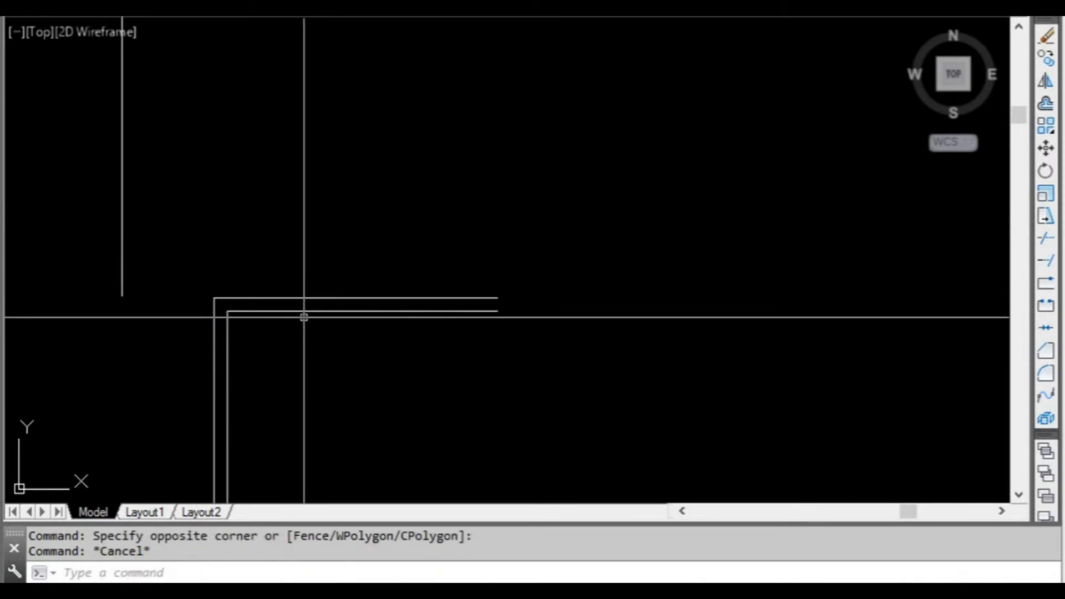
# Rotate the double-line corner's two horizontal lines about its outer corner toward the free right endpoint of the single-line outline, with Ortho off.
pyautogui.write('ro')
pyautogui.press('Return')
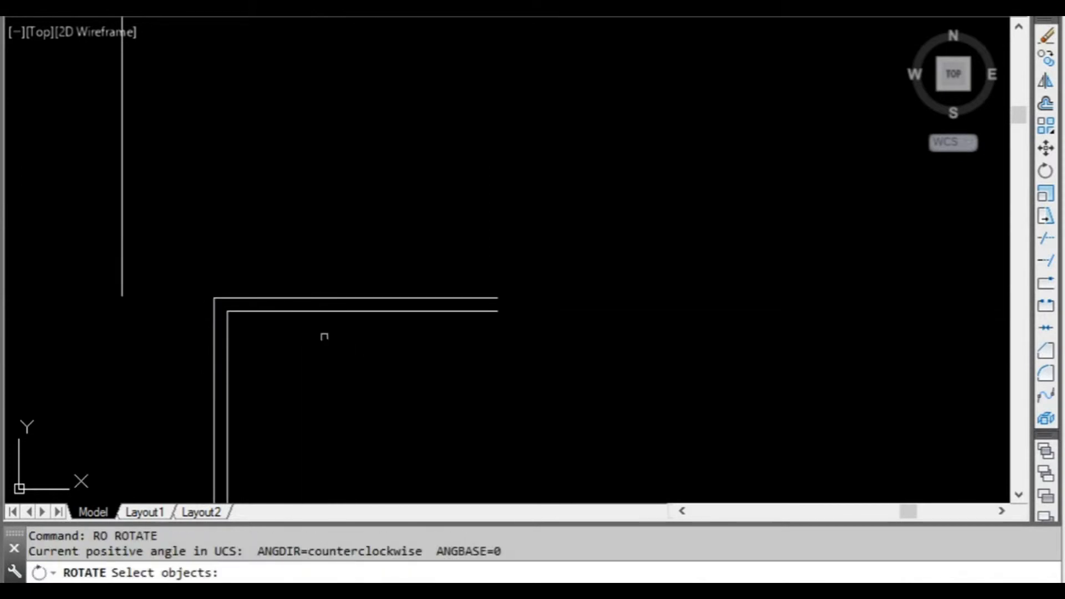
pyautogui.click(304, 249)
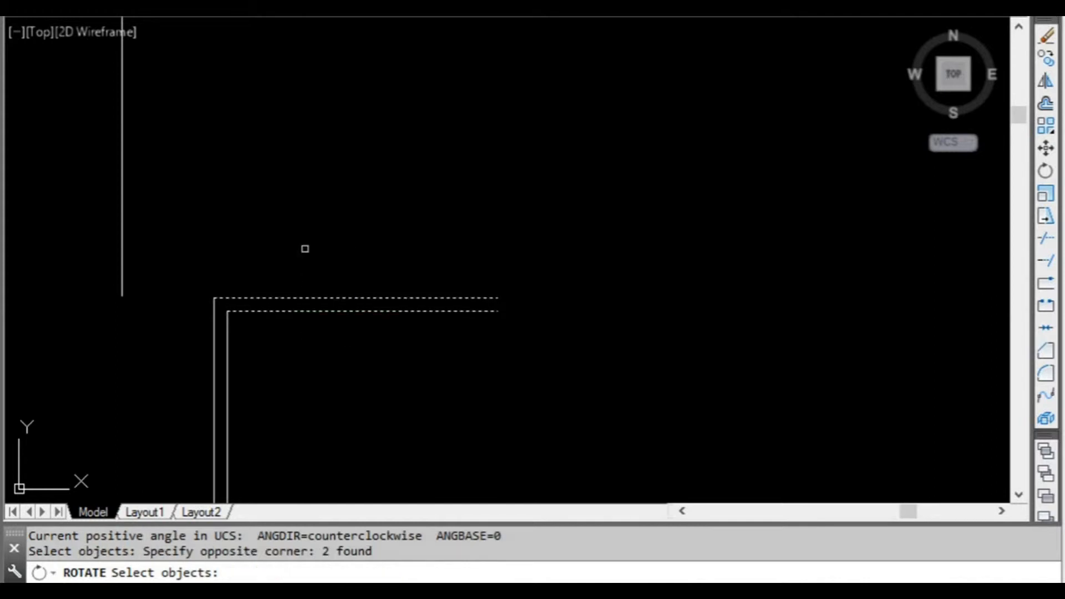
pyautogui.press('Return')
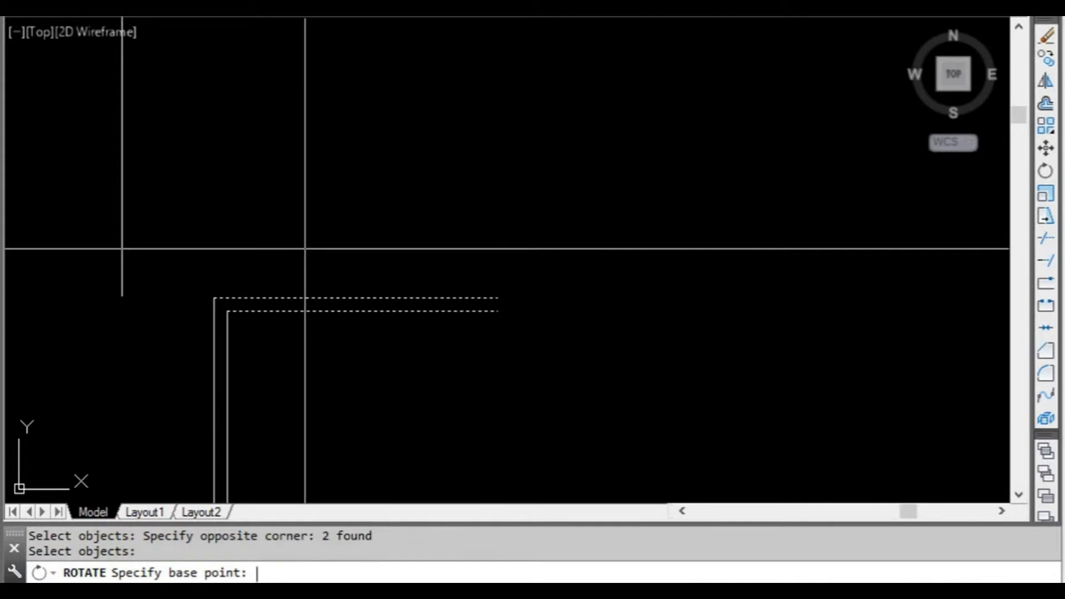
pyautogui.click(214, 298)
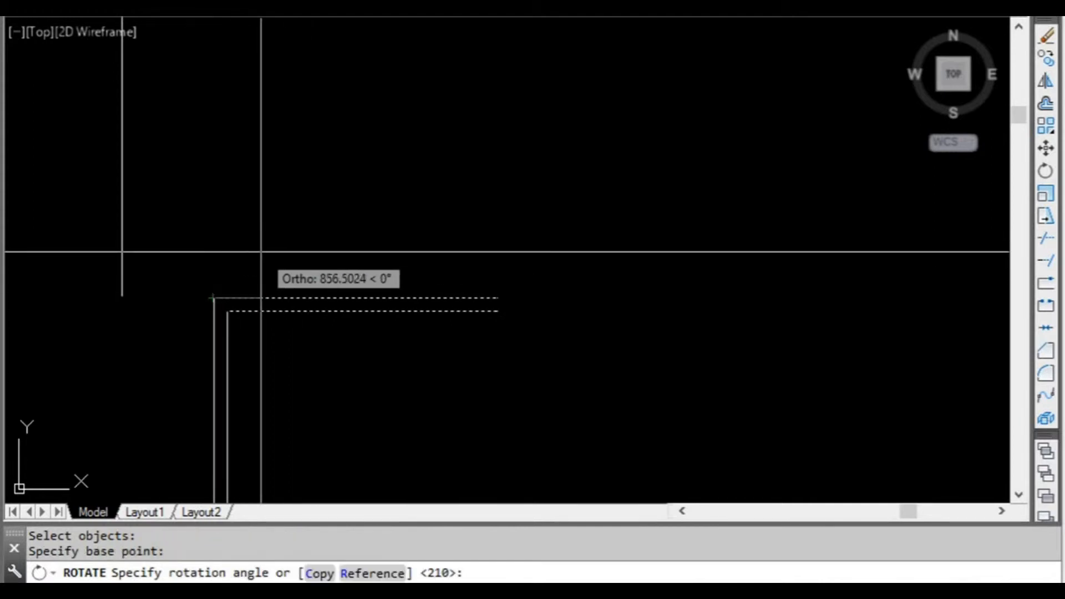
pyautogui.press('F8')
pyautogui.scroll(-2, 308, 233)
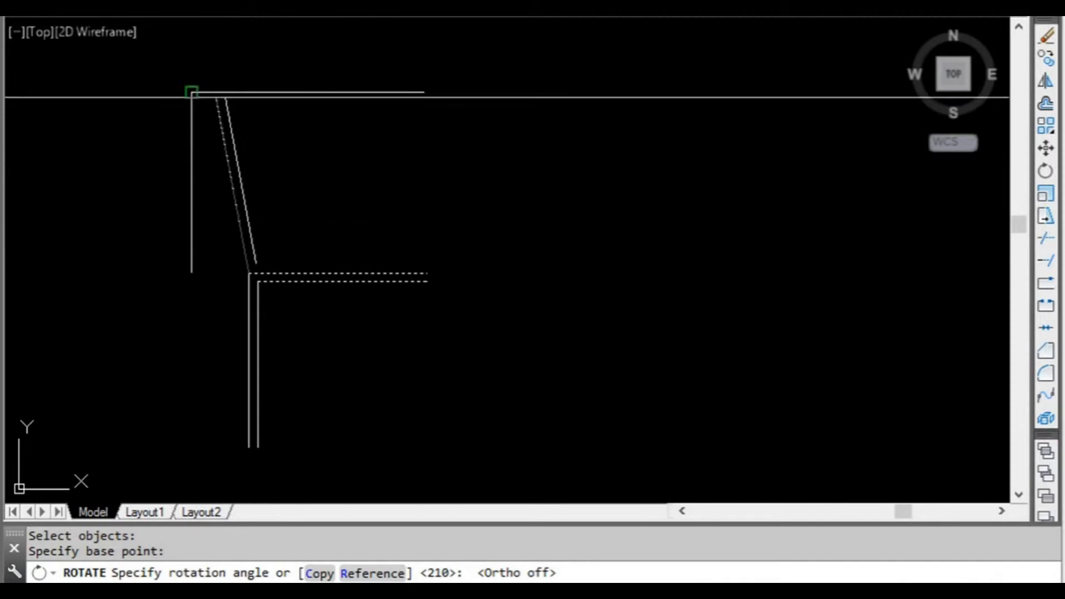
pyautogui.scroll(2, 211, 80)
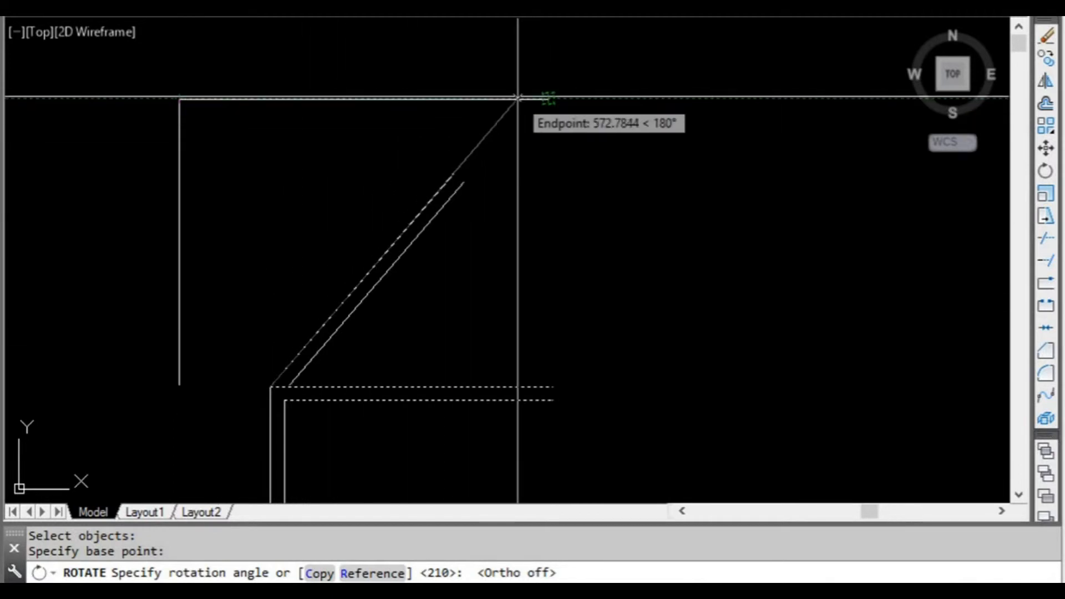
pyautogui.click(548, 99)
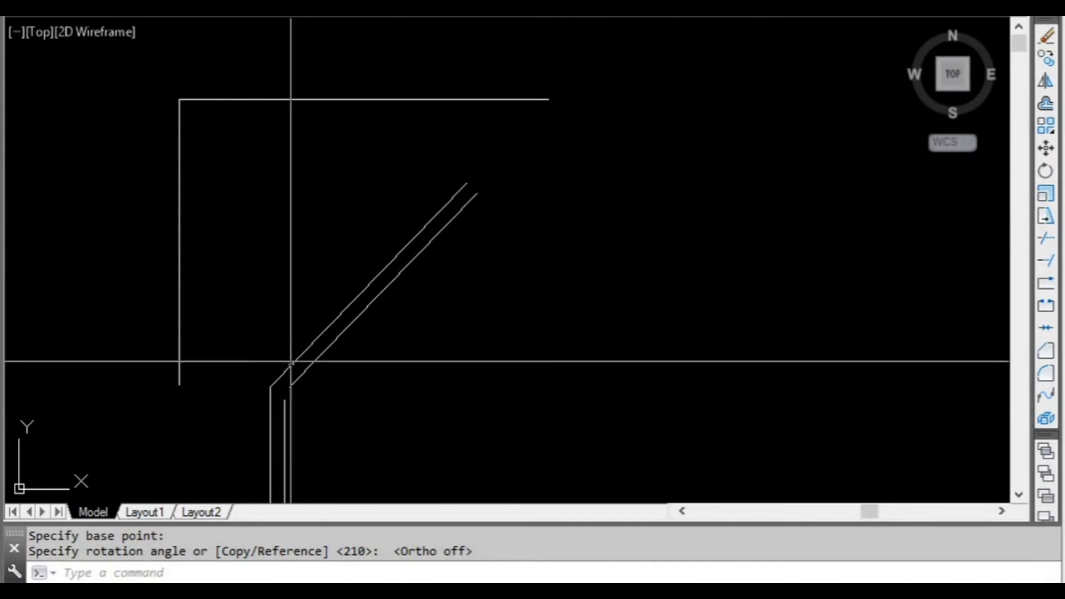
pyautogui.scroll(-2, 478, 286)
pyautogui.moveTo(466, 326)
pyautogui.mouseDown(button='middle')
pyautogui.moveTo(362, 271)
pyautogui.moveTo(317, 266)
pyautogui.moveTo(326, 261)
pyautogui.mouseUp(button='middle')
pyautogui.press('Escape')
# Draw a single horizontal line to the right of the rotated double-line corner, with Ortho on.
pyautogui.scroll(2, 304, 288)
pyautogui.scroll(-2, 333, 290)
pyautogui.moveTo(254, 233); pyautogui.dragTo(280, 233, button='middle')
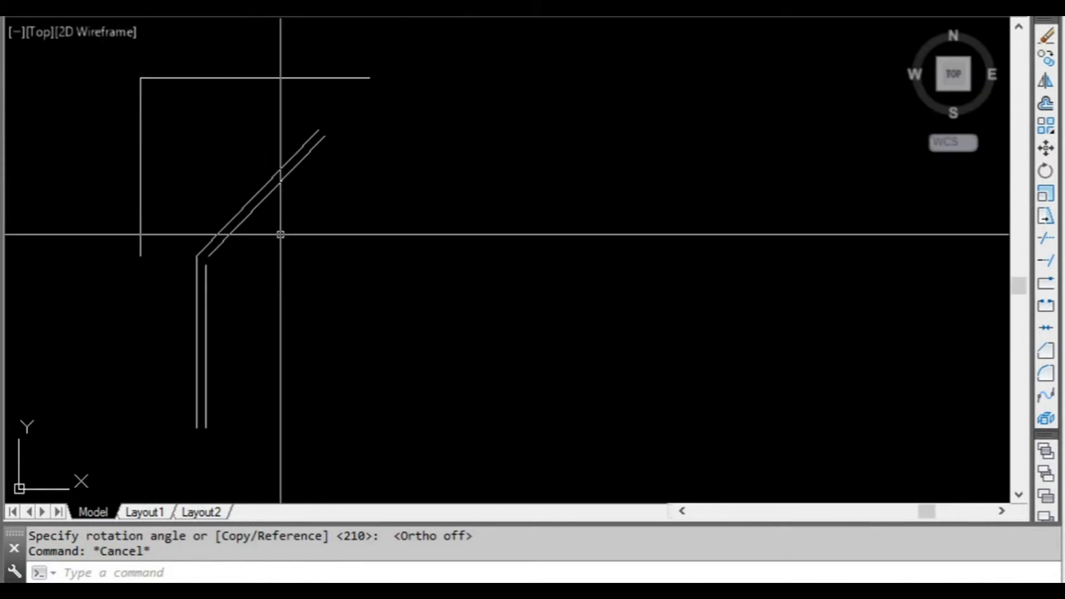
pyautogui.scroll(2, 278, 253)
pyautogui.write('l')
pyautogui.press('Return')
pyautogui.click(275, 271)
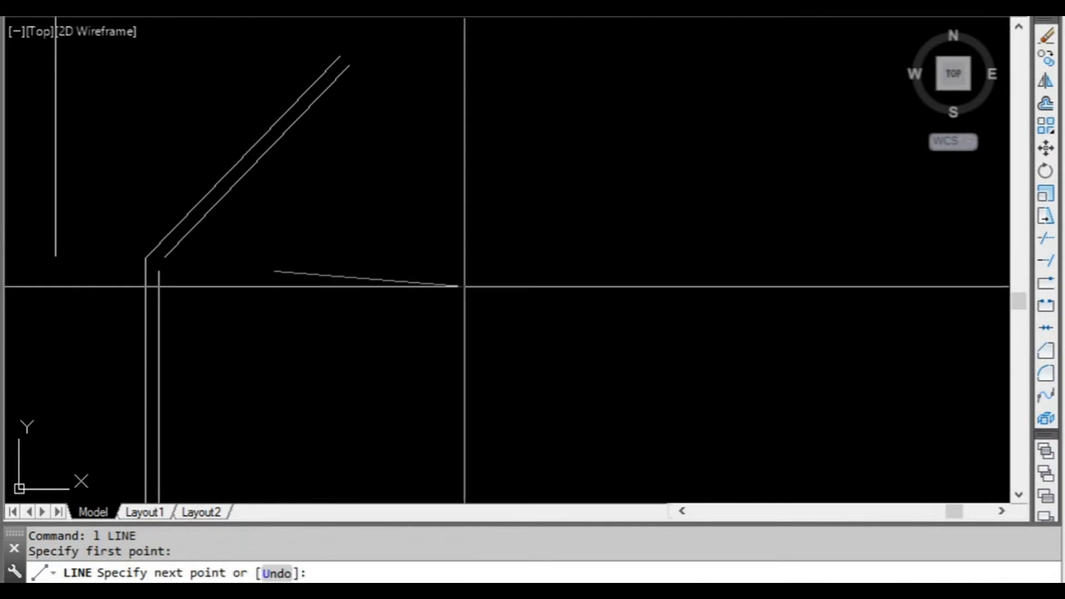
pyautogui.press('F8')
pyautogui.click(559, 271)
pyautogui.press('Return')
pyautogui.click(485, 326)
pyautogui.click(390, 239)
pyautogui.press('Escape')
# Rotate a copy of the new horizontal line by -30° about its left endpoint, using the Copy option.
pyautogui.write('ro')
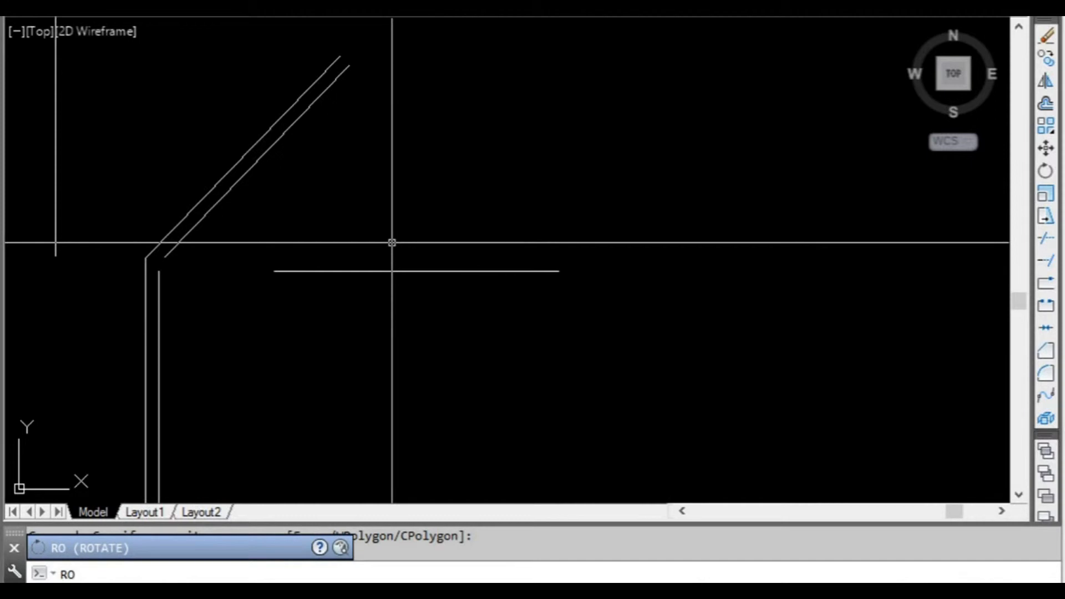
pyautogui.press('Return')
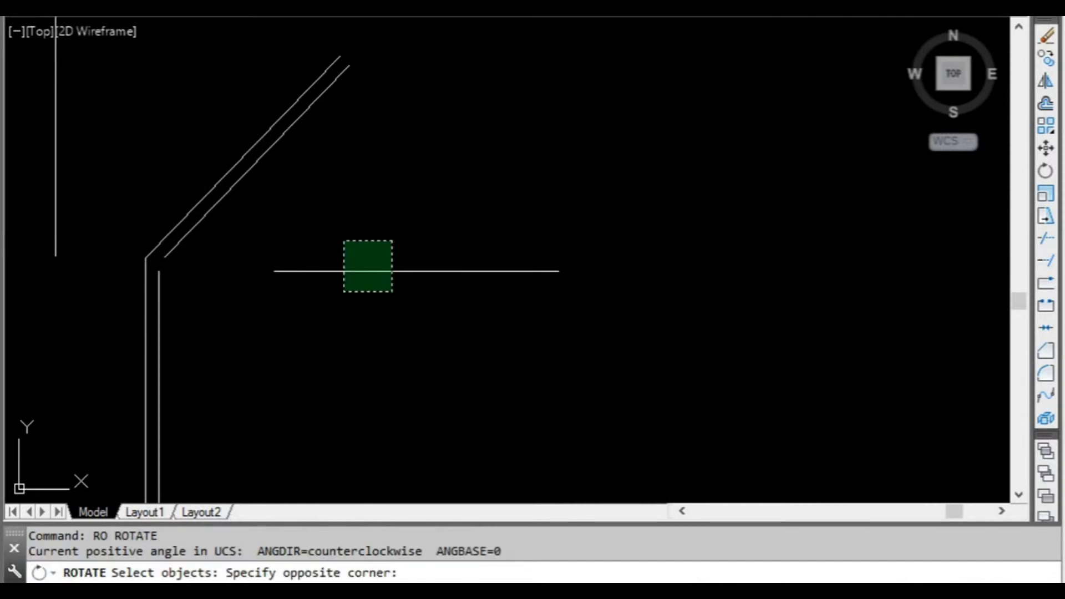
pyautogui.click(344, 293)
pyautogui.press('Return')
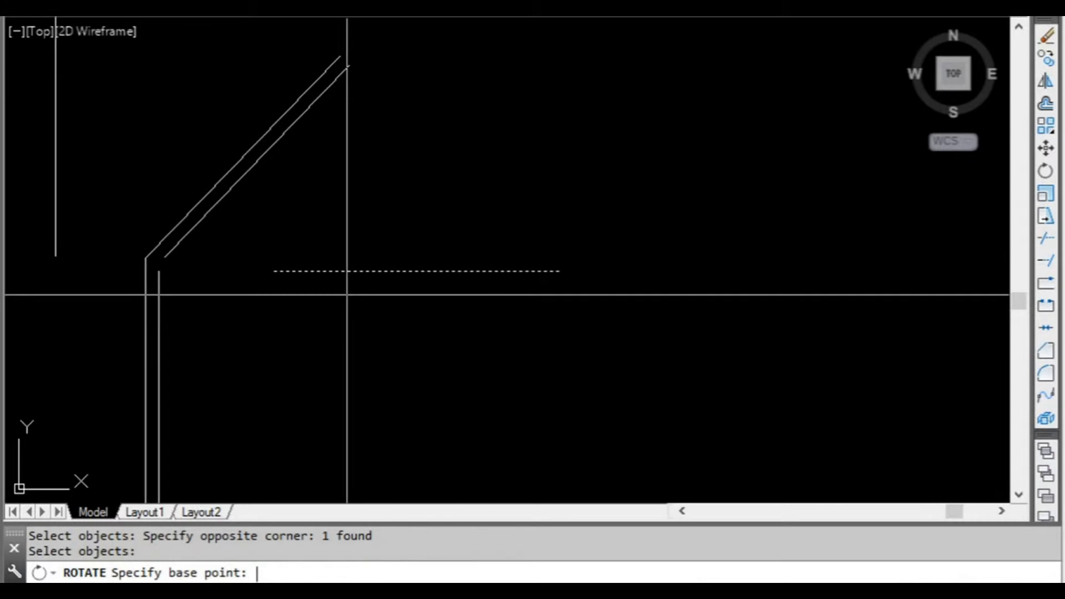
pyautogui.click(274, 271)
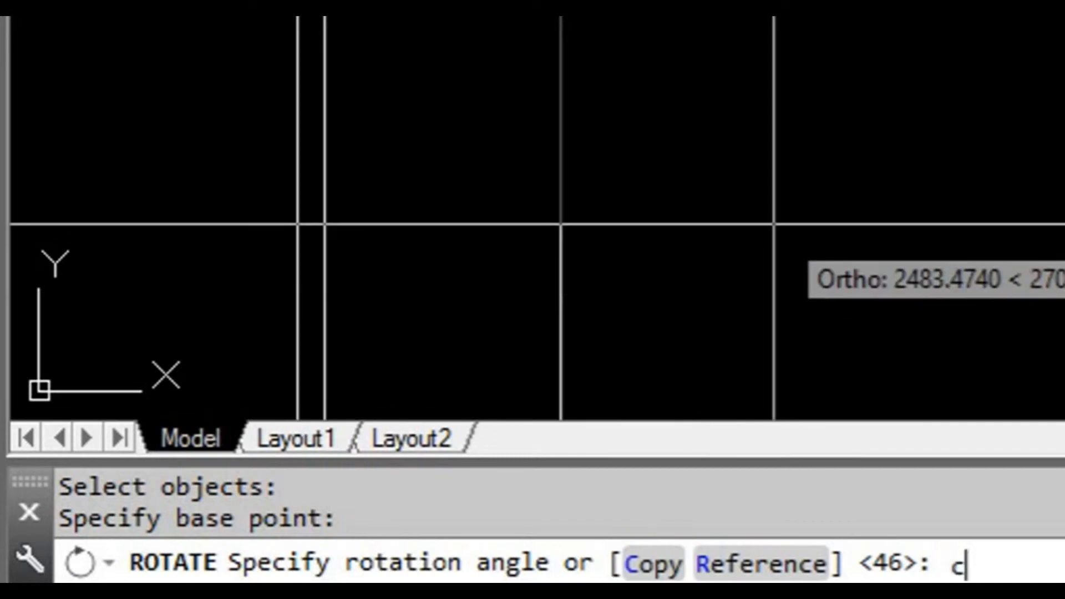
pyautogui.press('Return')
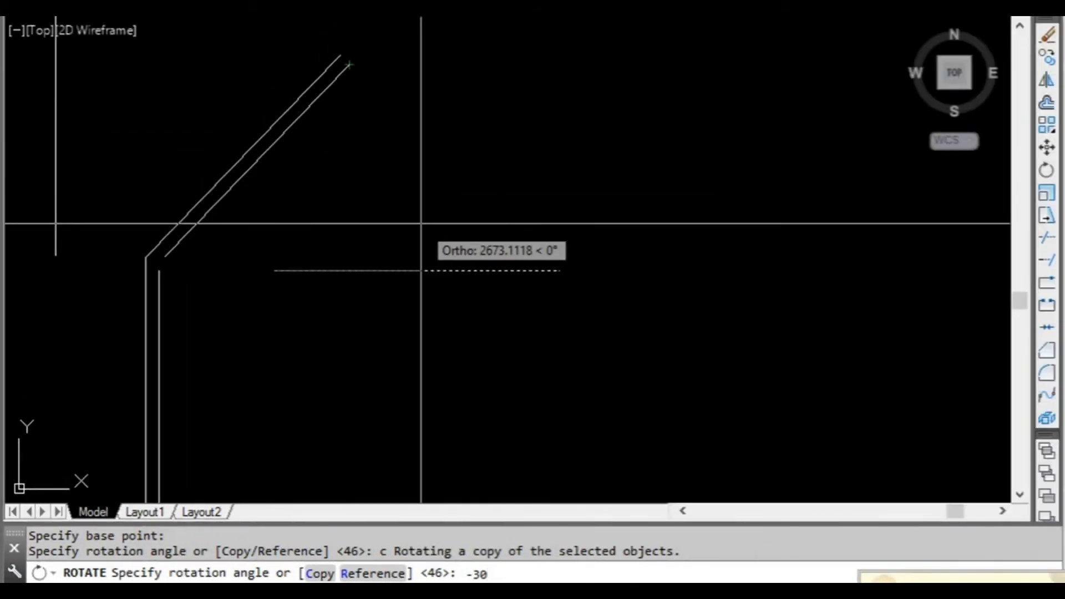
pyautogui.press('Return')
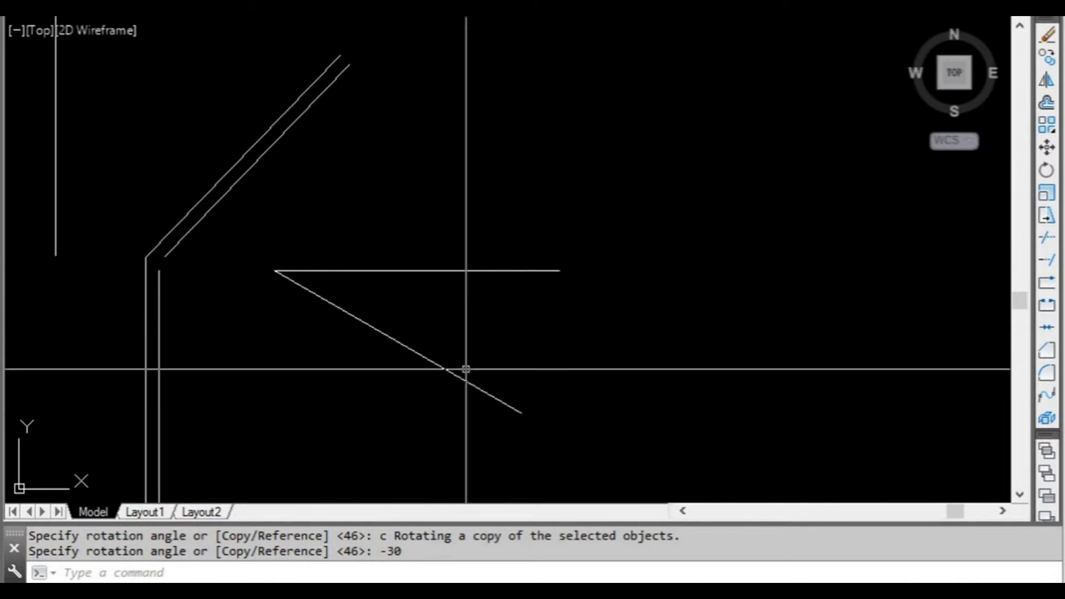
# Move the horizontal line and its sloped copy farther right by their shared endpoint grip in Move mode, and clear the selection.
pyautogui.scroll(-2, 480, 335)
pyautogui.moveTo(497, 335); pyautogui.dragTo(437, 340, button='middle')
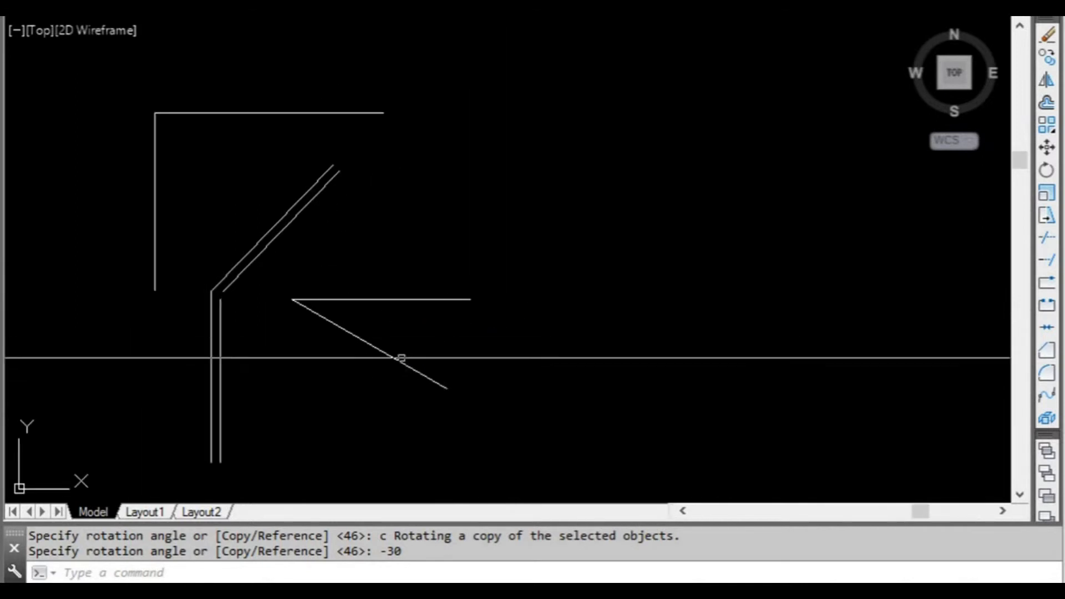
pyautogui.moveTo(405, 352); pyautogui.dragTo(368, 337, button='middle')
pyautogui.click(425, 393)
pyautogui.click(345, 257)
pyautogui.click(256, 284)
pyautogui.press('space')
pyautogui.click(523, 284)
pyautogui.press('Escape')
# Rotate multiple copies of the sloped line about the shared endpoint by 30, 60, 90, -60 and -30 degrees using the grip Rotate mode's Copy option.
pyautogui.moveTo(527, 309); pyautogui.dragTo(352, 304, button='middle')
pyautogui.scroll(2, 328, 322)
pyautogui.click(422, 365)
pyautogui.click(388, 327)
pyautogui.scroll(-2, 360, 317)
pyautogui.scroll(2, 301, 314)
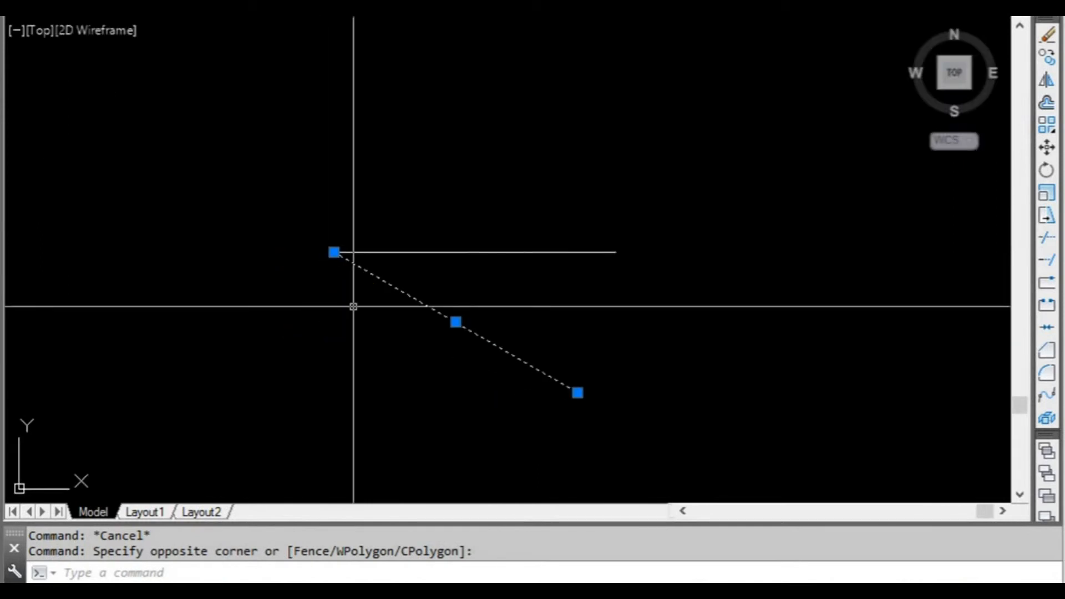
pyautogui.click(335, 253)
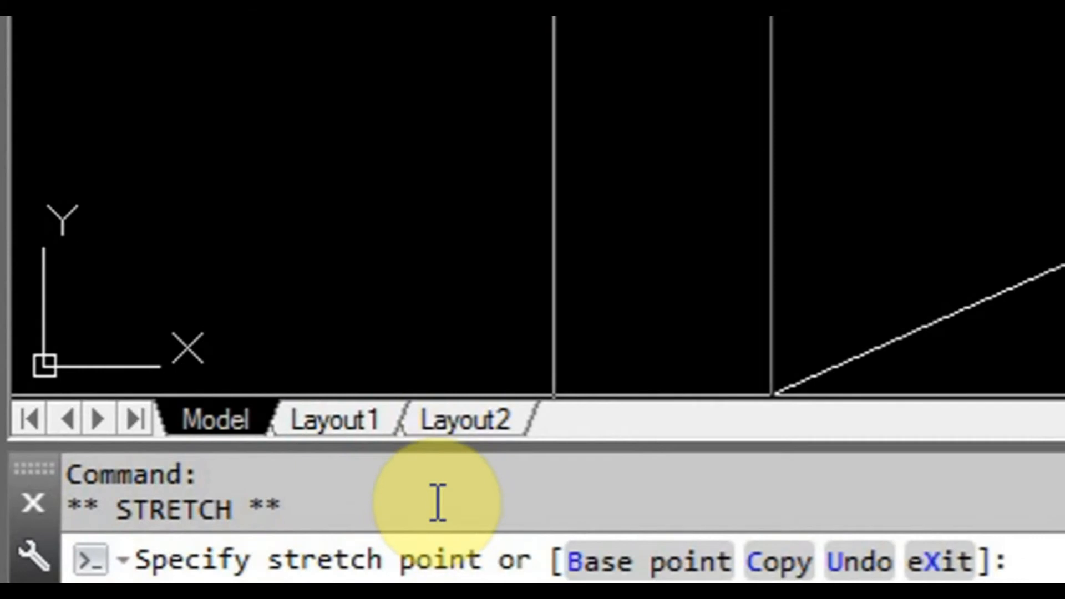
pyautogui.press('space')
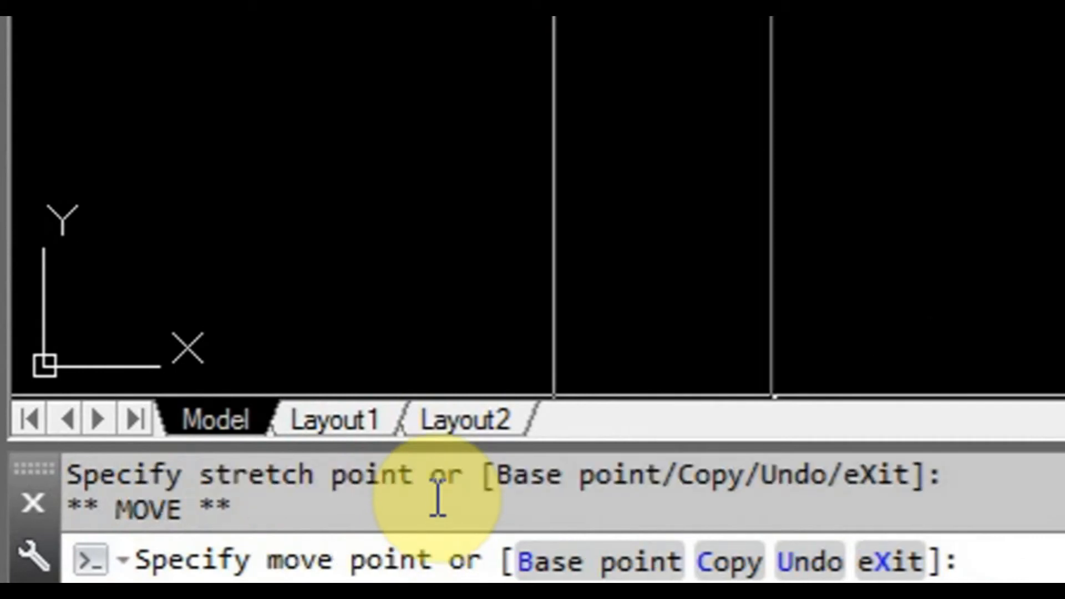
pyautogui.press('space')
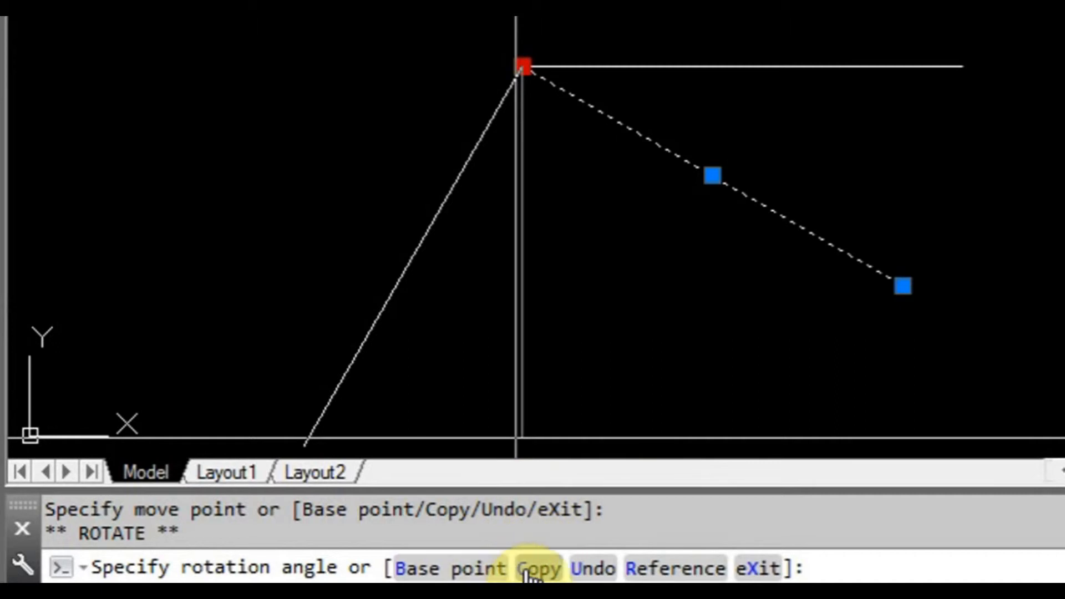
pyautogui.write('c')
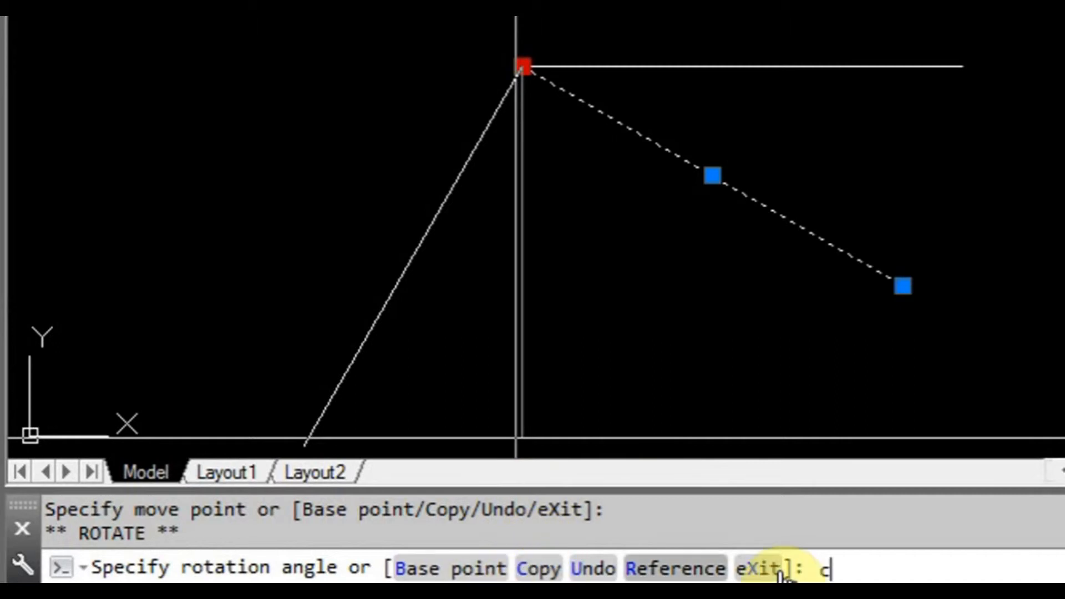
pyautogui.press('Return')
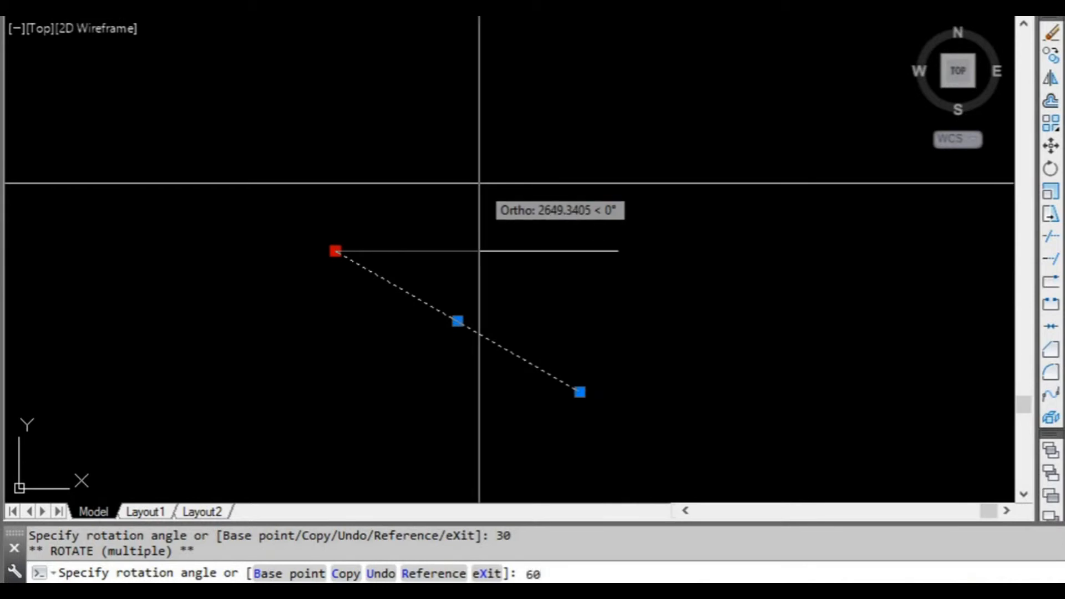
pyautogui.press('Return')
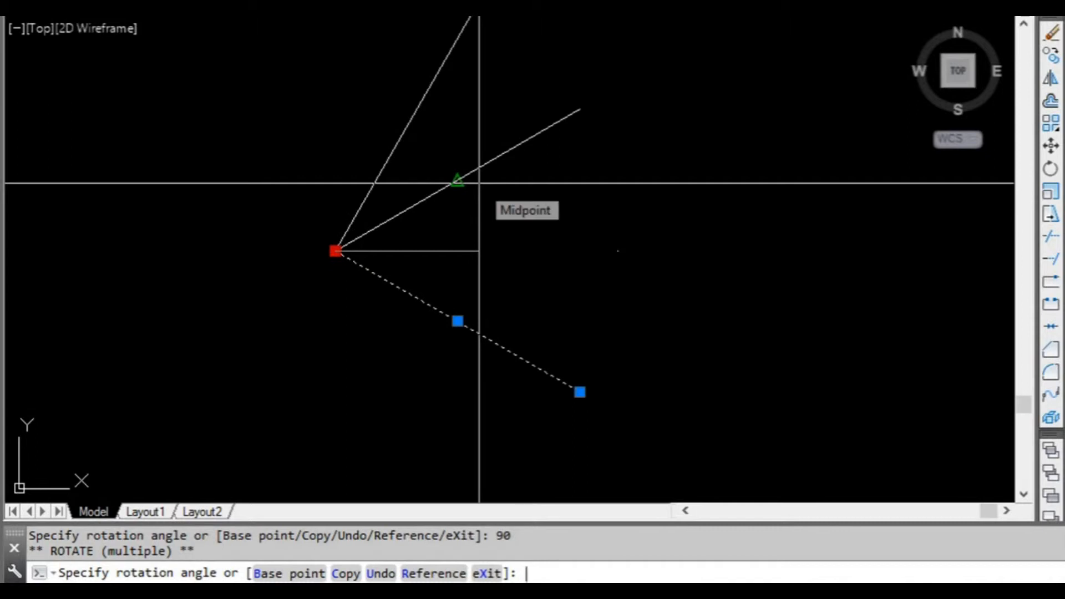
pyautogui.write('-60')
pyautogui.press('Return')
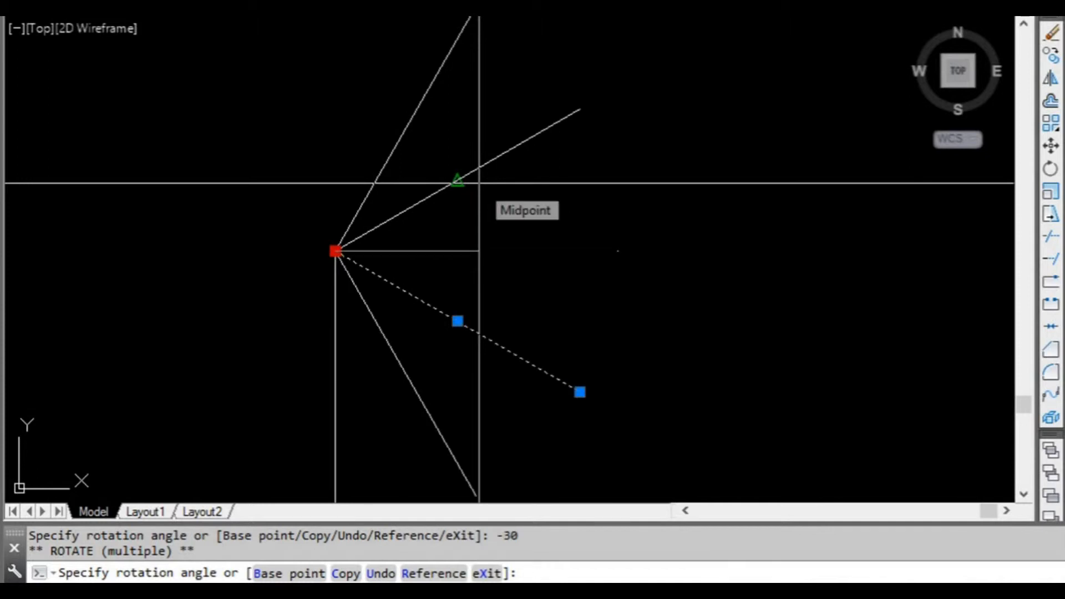
# Add further rotated copies of the sloped line at picked points, including 180° and 270° rotations, with Ortho on.
pyautogui.scroll(-4, 489, 295)
pyautogui.scroll(2, 366, 294)
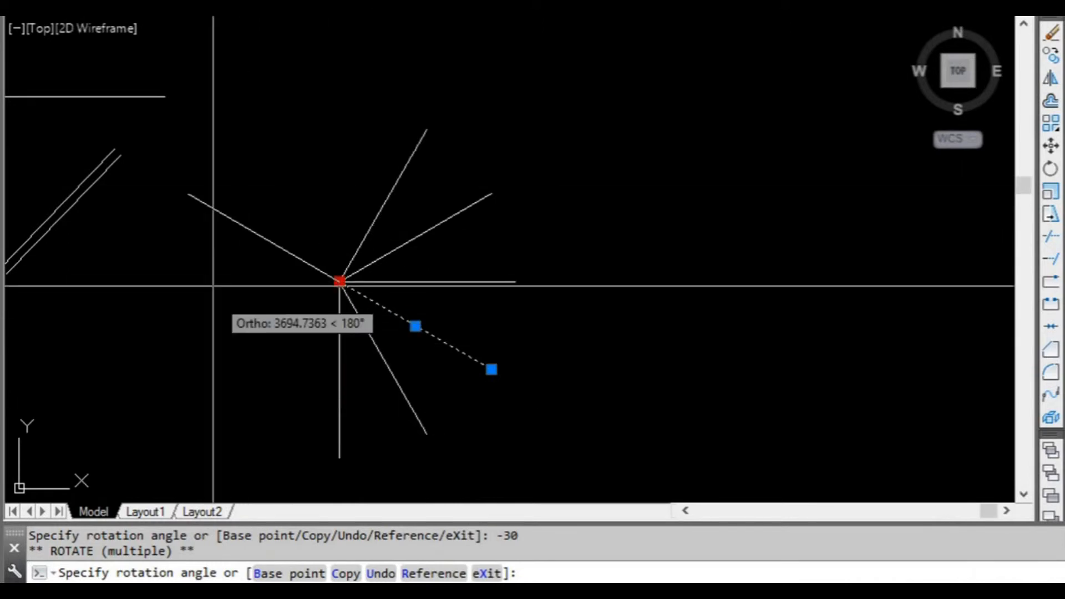
pyautogui.click(298, 140)
pyautogui.click(247, 339)
pyautogui.click(292, 388)
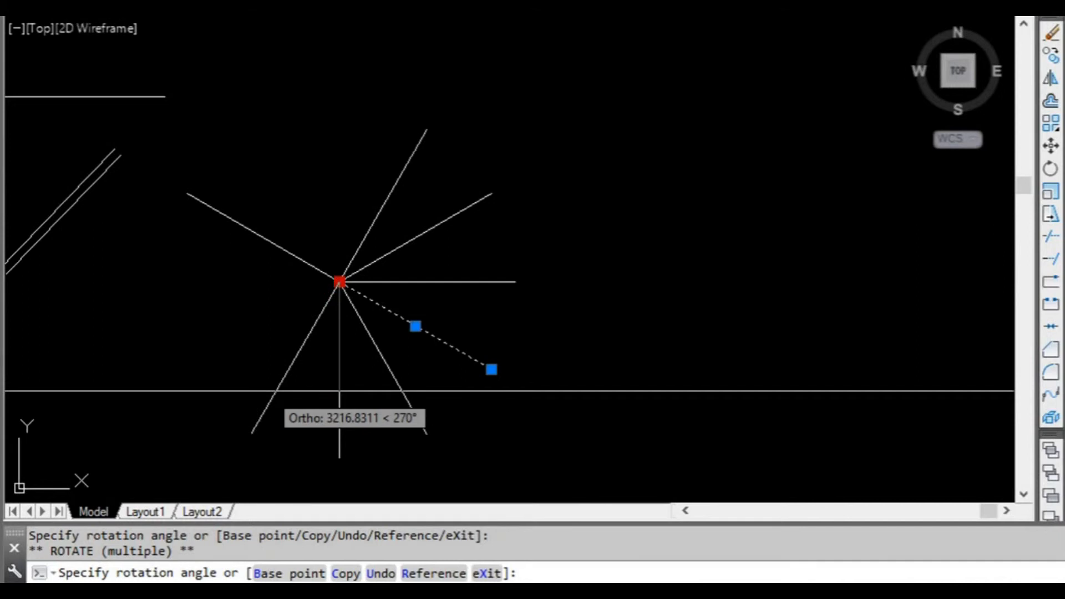
pyautogui.moveTo(146, 113); pyautogui.dragTo(191, 159, button='middle')
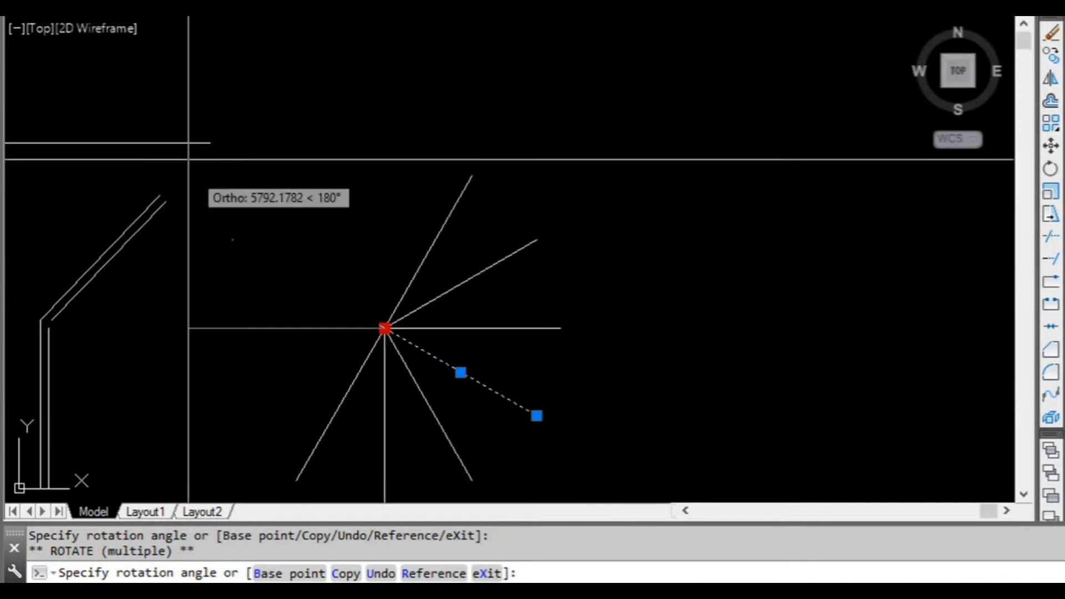
pyautogui.click(182, 140)
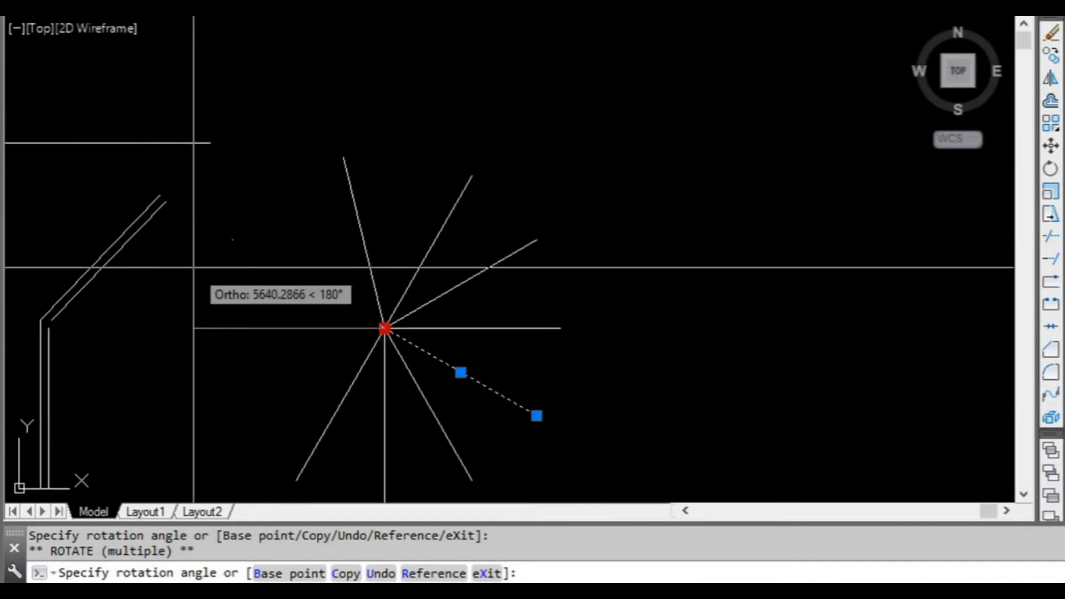
# Fan out freely rotated copies of the line all around the shared endpoint with Ortho off, end the rotation and clear the selection.
pyautogui.press('F8')
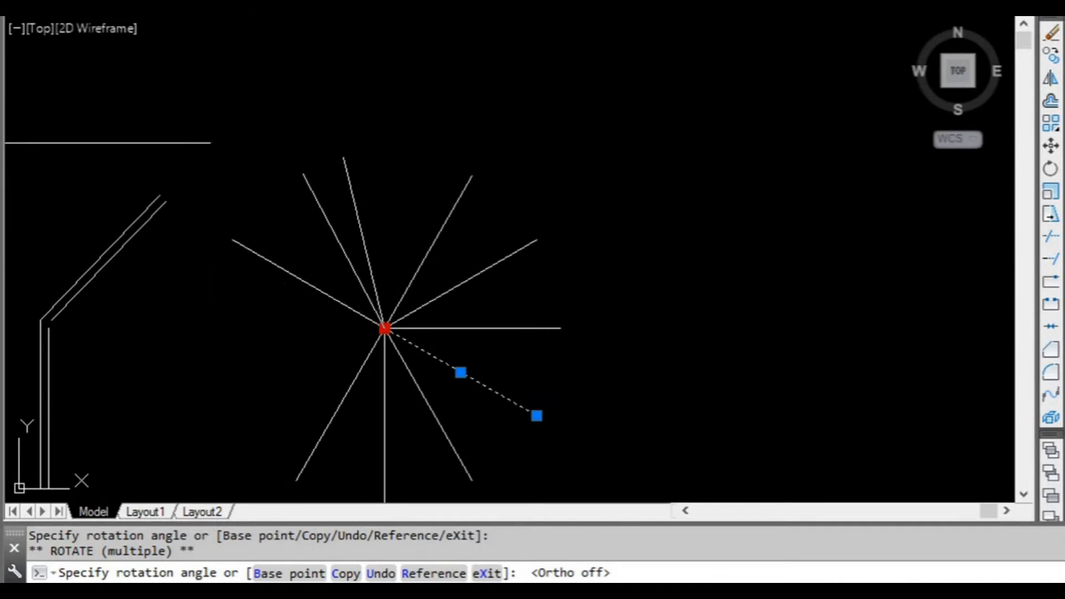
pyautogui.moveTo(198, 335); pyautogui.dragTo(188, 199, button='middle')
pyautogui.click(189, 161)
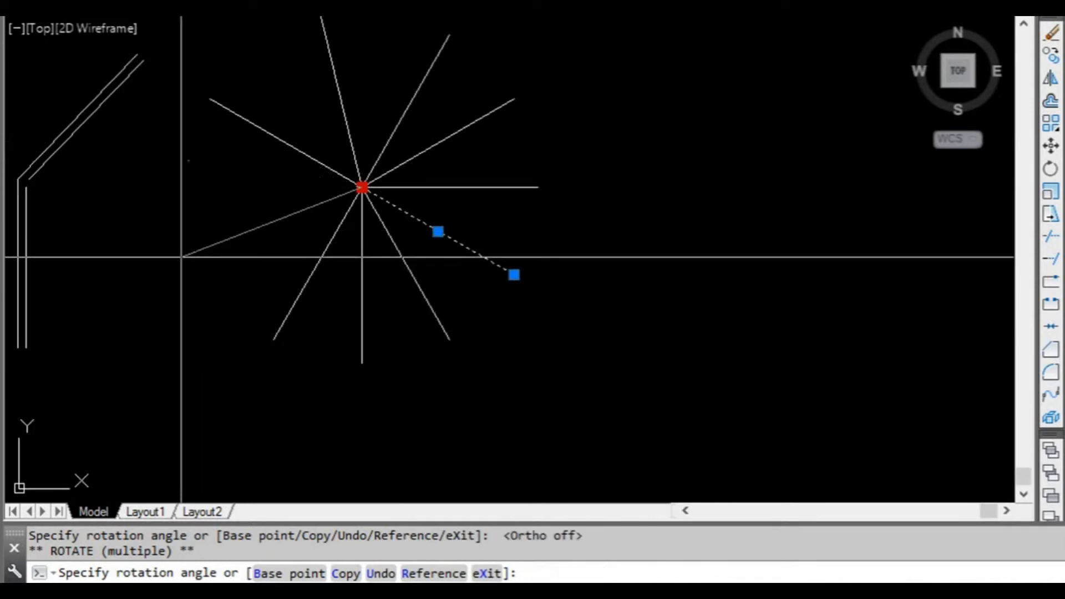
pyautogui.click(190, 301)
pyautogui.click(200, 337)
pyautogui.click(219, 370)
pyautogui.click(247, 399)
pyautogui.click(284, 418)
pyautogui.click(330, 425)
pyautogui.click(370, 425)
pyautogui.click(424, 420)
pyautogui.click(487, 410)
pyautogui.click(556, 393)
pyautogui.click(622, 343)
pyautogui.click(657, 280)
pyautogui.click(666, 219)
pyautogui.click(662, 140)
pyautogui.click(632, 97)
pyautogui.click(602, 68)
pyautogui.click(511, 50)
pyautogui.moveTo(315, 116); pyautogui.dragTo(278, 168, button='middle')
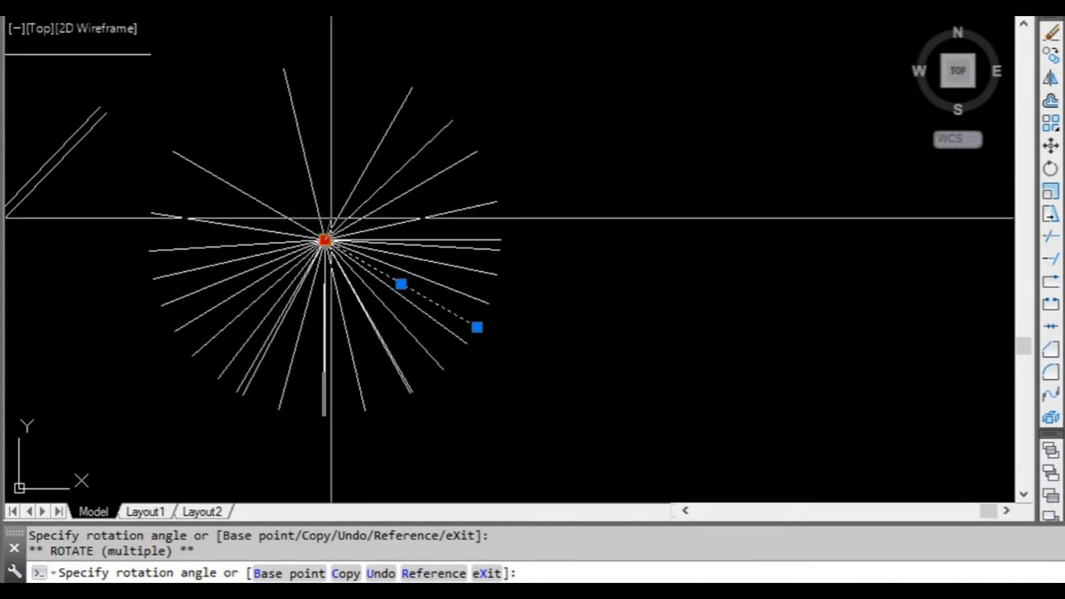
pyautogui.click(257, 135)
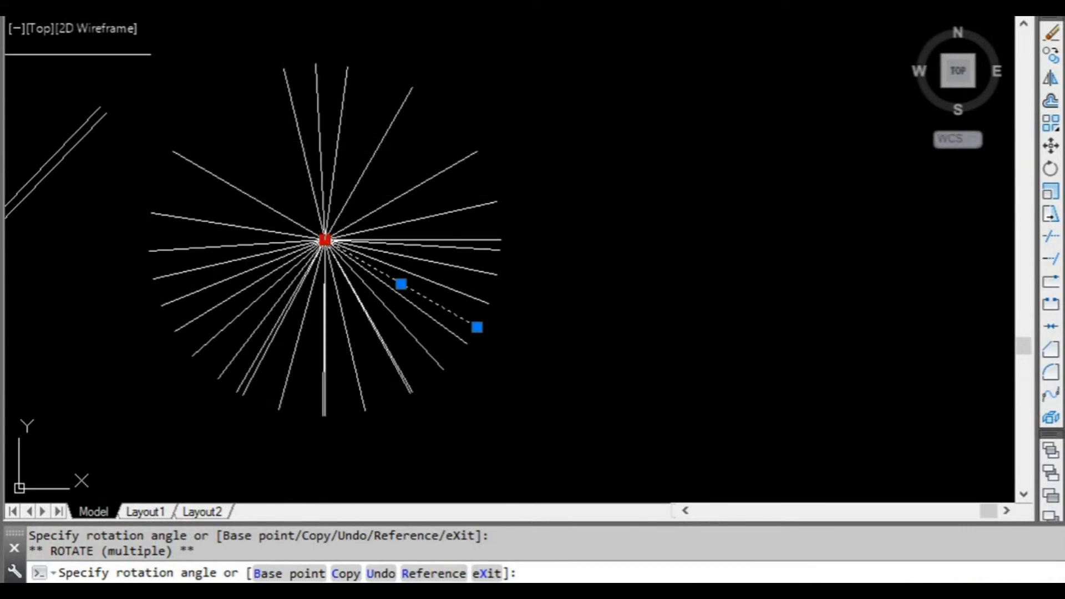
pyautogui.click(261, 94)
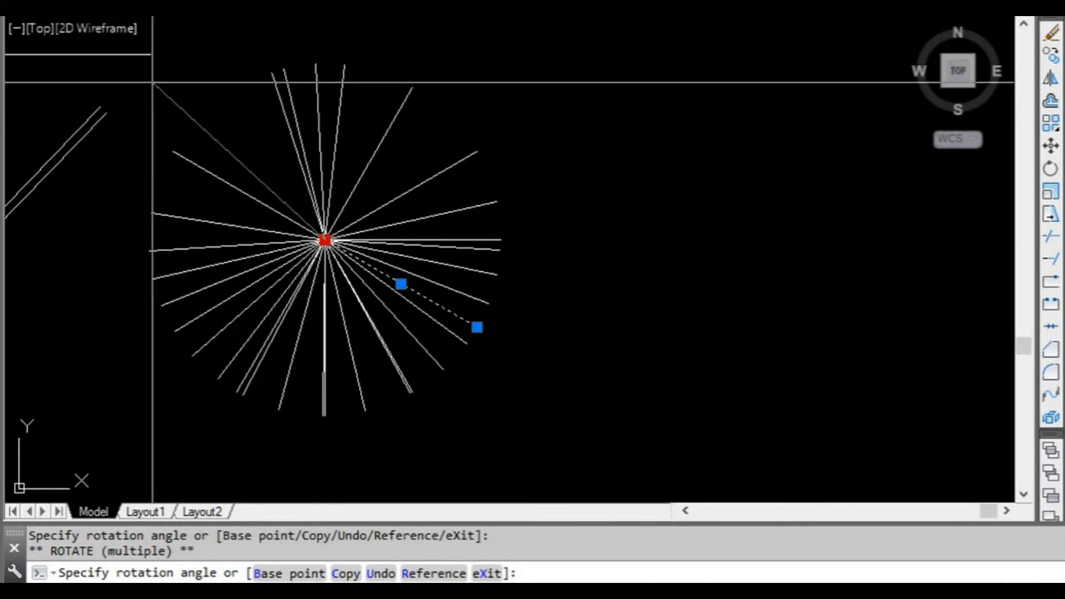
pyautogui.click(117, 166)
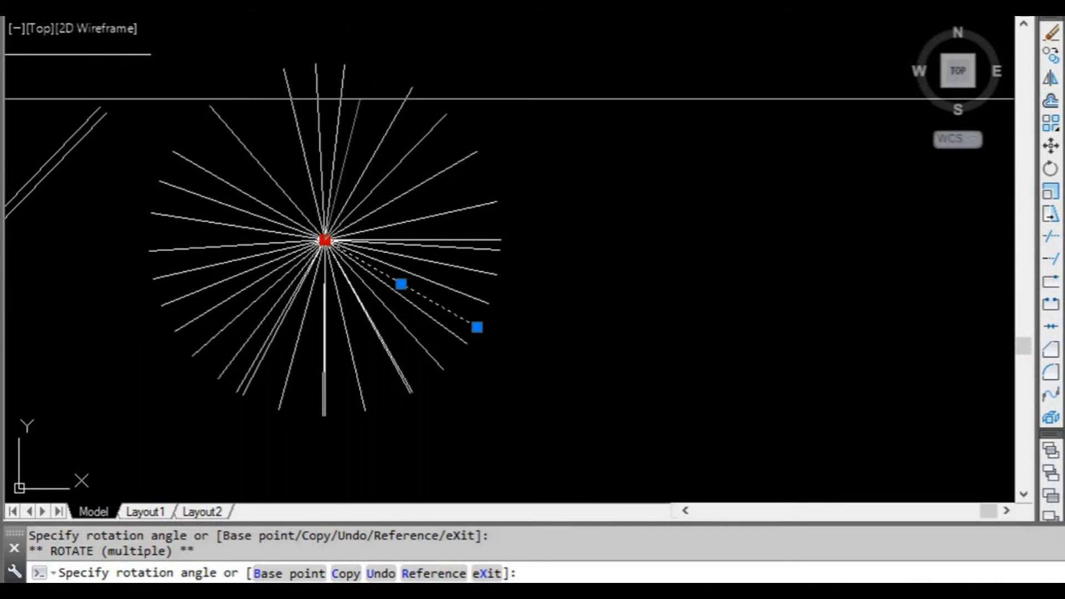
pyautogui.click(386, 35)
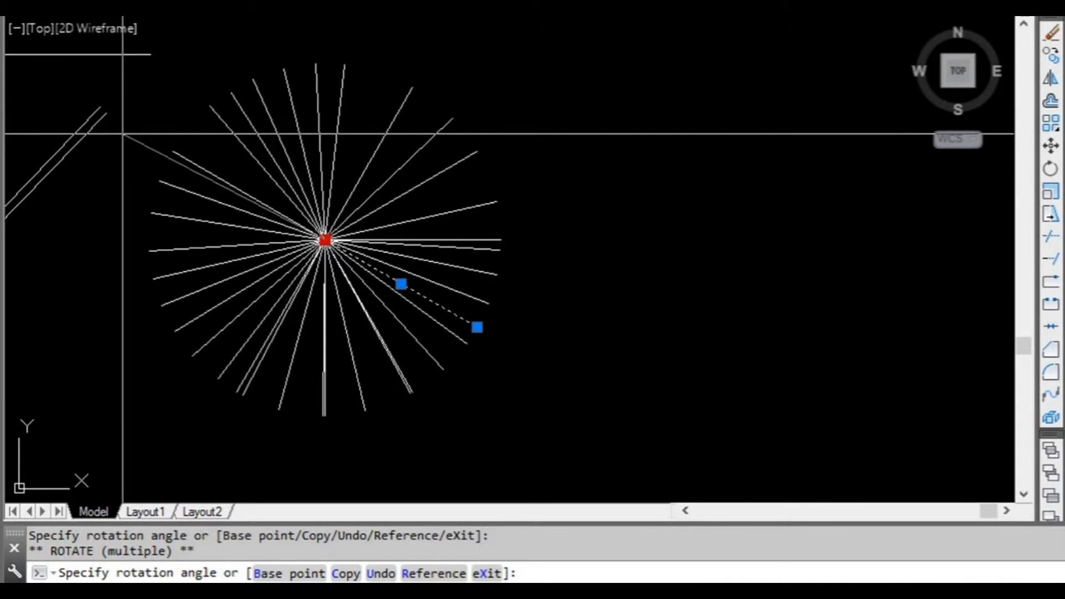
pyautogui.press('Return')
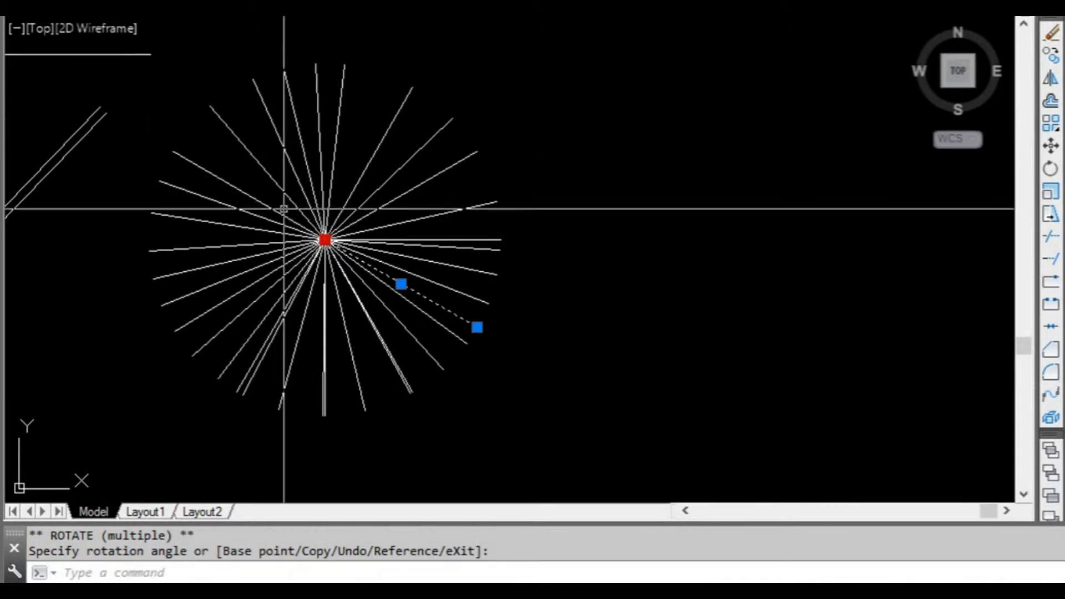
pyautogui.press('Escape')
pyautogui.moveTo(335, 229); pyautogui.dragTo(357, 206, button='middle')
pyautogui.moveTo(354, 163)
pyautogui.mouseDown(button='middle')
pyautogui.moveTo(362, 228)
pyautogui.moveTo(403, 215)
pyautogui.mouseUp(button='middle')
pyautogui.scroll(-2, 430, 226)
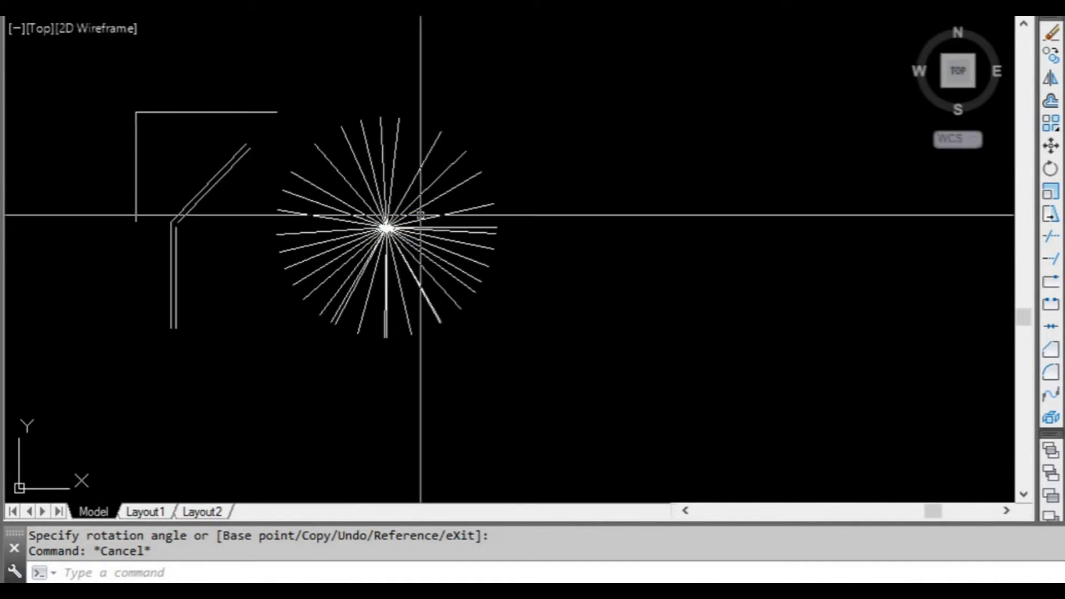
pyautogui.moveTo(430, 220); pyautogui.dragTo(483, 231, button='middle')
pyautogui.scroll(2, 433, 207)
pyautogui.moveTo(431, 200); pyautogui.dragTo(443, 213, button='middle')
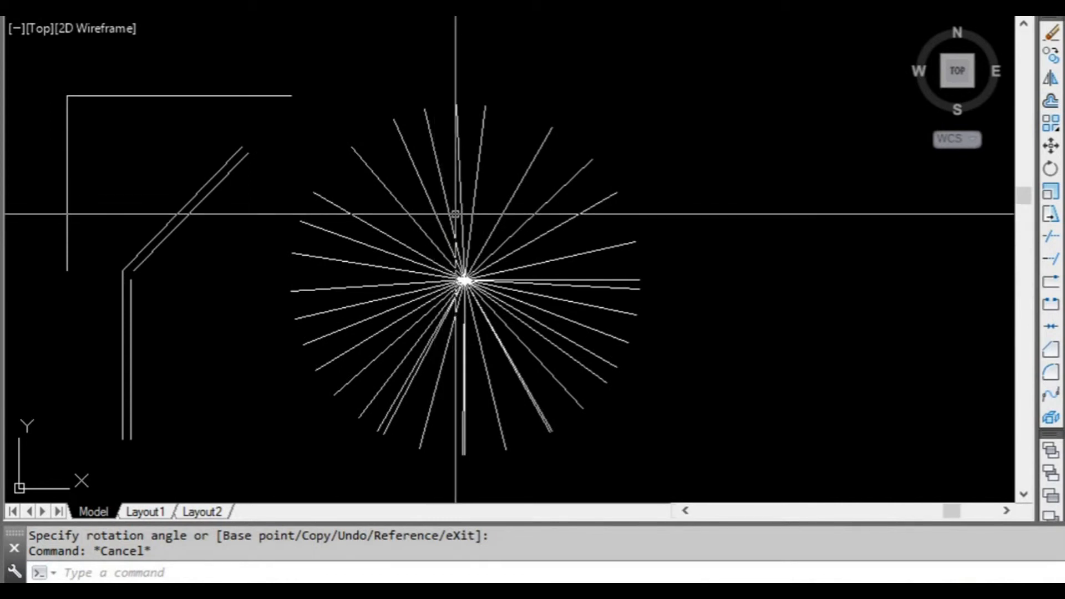
pyautogui.moveTo(460, 218)
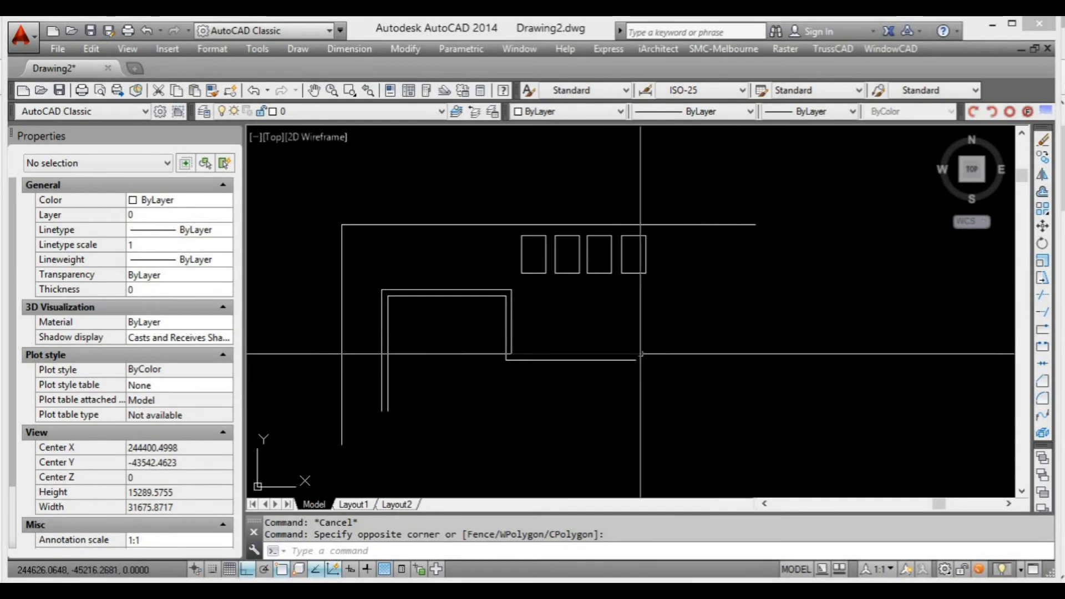
# Stretch the upper part of the stepped double-line outline vertically from its outer left corner up to the long horizontal line.
pyautogui.moveTo(597, 320); pyautogui.dragTo(616, 332, button='middle')
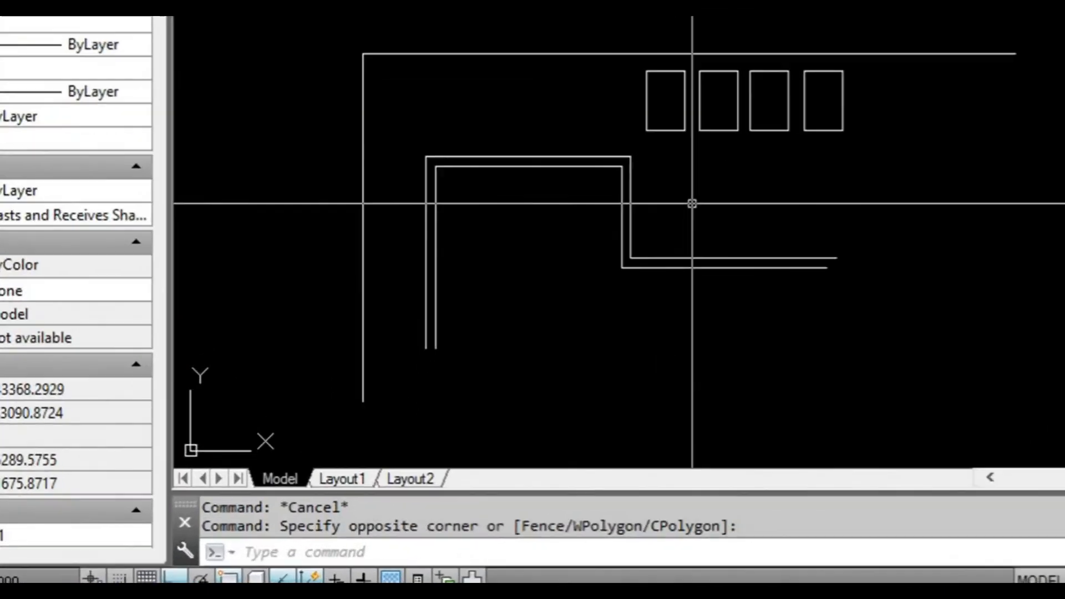
pyautogui.write('s')
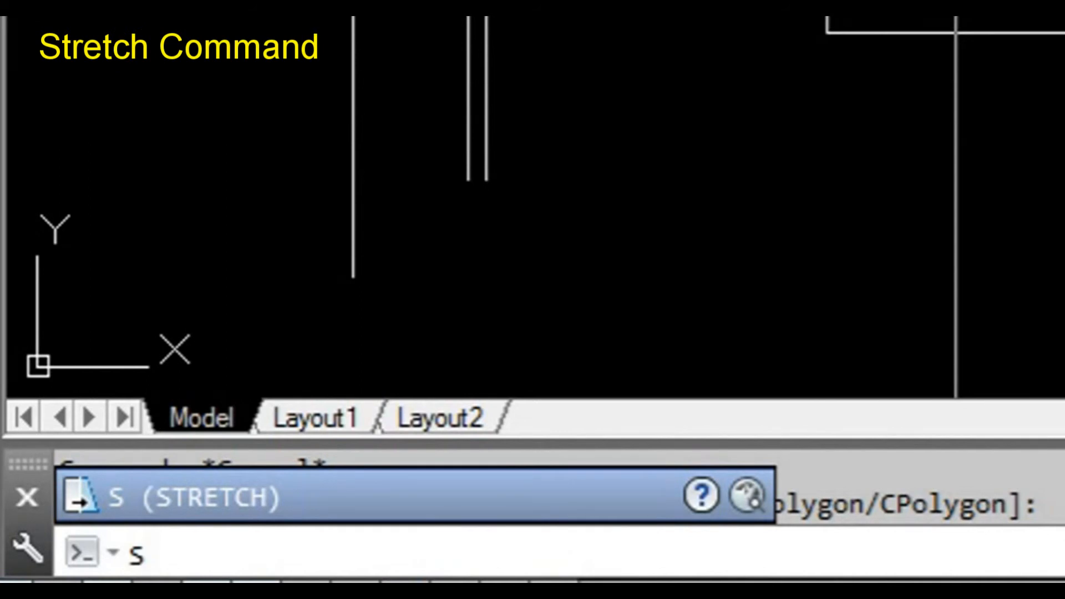
pyautogui.press('Return')
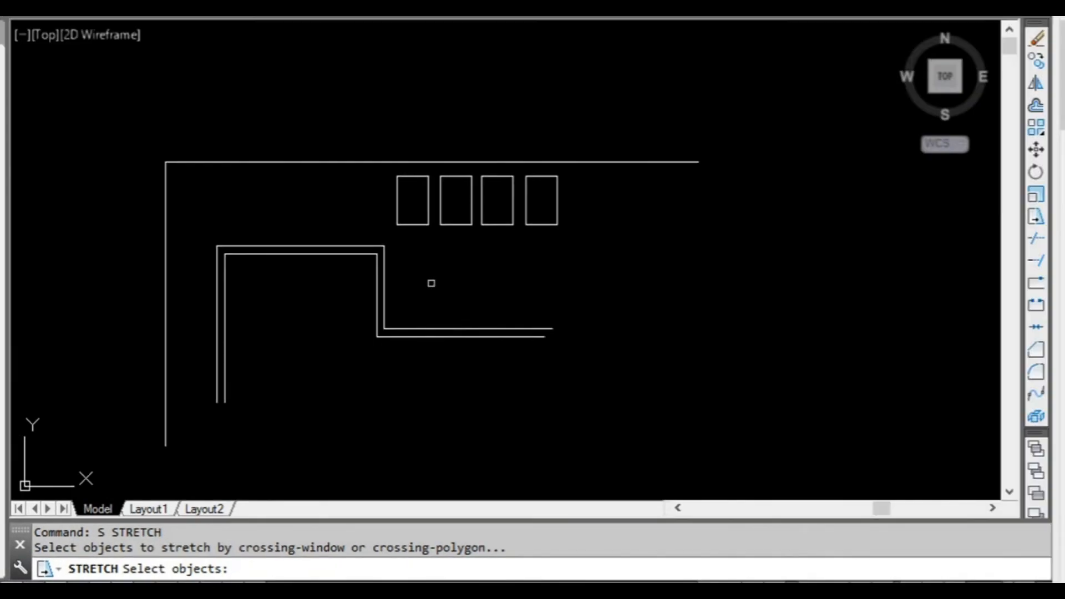
pyautogui.moveTo(431, 283); pyautogui.dragTo(456, 287, button='middle')
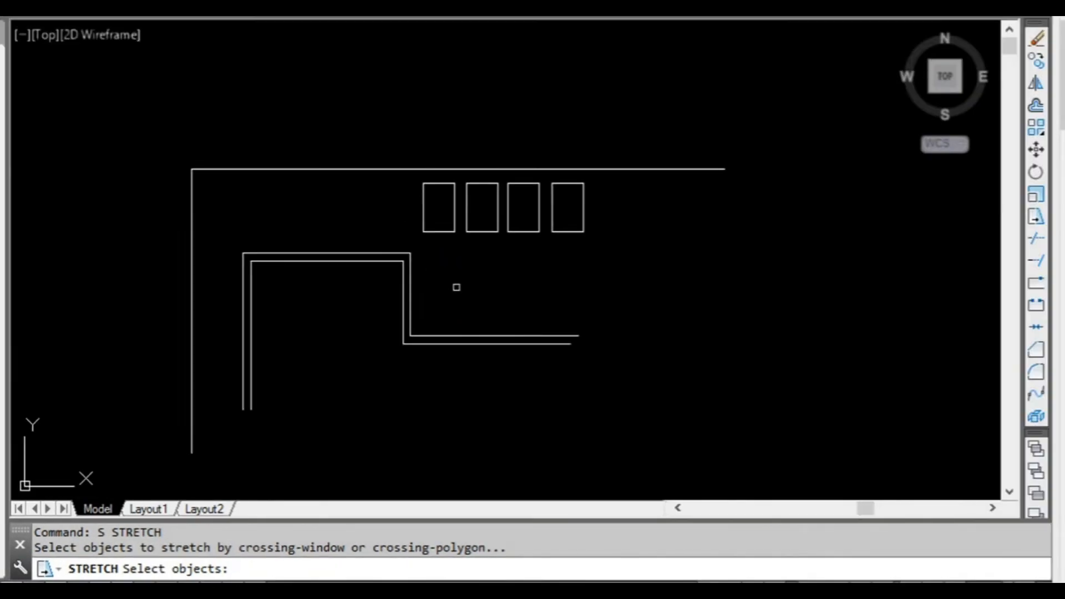
pyautogui.click(225, 237)
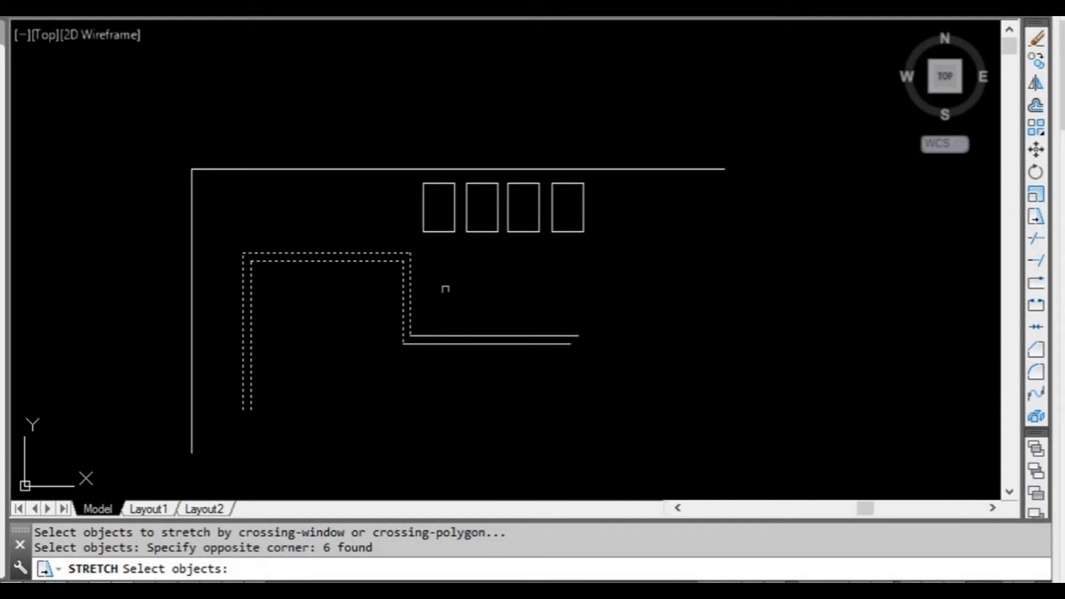
pyautogui.scroll(2, 260, 243)
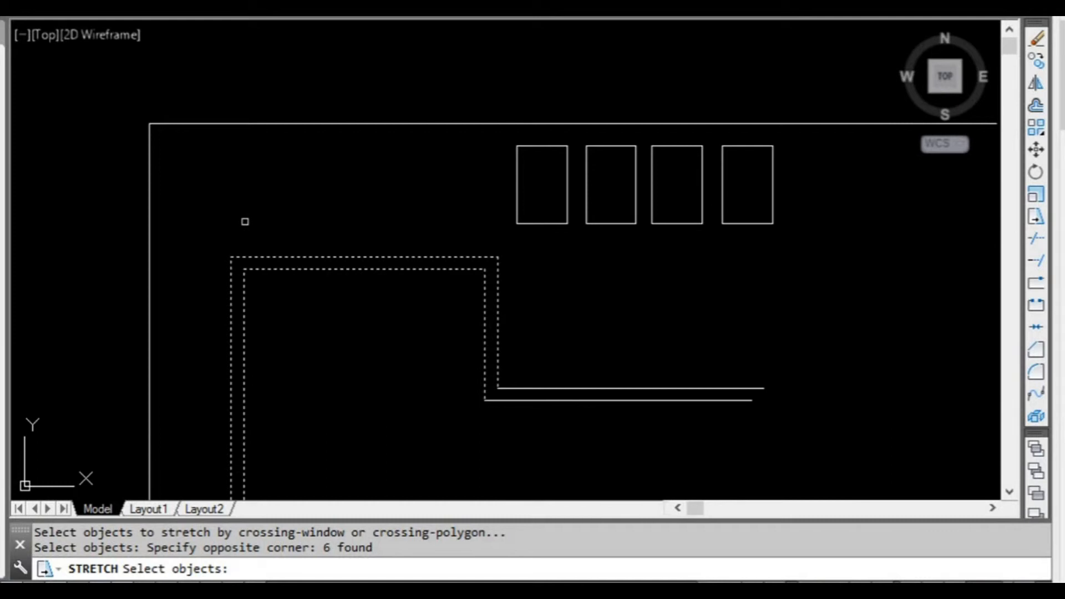
pyautogui.press('Return')
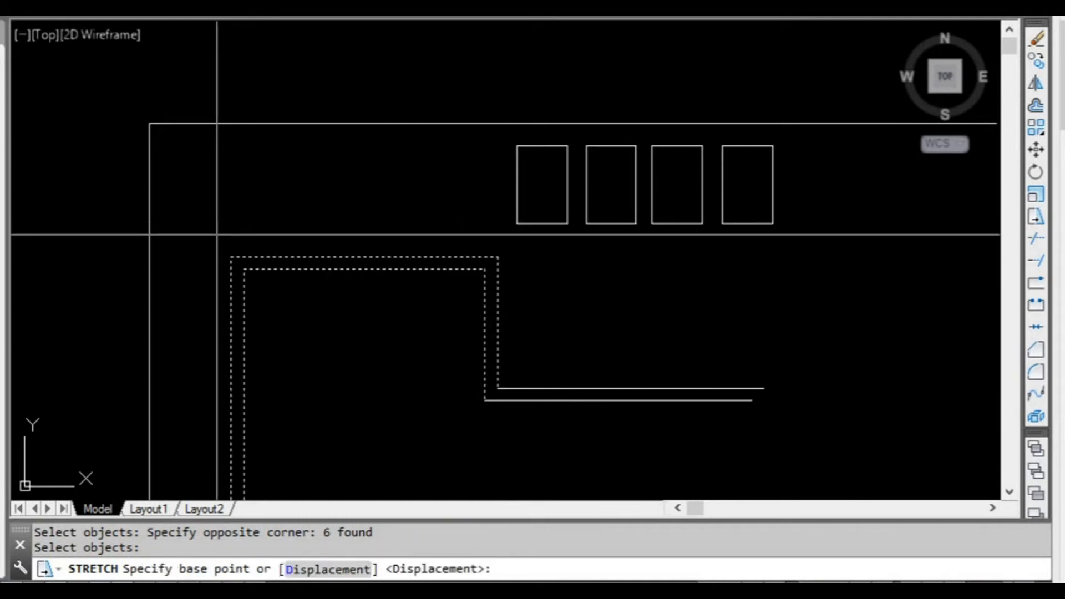
pyautogui.click(231, 256)
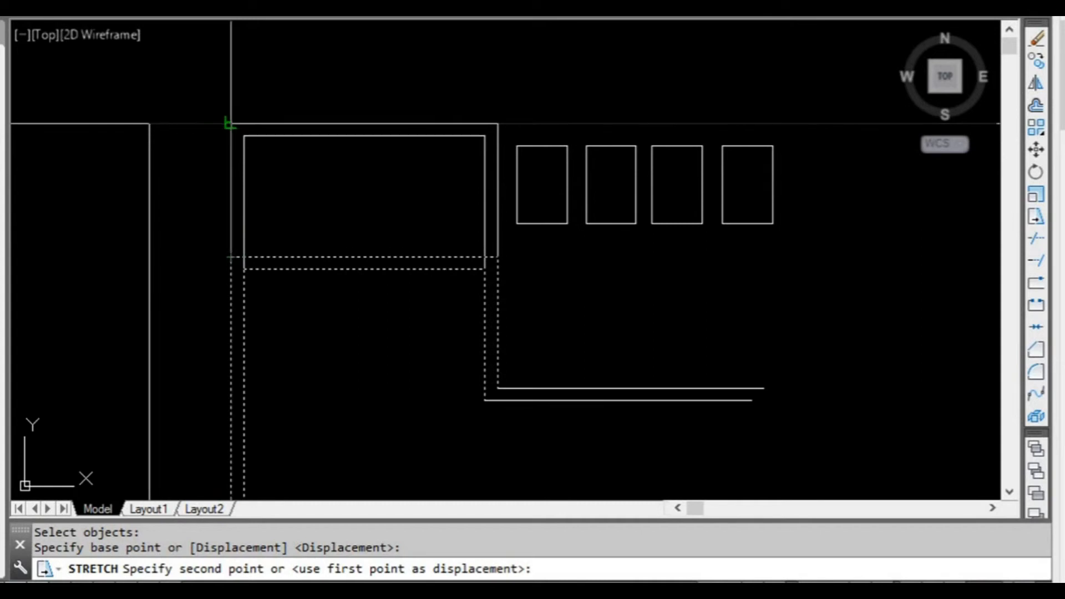
pyautogui.click(231, 123)
pyautogui.scroll(-2, 272, 233)
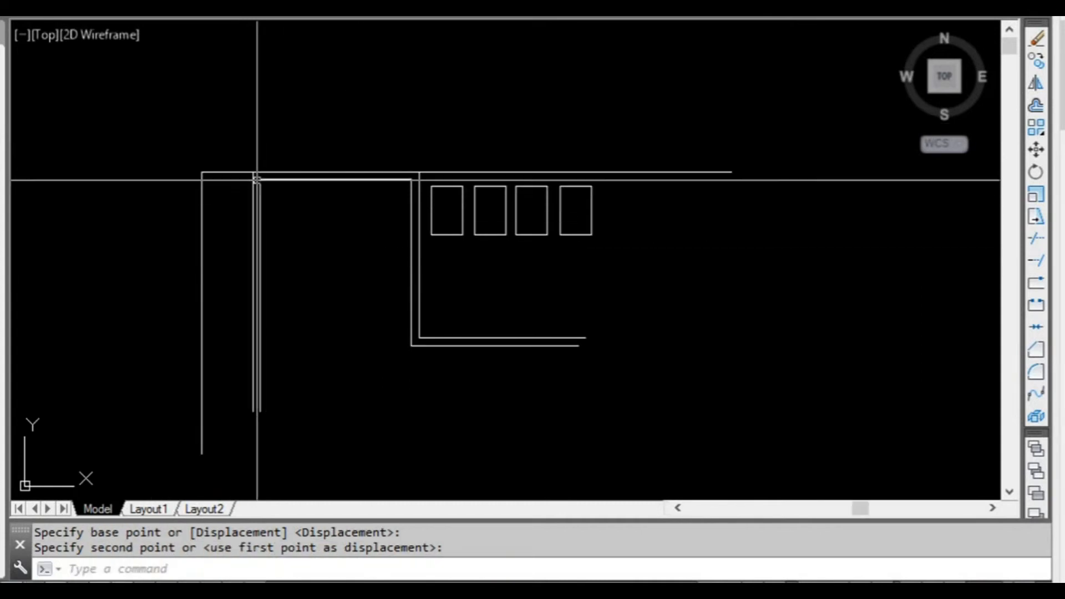
pyautogui.scroll(2, 316, 194)
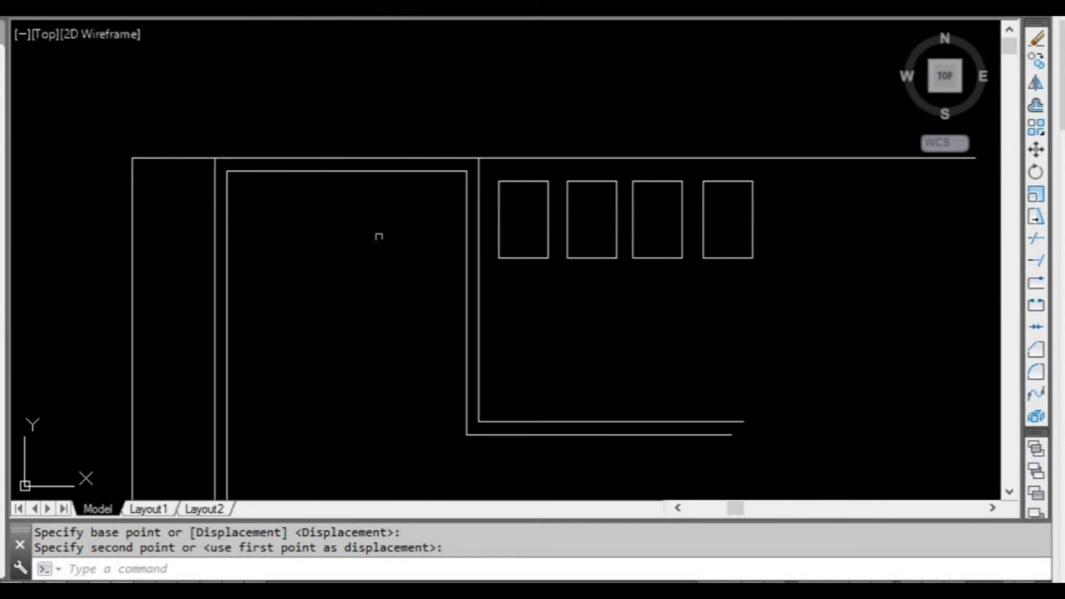
# Undo the vertical stretch of the stepped double-line outline's upper part.
pyautogui.scroll(-3, 411, 235)
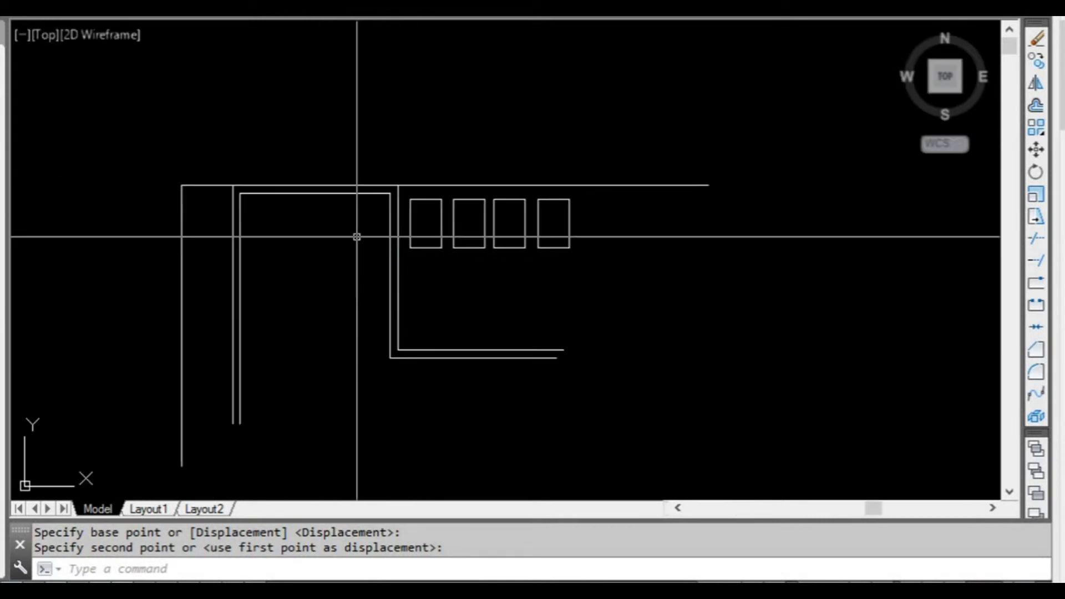
pyautogui.press('Escape')
pyautogui.write('u')
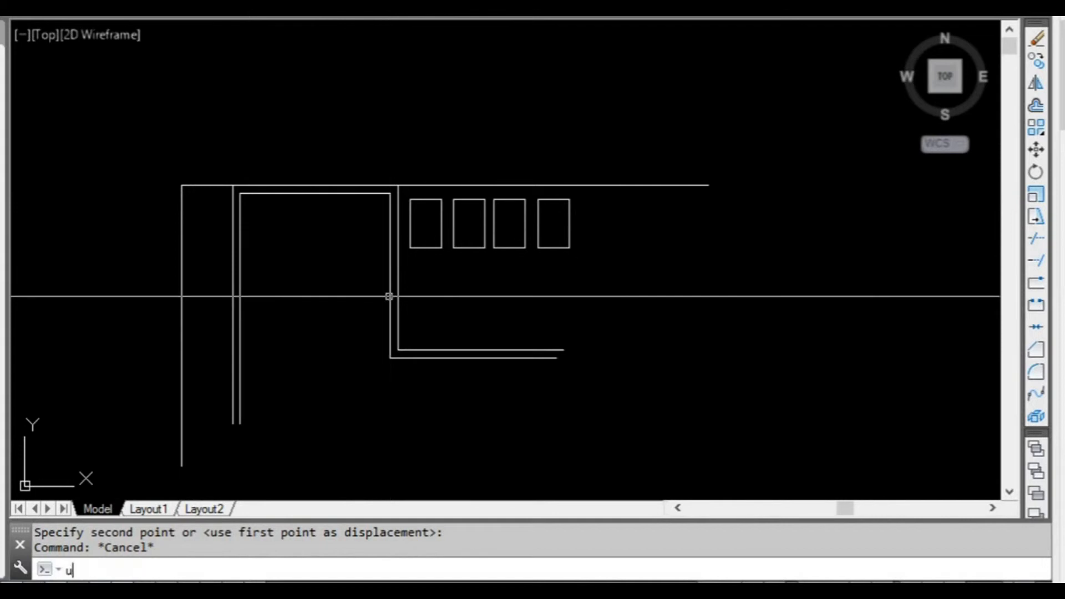
pyautogui.press('Return')
pyautogui.write('u')
pyautogui.press('Return')
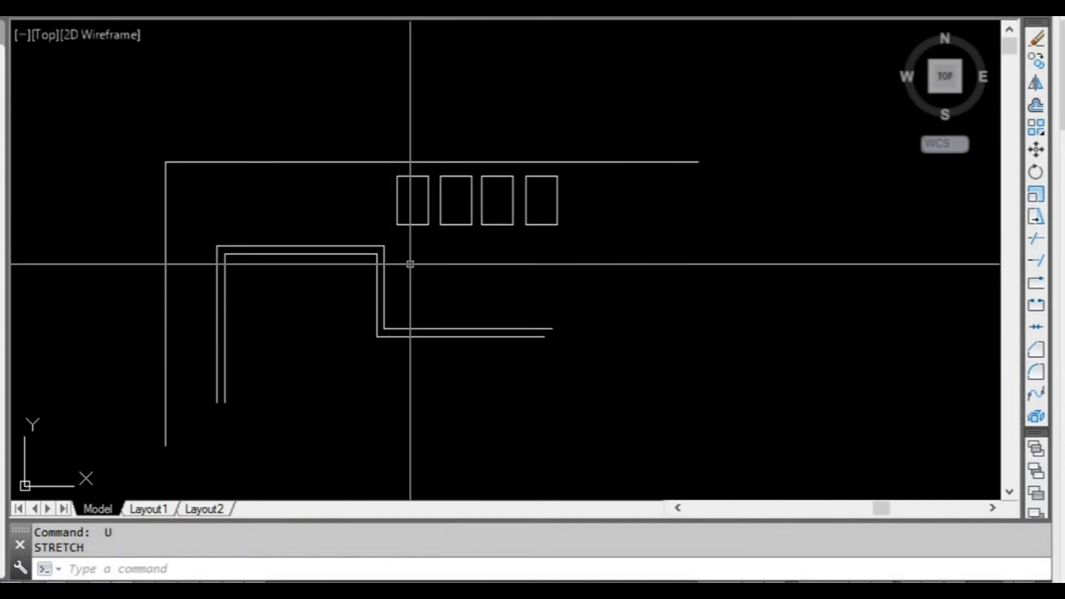
pyautogui.press('Escape')
# Stretch the outline's right vertical line pair 2000 units horizontally to the right from its outer upper corner with Ortho on.
pyautogui.scroll(2, 374, 347)
pyautogui.moveTo(373, 347); pyautogui.dragTo(364, 369, button='middle')
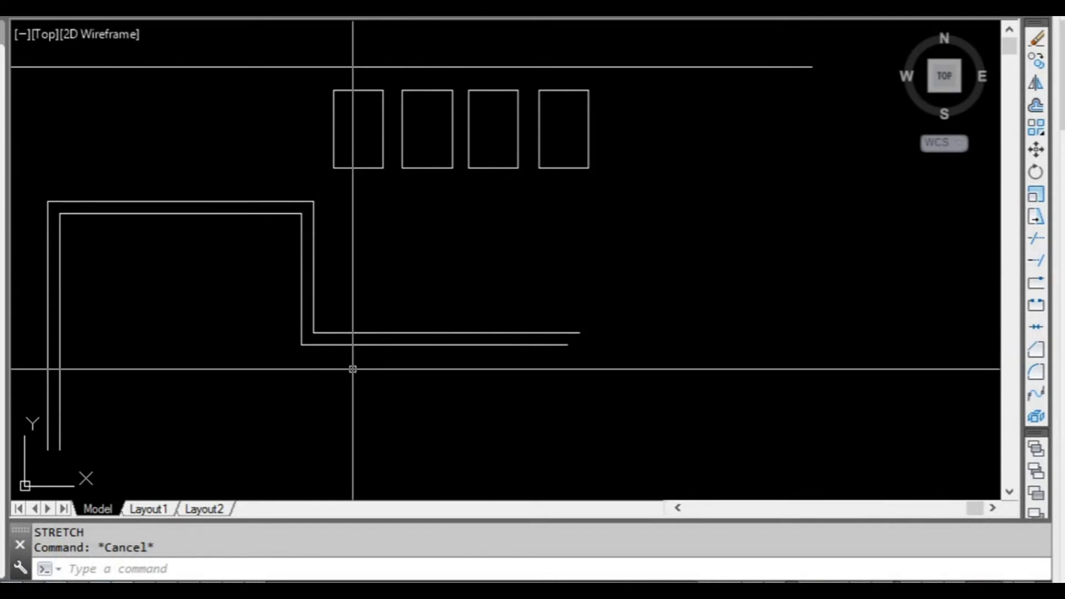
pyautogui.write('s')
pyautogui.press('Return')
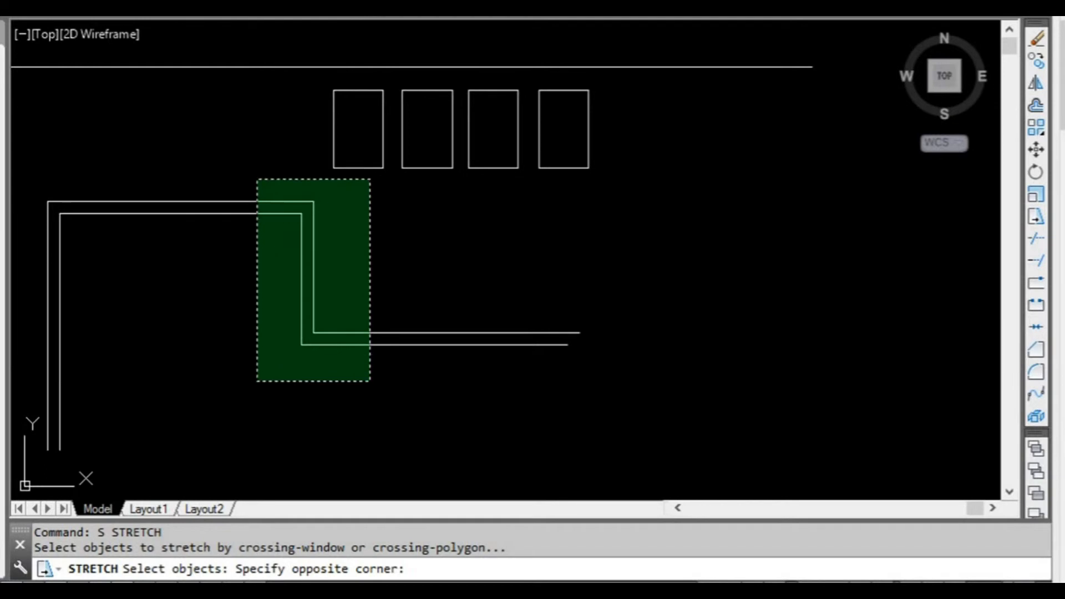
pyautogui.click(257, 179)
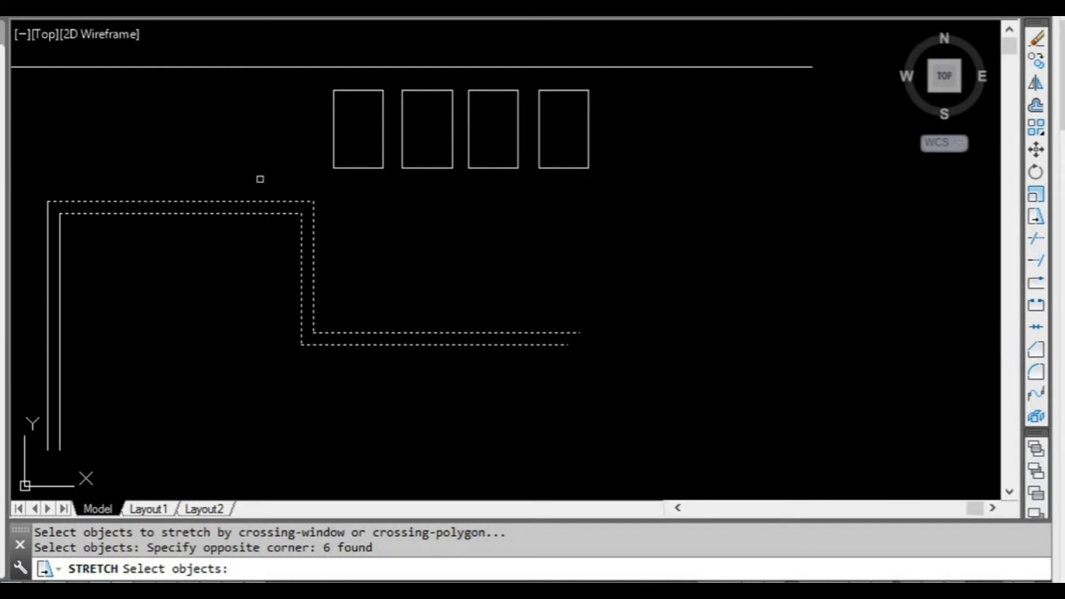
pyautogui.press('Return')
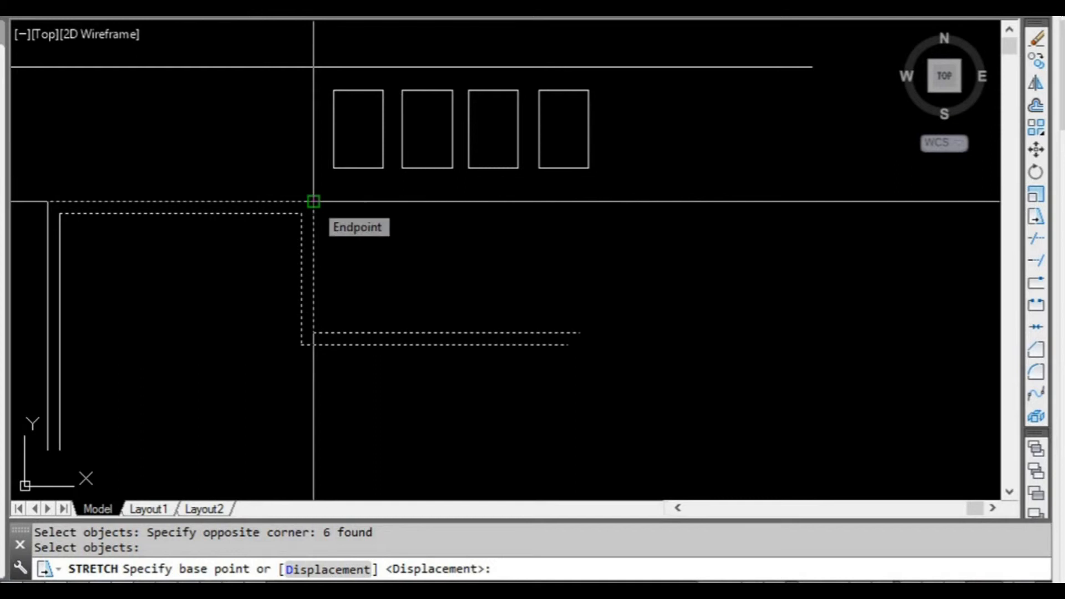
pyautogui.click(314, 202)
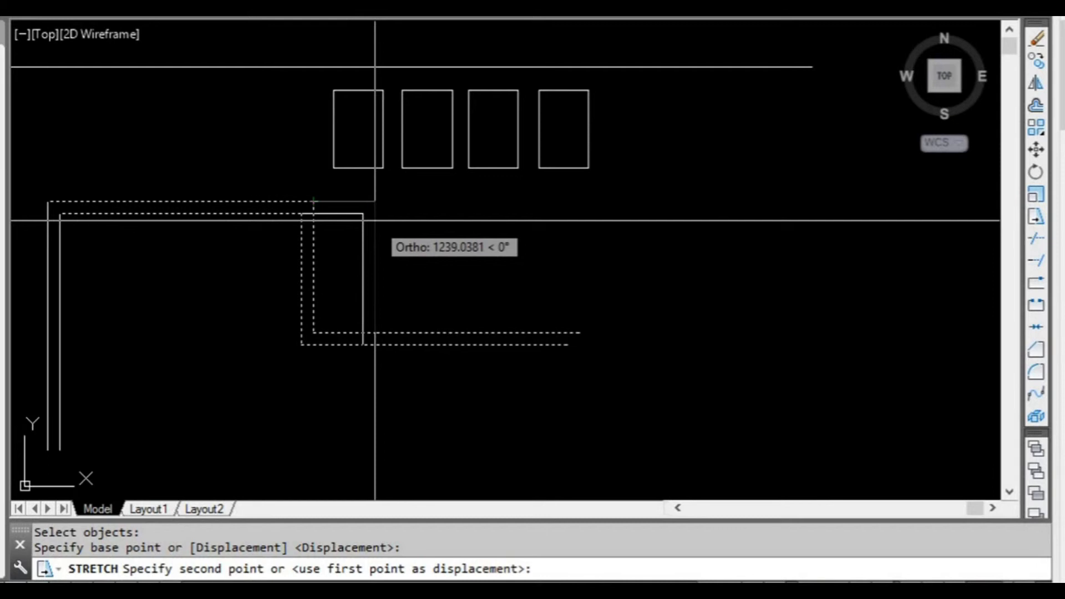
pyautogui.write('2000')
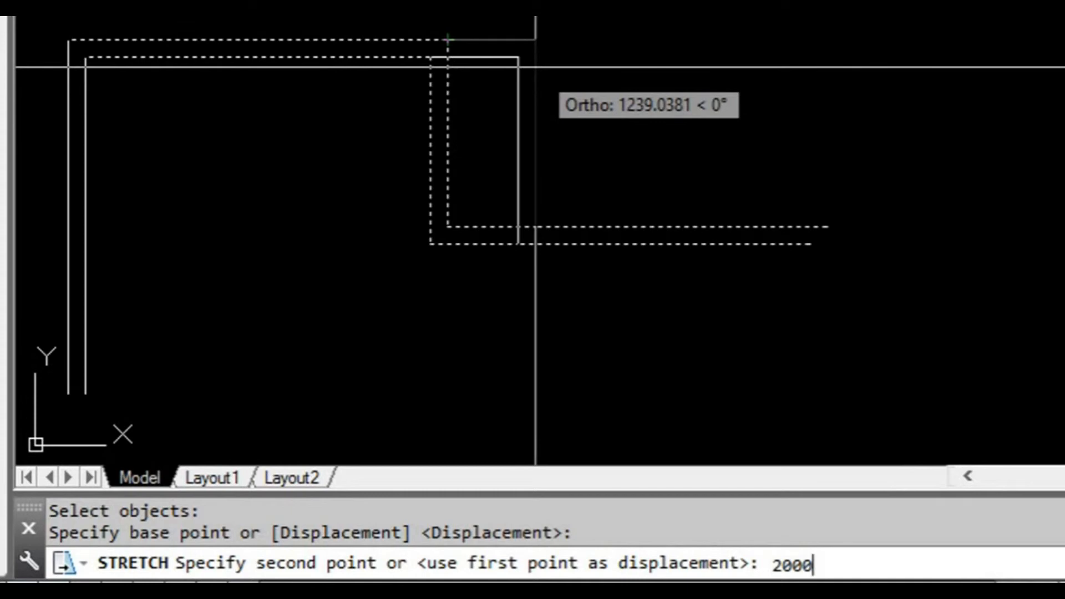
pyautogui.press('Return')
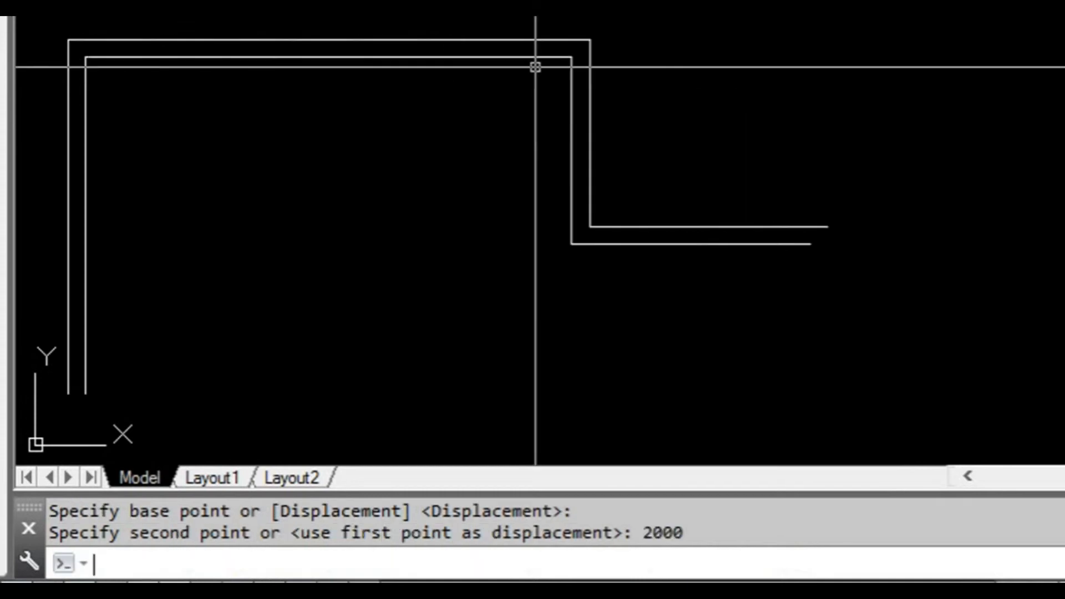
# Try grip-stretching only the outline's outer upper-left corner vertically by about 1620 units, and undo the grip edit.
pyautogui.scroll(-2, 571, 159)
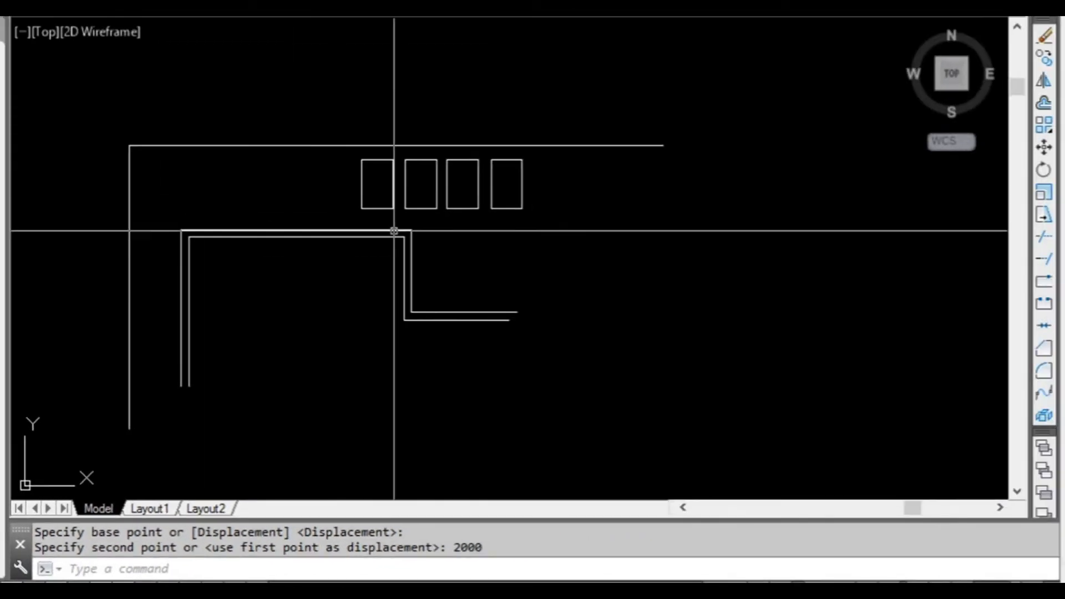
pyautogui.moveTo(333, 278); pyautogui.dragTo(352, 288, button='middle')
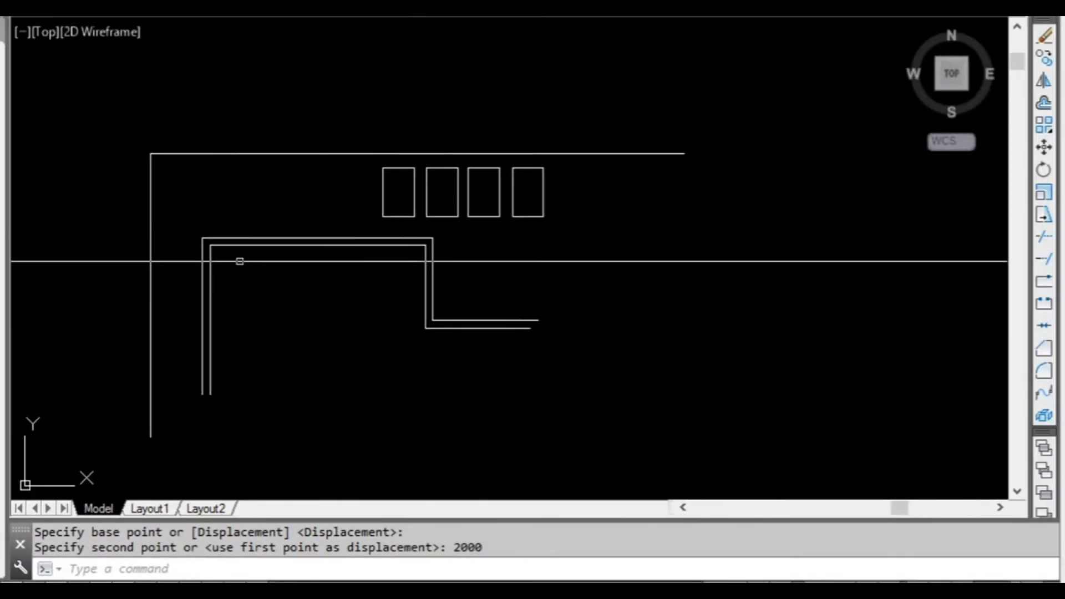
pyautogui.scroll(2, 241, 265)
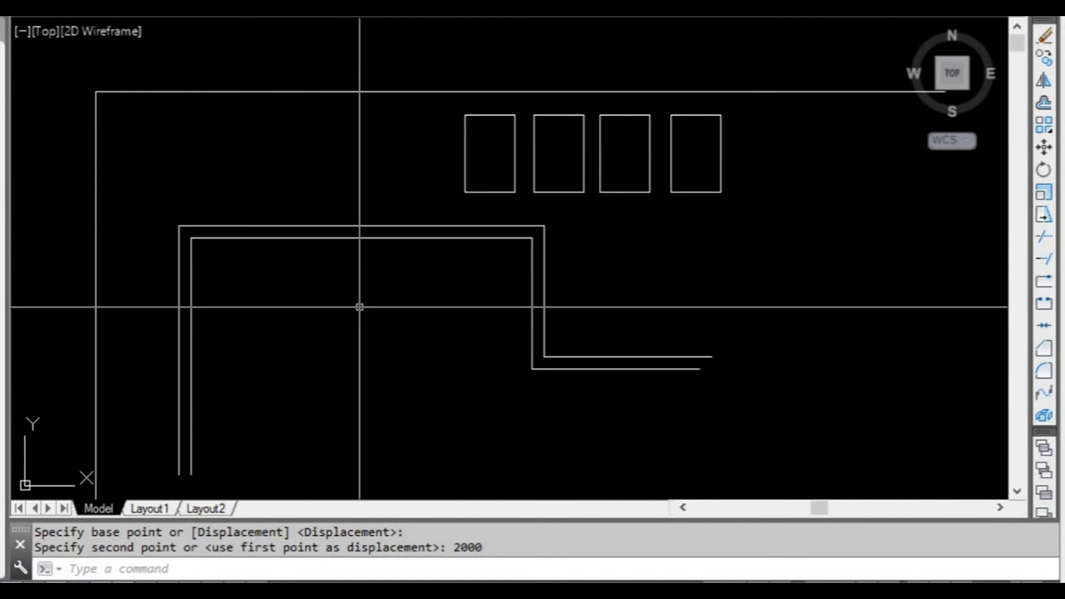
pyautogui.moveTo(314, 294); pyautogui.dragTo(159, 196)
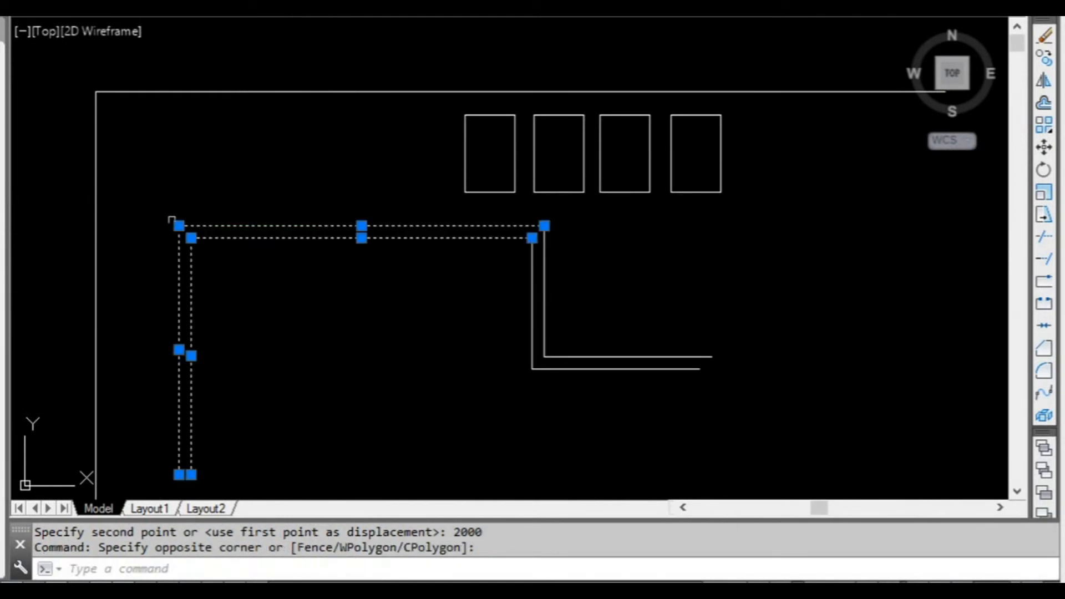
pyautogui.scroll(2, 153, 217)
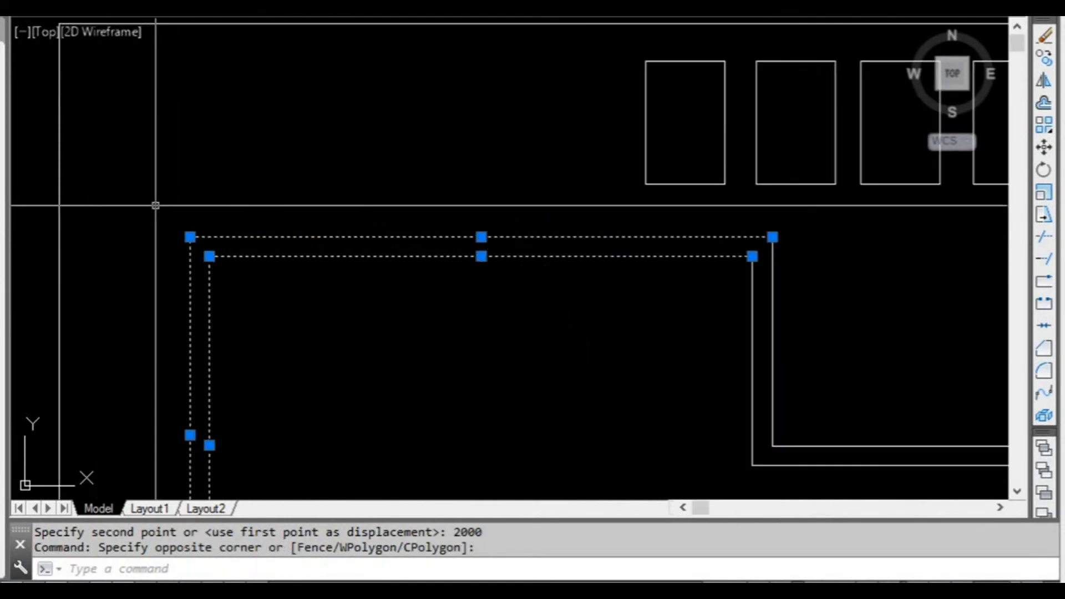
pyautogui.click(190, 236)
pyautogui.scroll(-2, 269, 178)
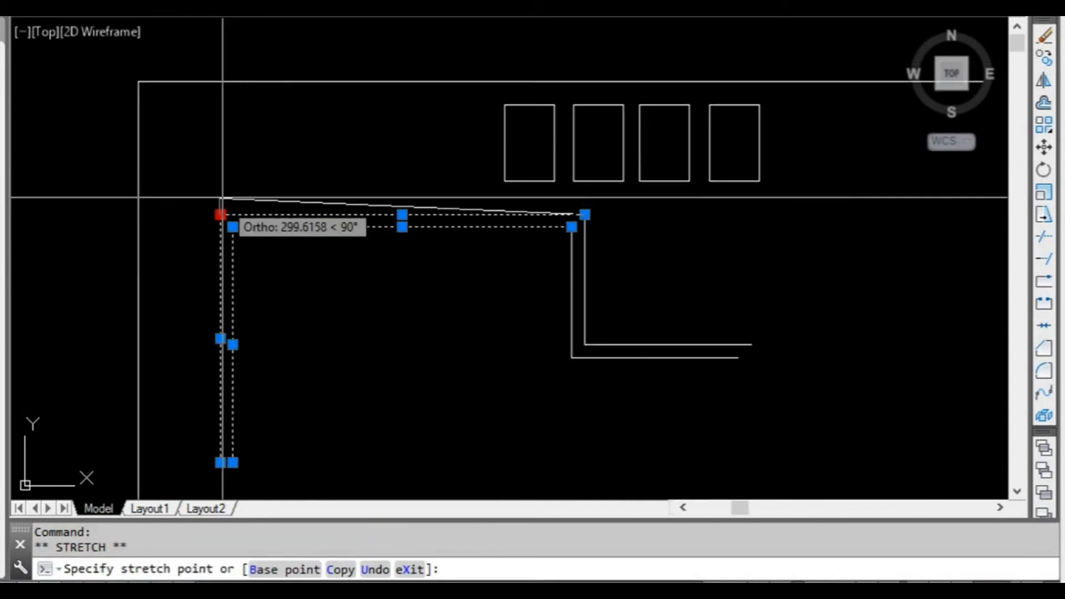
pyautogui.scroll(-2, 221, 202)
pyautogui.scroll(4, 220, 200)
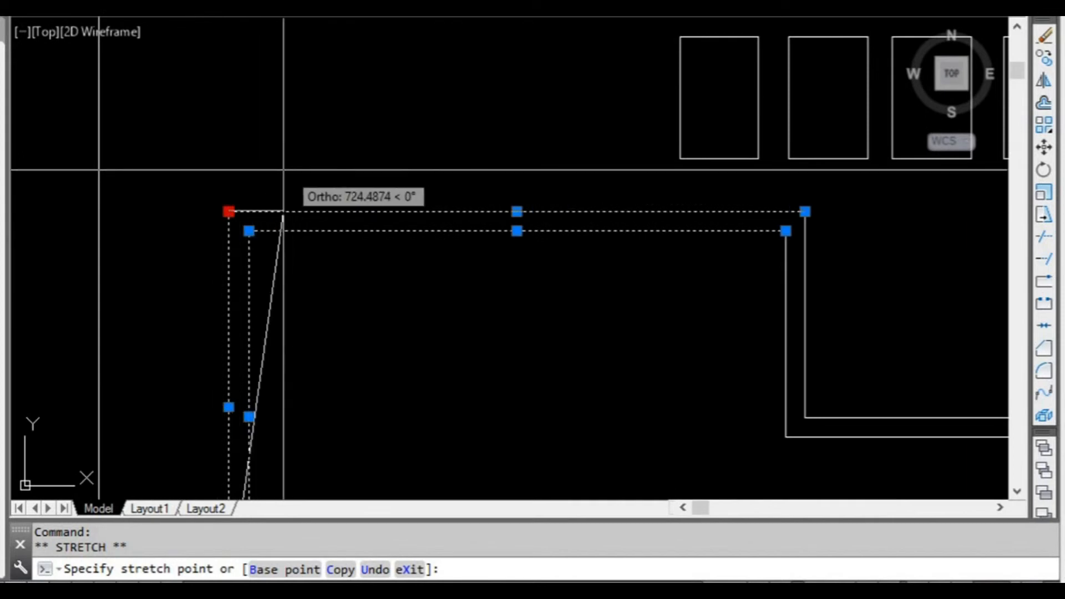
pyautogui.scroll(-2, 223, 167)
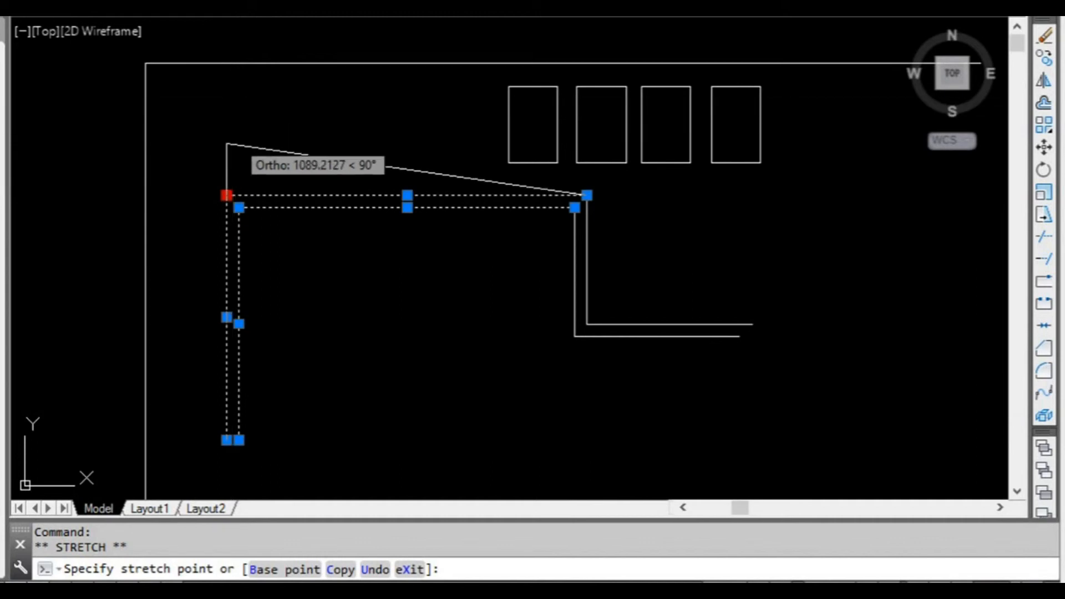
pyautogui.scroll(2, 238, 166)
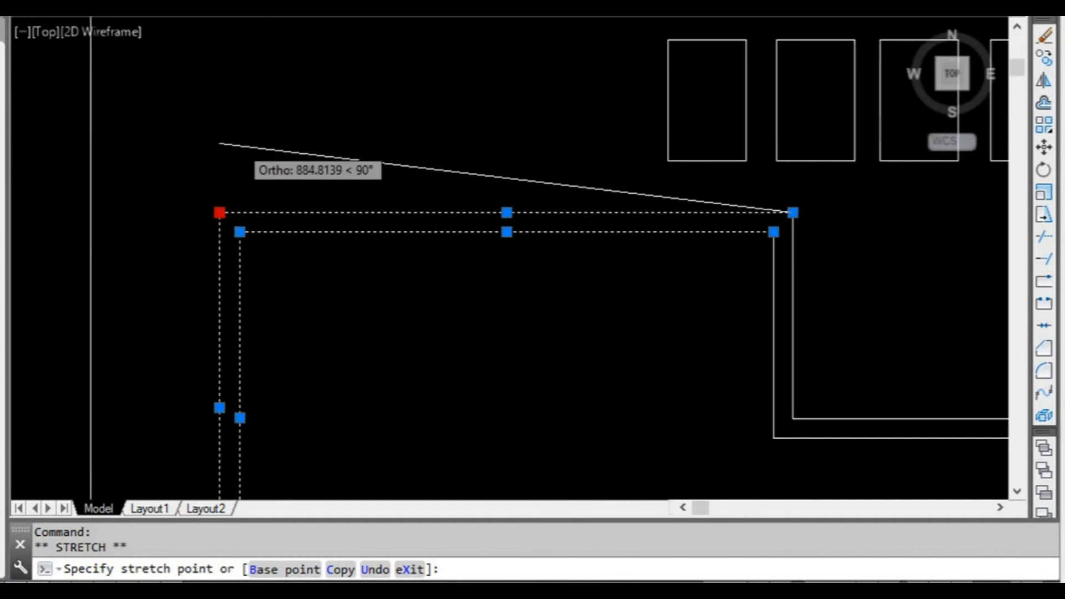
pyautogui.scroll(-2, 237, 144)
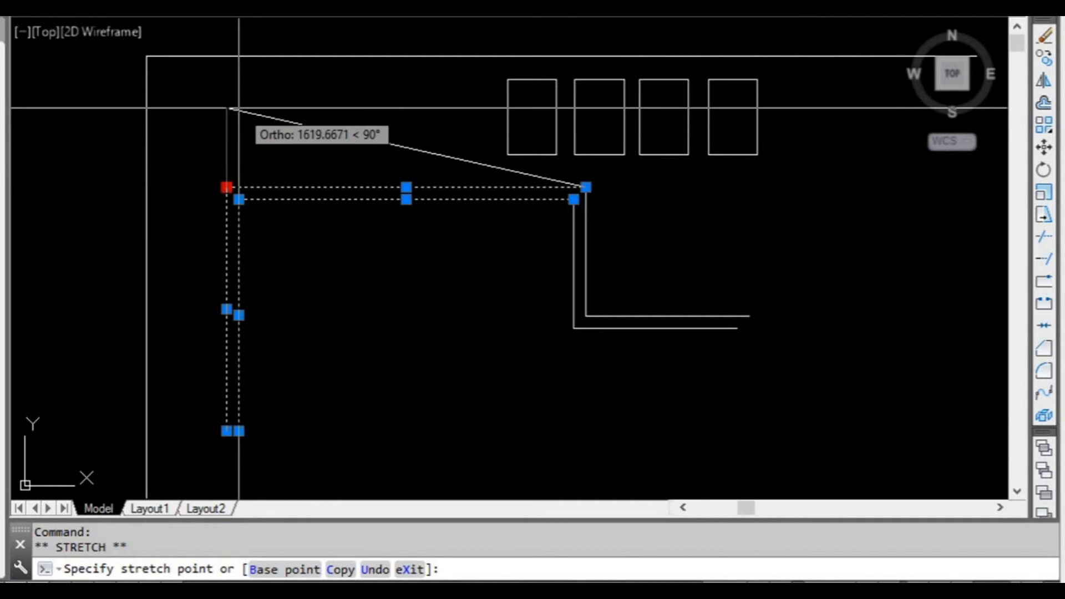
pyautogui.click(239, 108)
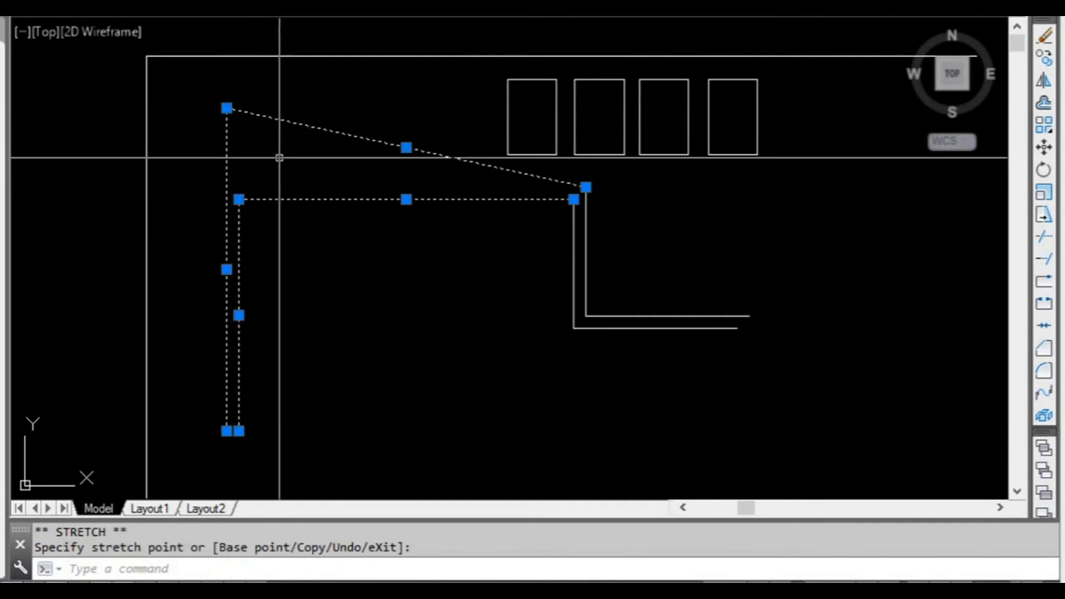
pyautogui.write('u')
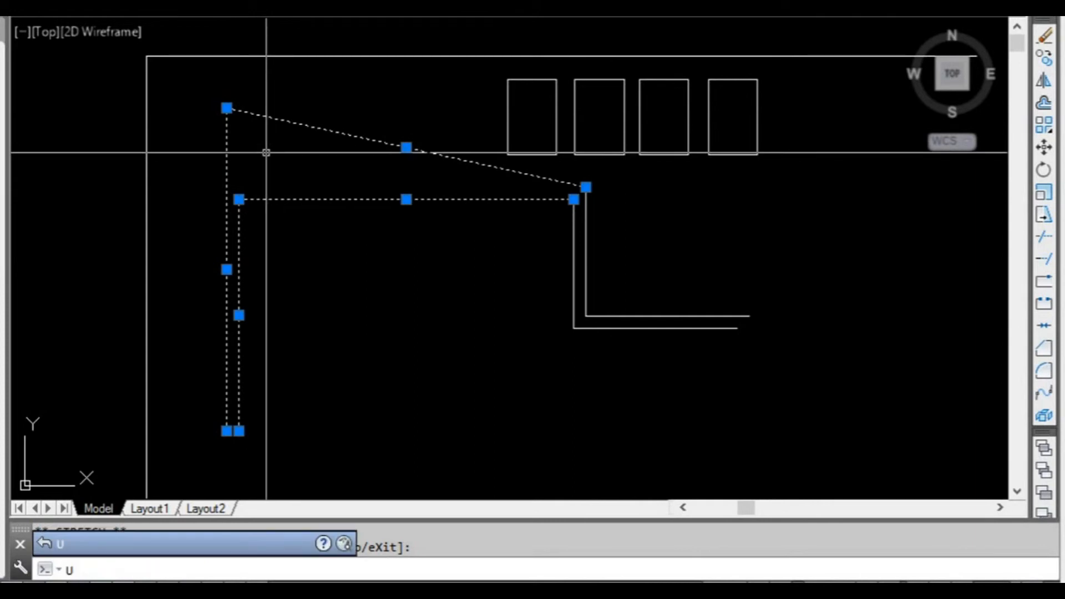
pyautogui.press('Return')
# Select the outline's top and both vertical line pairs and stretch both outer upper corners and the inner left corner upward together using multiple grips.
pyautogui.scroll(2, 267, 159)
pyautogui.click(352, 309)
pyautogui.click(269, 180)
pyautogui.scroll(-2, 268, 181)
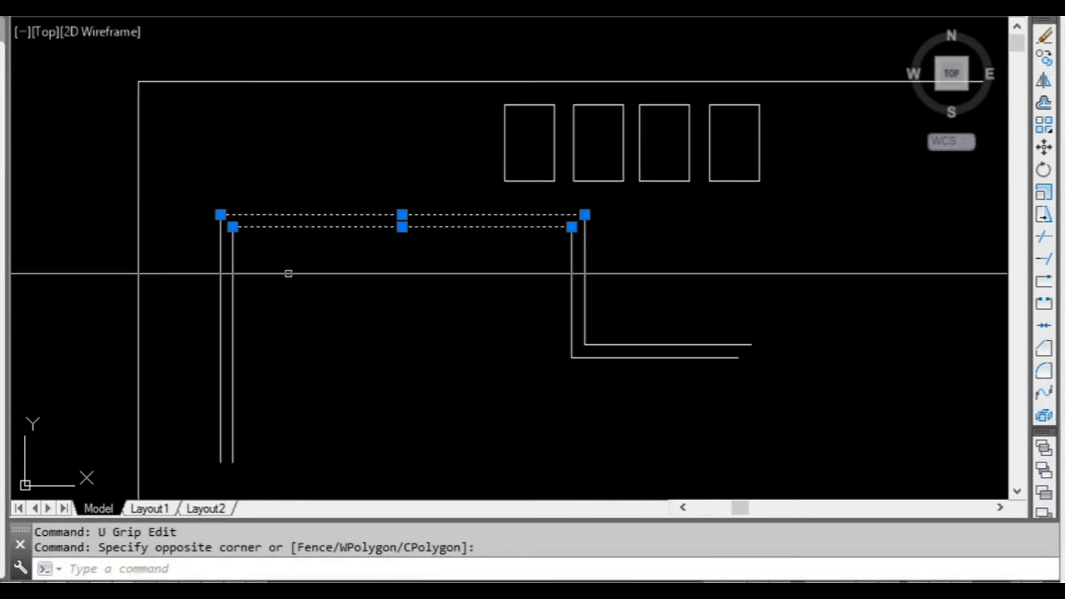
pyautogui.click(289, 274)
pyautogui.click(159, 249)
pyautogui.click(652, 279)
pyautogui.click(494, 263)
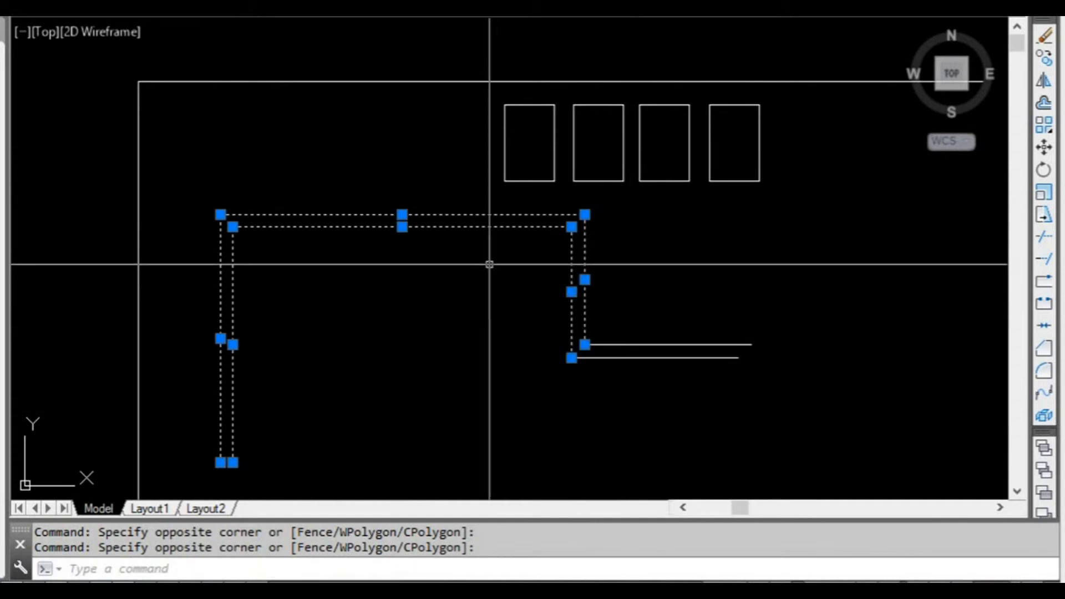
pyautogui.moveTo(444, 261); pyautogui.dragTo(404, 259, button='middle')
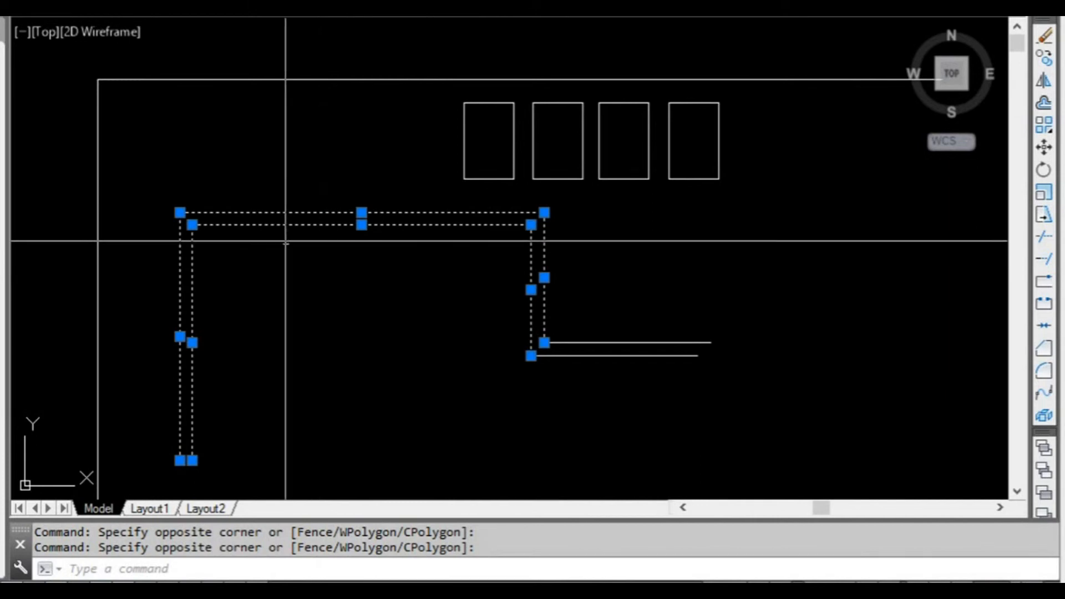
pyautogui.click(179, 212)
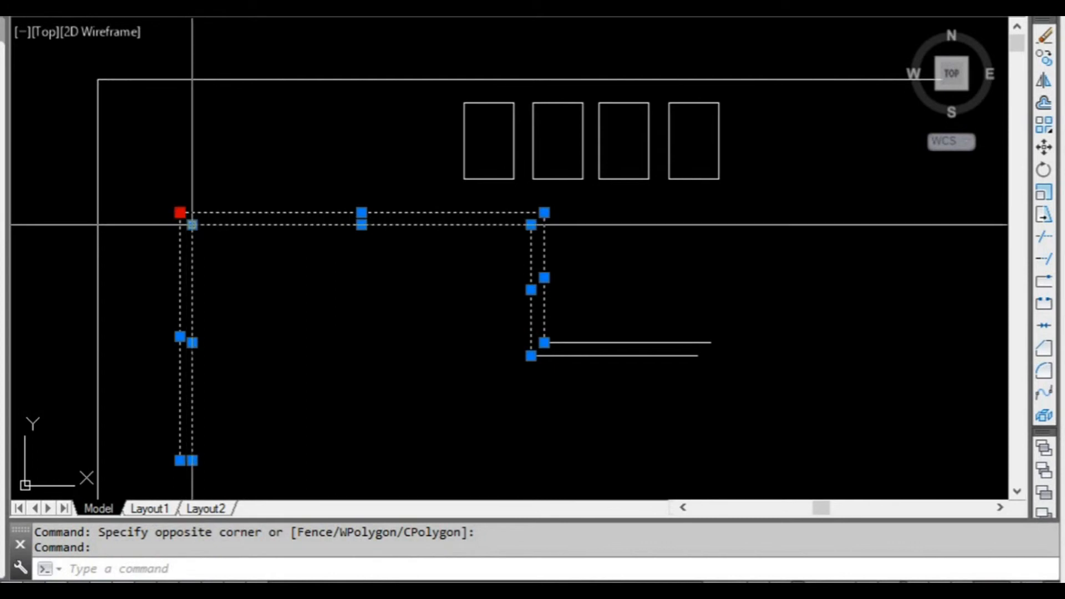
pyautogui.keyDown('shift'); pyautogui.click(192, 225); pyautogui.keyUp('shift')
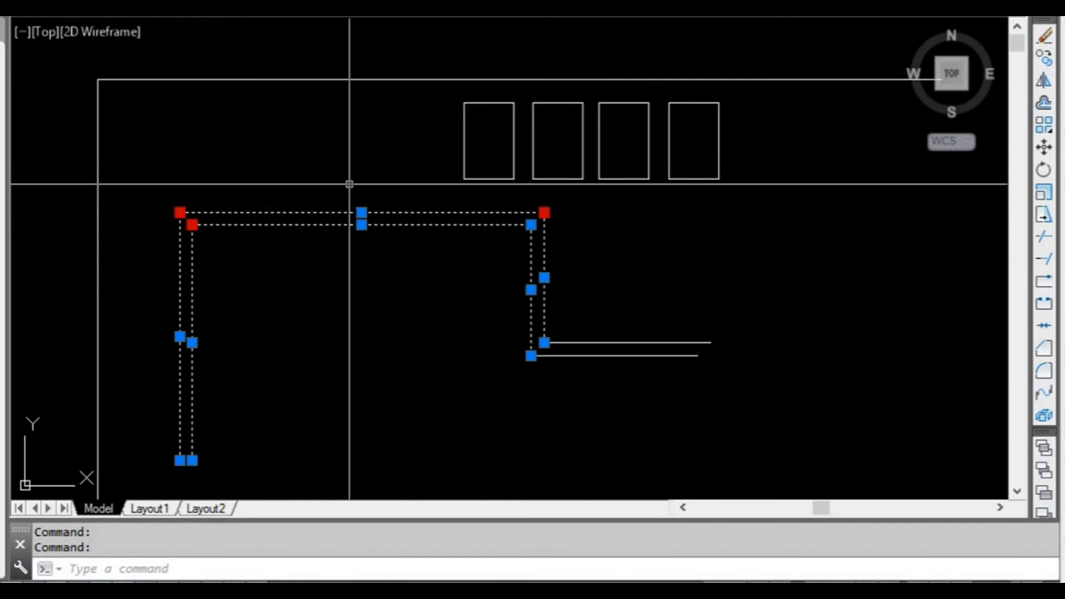
pyautogui.click(180, 213)
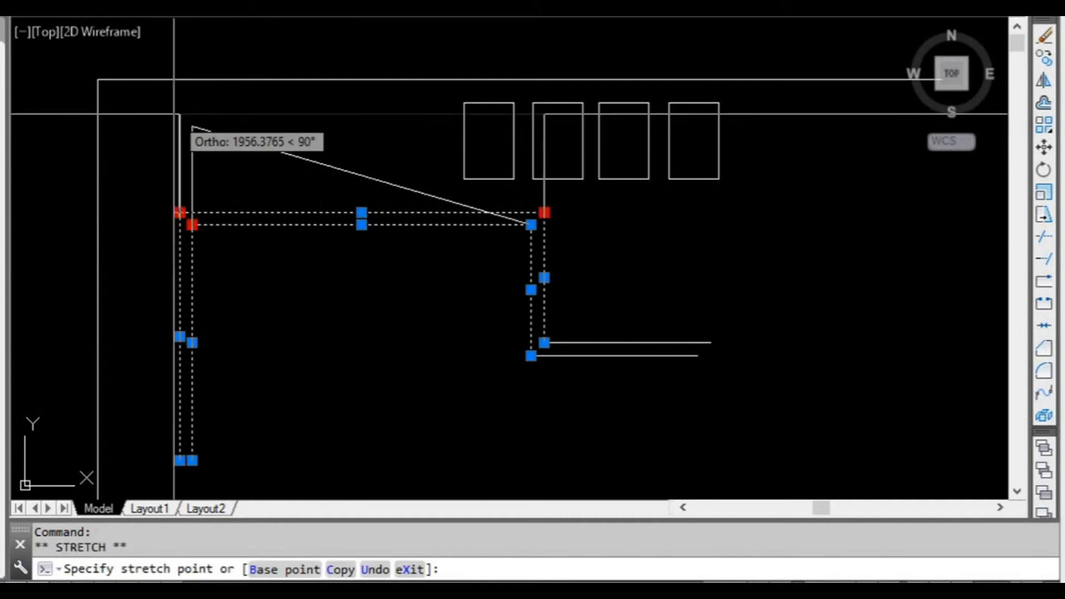
pyautogui.click(179, 123)
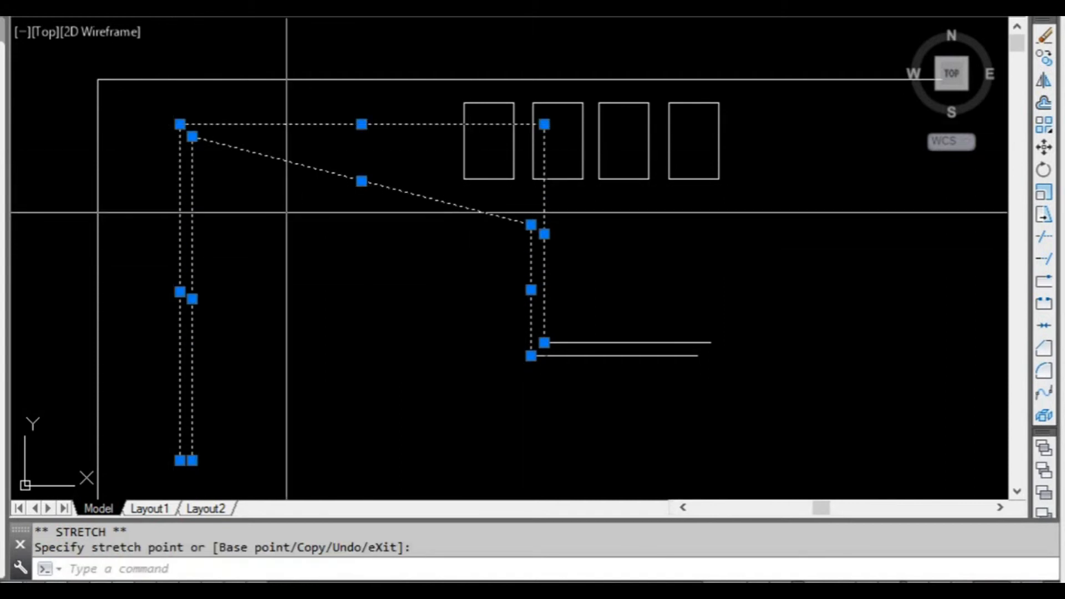
pyautogui.scroll(-2, 397, 200)
pyautogui.scroll(3, 371, 190)
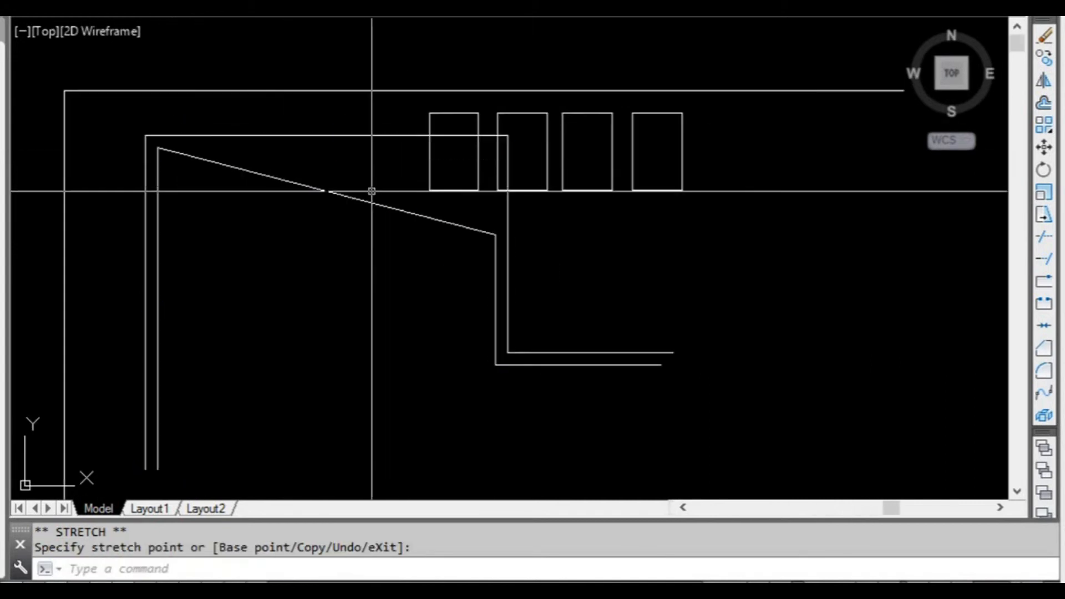
# Undo the multiple-grip stretch of the outline's upper corners and cancel the stray selection window.
pyautogui.press('Escape')
pyautogui.press('Escape')
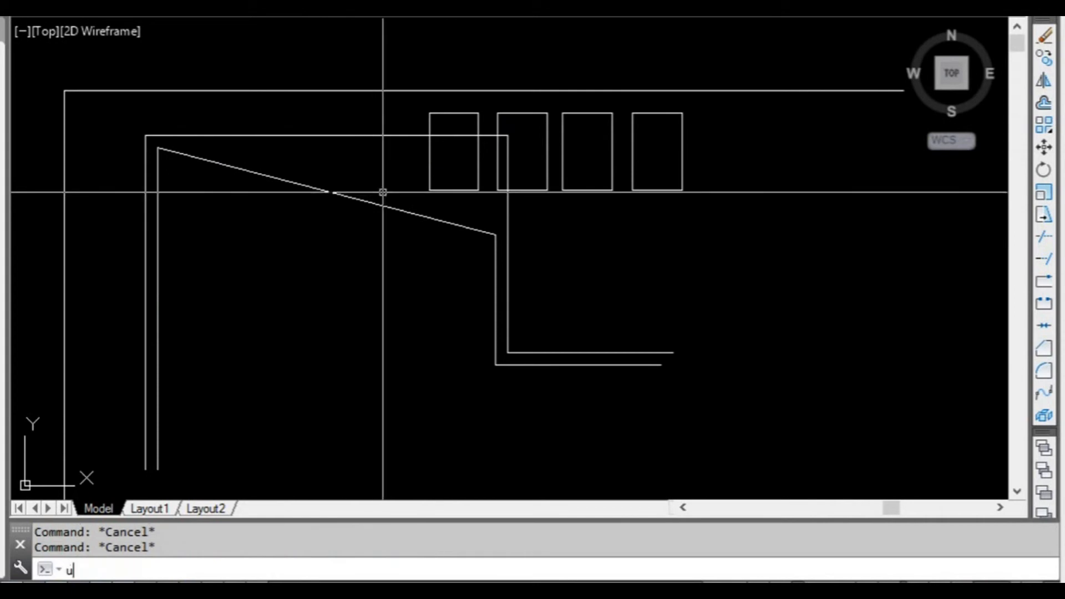
pyautogui.write('u')
pyautogui.press('Return')
pyautogui.press('Return')
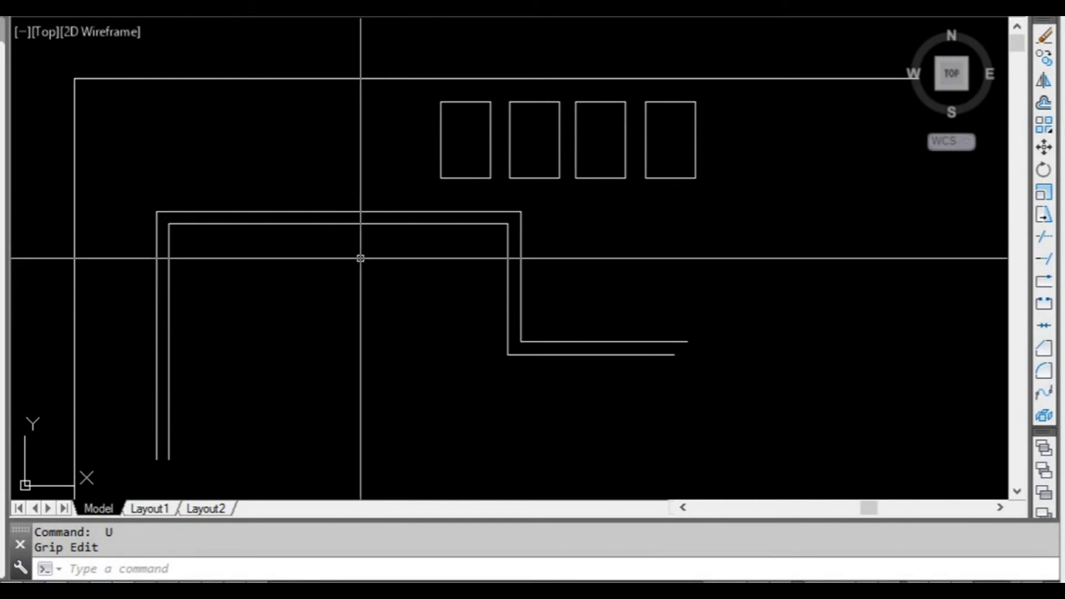
pyautogui.click(599, 276)
pyautogui.press('Escape')
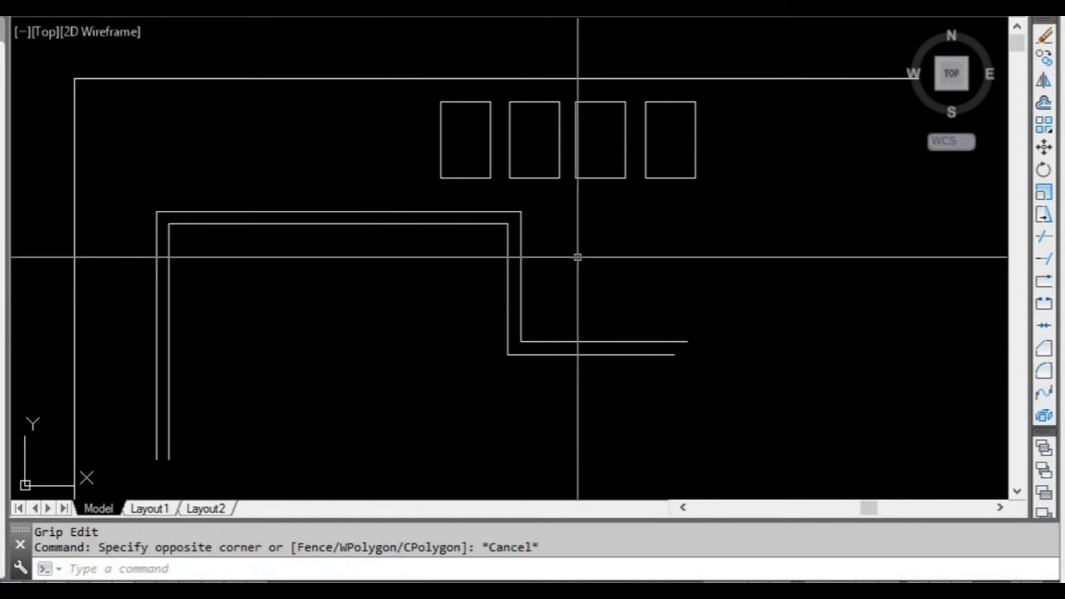
pyautogui.press('Escape')
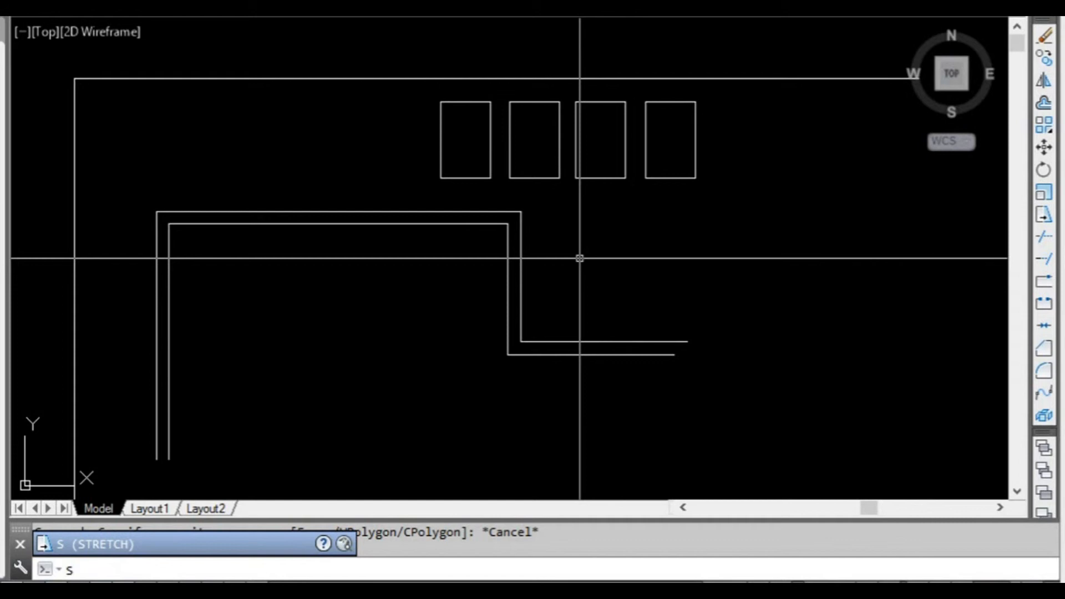
# Stretch the outline's top and left vertical line pairs straight up from the outer upper-left corner, with the right vertical pair removed from the selection.
pyautogui.write('s')
pyautogui.press('Return')
pyautogui.click(587, 275)
pyautogui.click(149, 192)
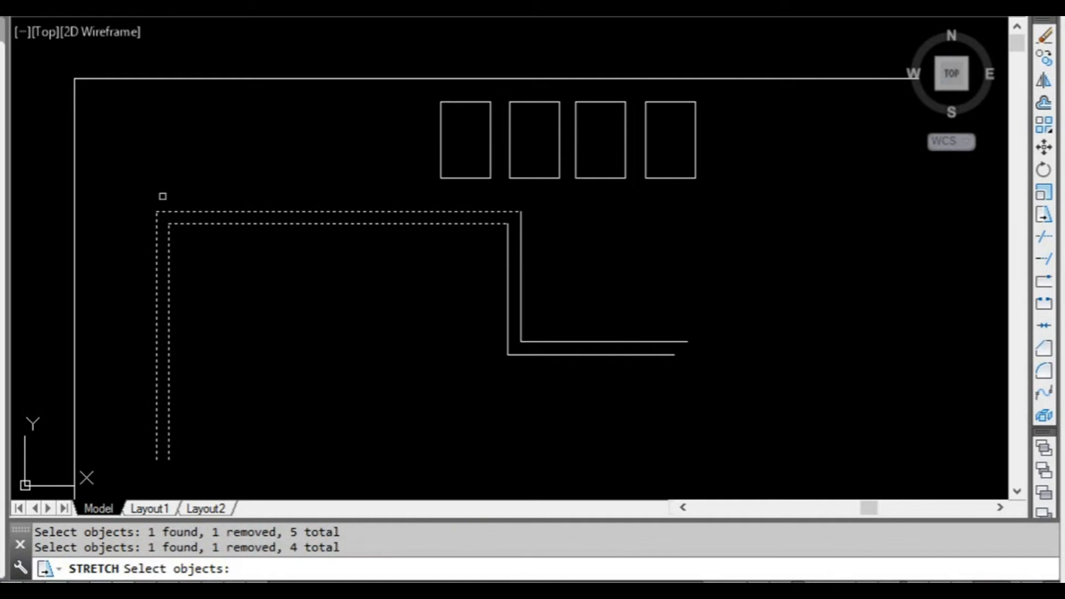
pyautogui.press('Return')
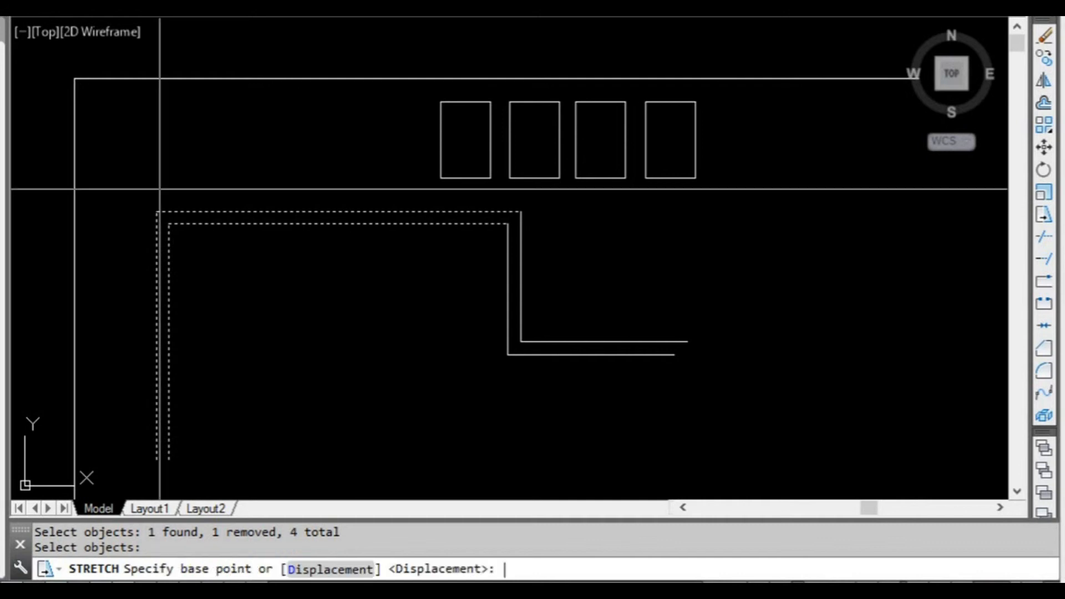
pyautogui.click(157, 212)
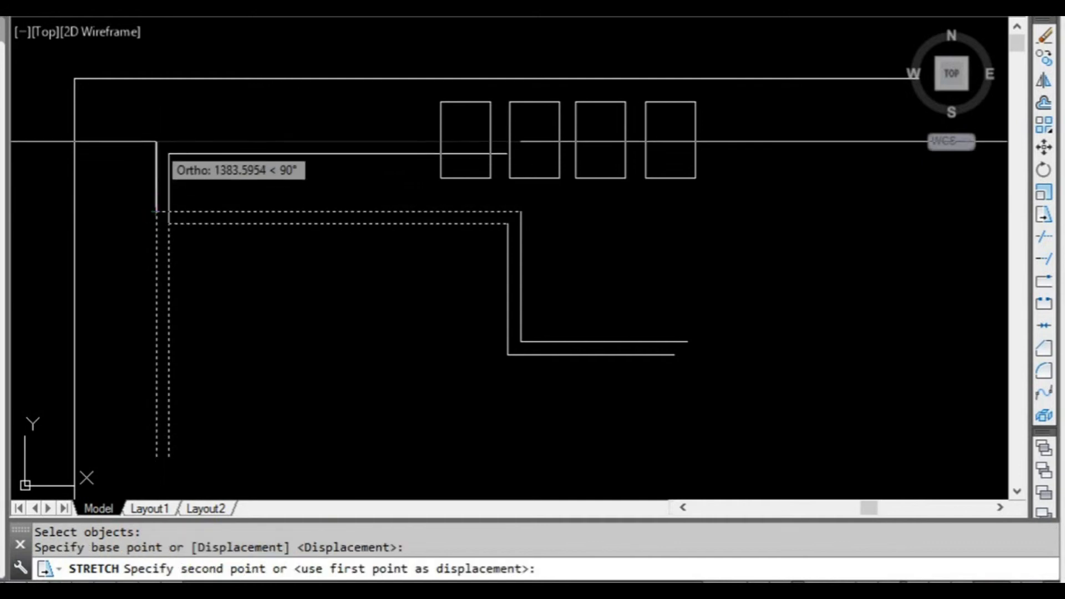
pyautogui.click(157, 129)
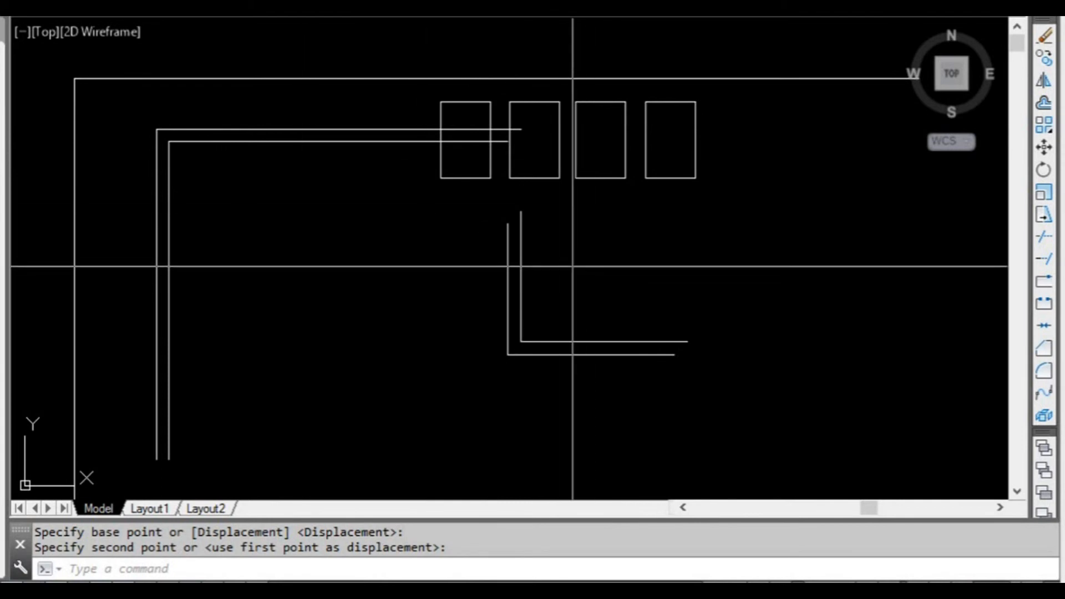
pyautogui.press('Escape')
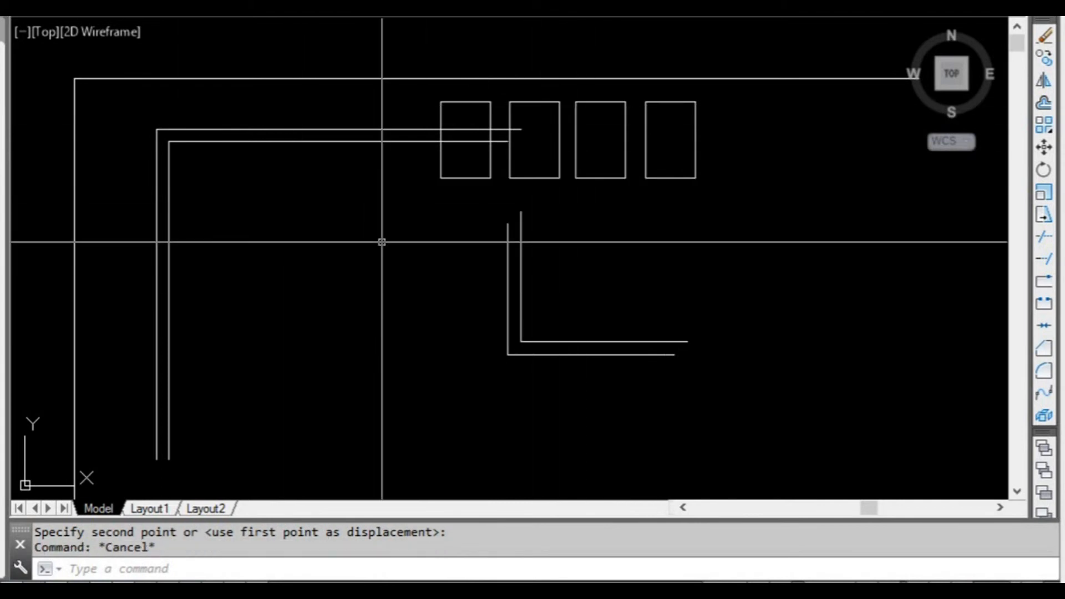
# Select the three upper horizontal lines with a crossing window, remove the outline's outer top line from the selection, and add it back.
pyautogui.scroll(-2, 469, 266)
pyautogui.moveTo(384, 245)
pyautogui.mouseDown(button='middle')
pyautogui.moveTo(427, 267)
pyautogui.moveTo(406, 260)
pyautogui.mouseUp(button='middle')
pyautogui.scroll(2, 407, 261)
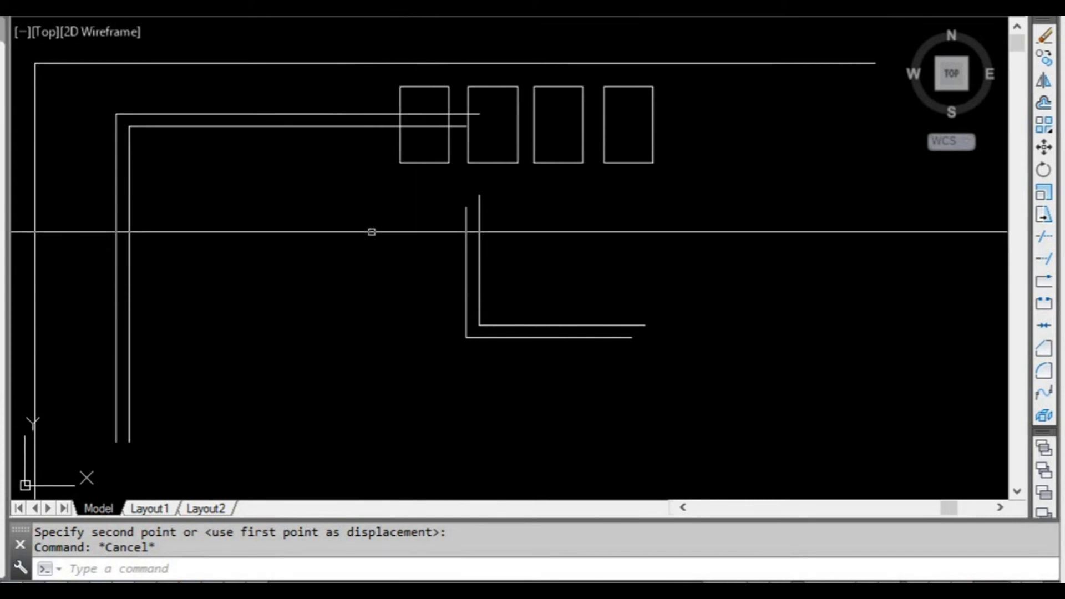
pyautogui.scroll(-2, 355, 229)
pyautogui.moveTo(302, 224); pyautogui.dragTo(337, 261, button='middle')
pyautogui.scroll(2, 311, 221)
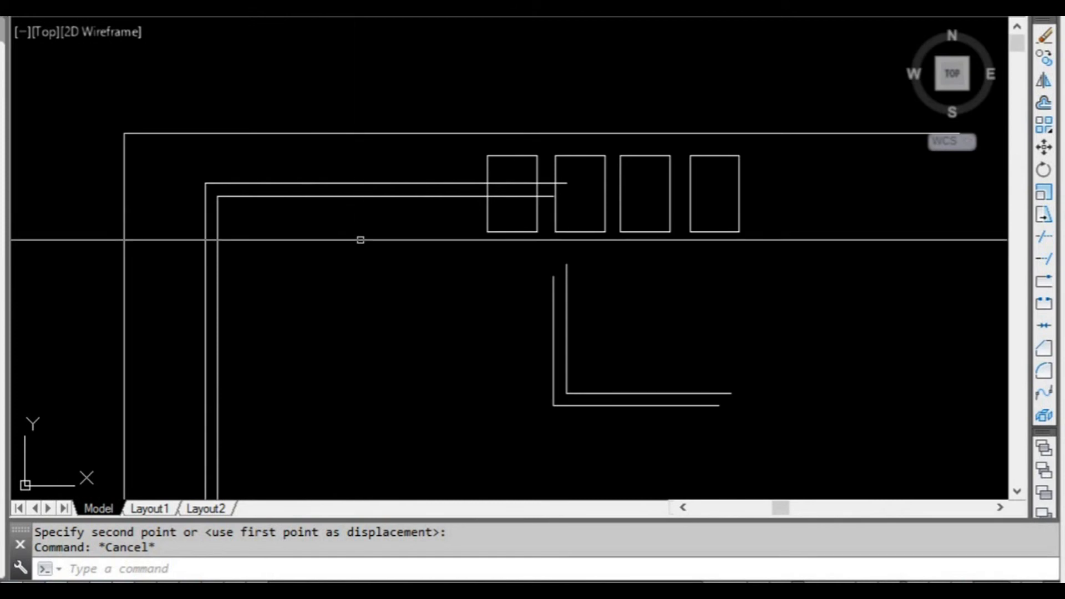
pyautogui.click(363, 241)
pyautogui.click(313, 115)
pyautogui.moveTo(321, 174); pyautogui.dragTo(309, 197, button='middle')
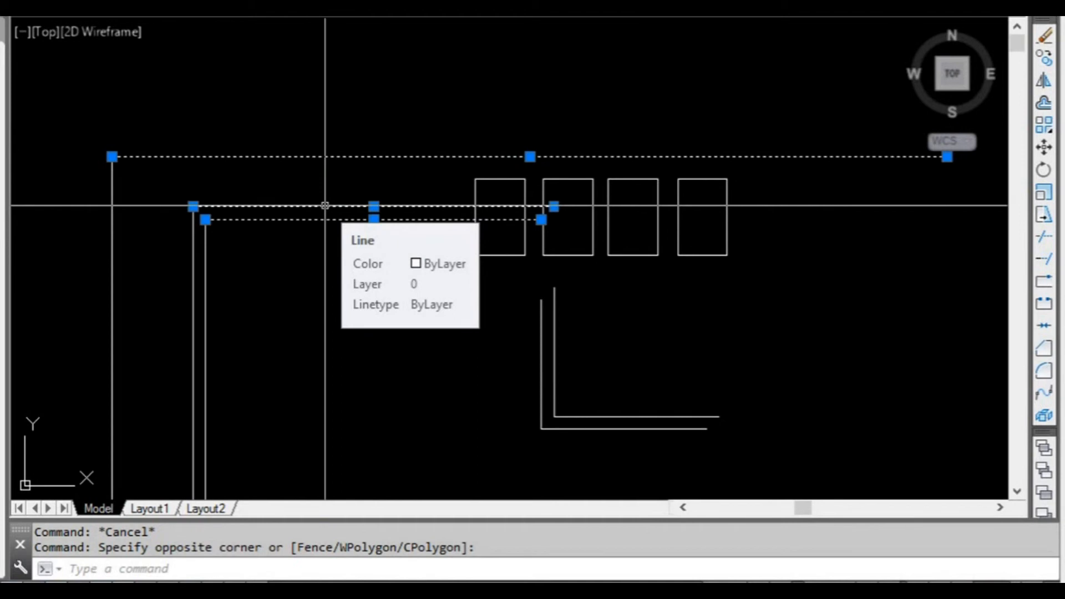
pyautogui.keyDown('shift'); pyautogui.click(325, 206); pyautogui.keyUp('shift')
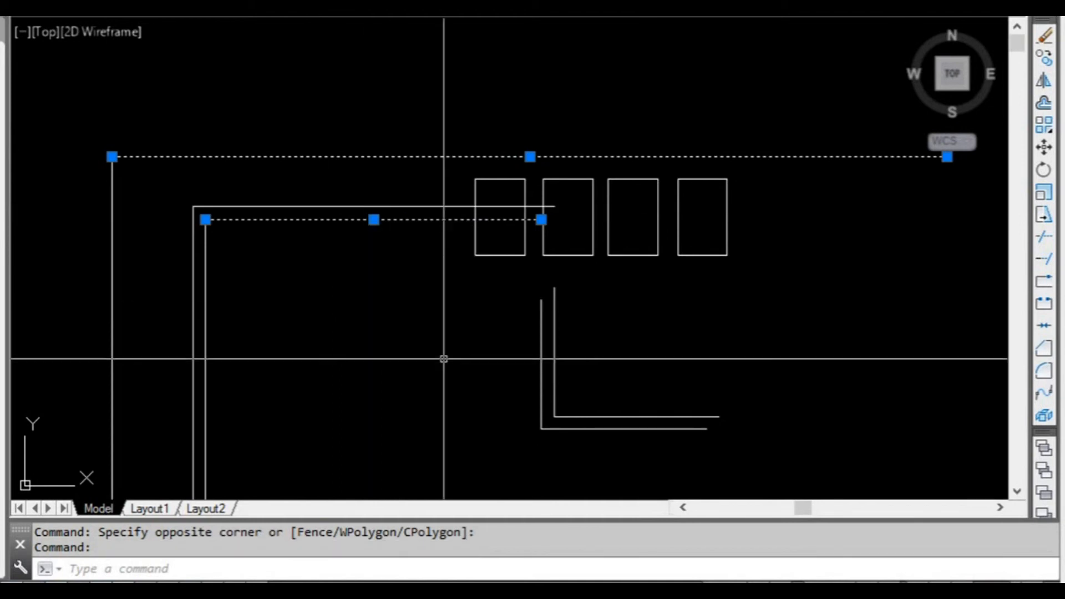
pyautogui.click(325, 207)
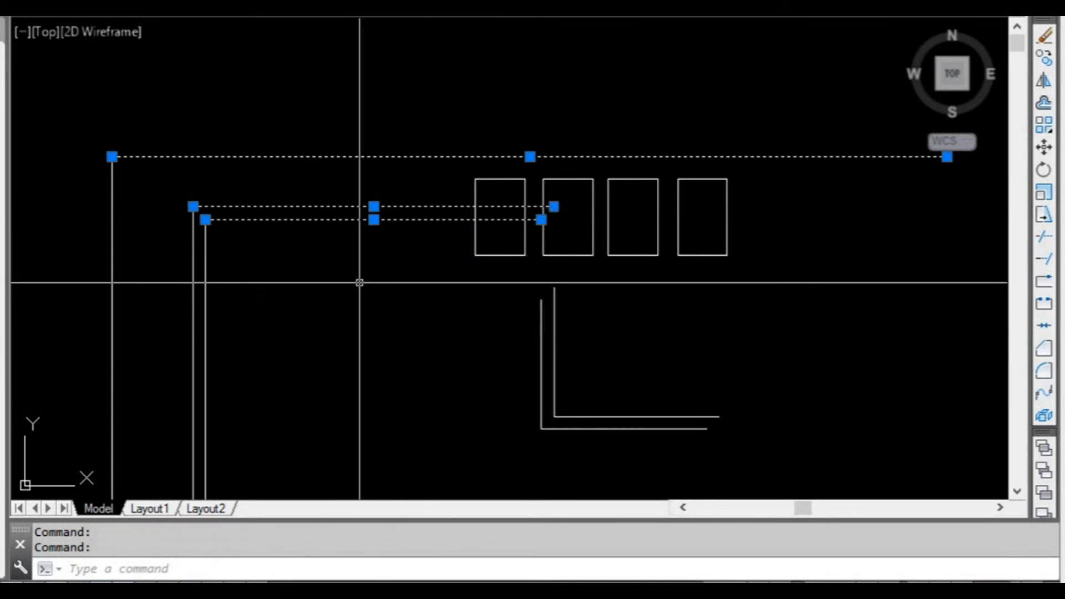
pyautogui.scroll(-3, 409, 316)
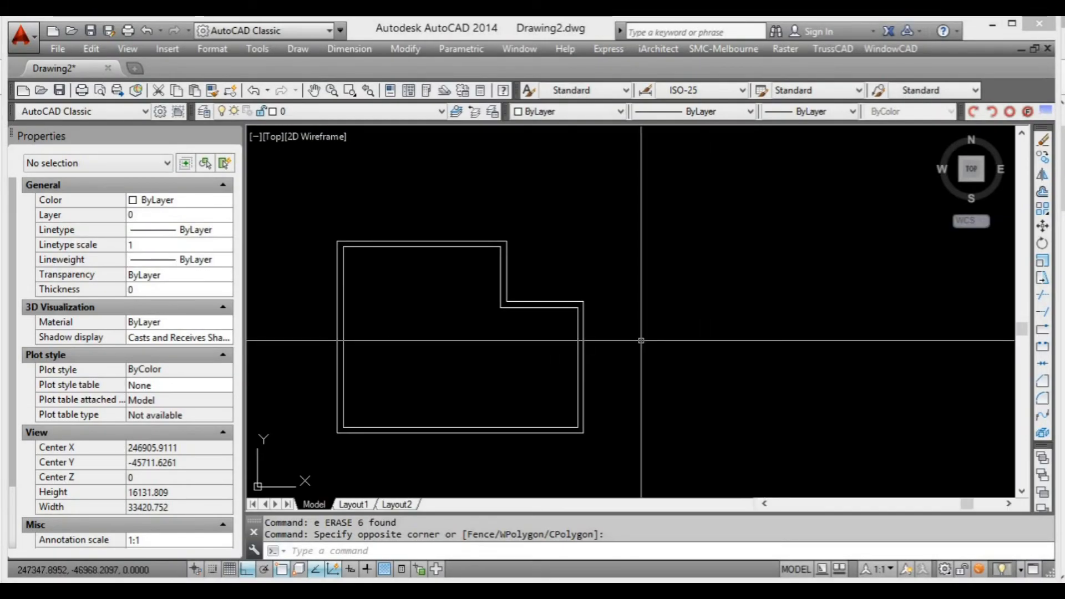
pyautogui.moveTo(642, 344); pyautogui.dragTo(640, 333, button='middle')
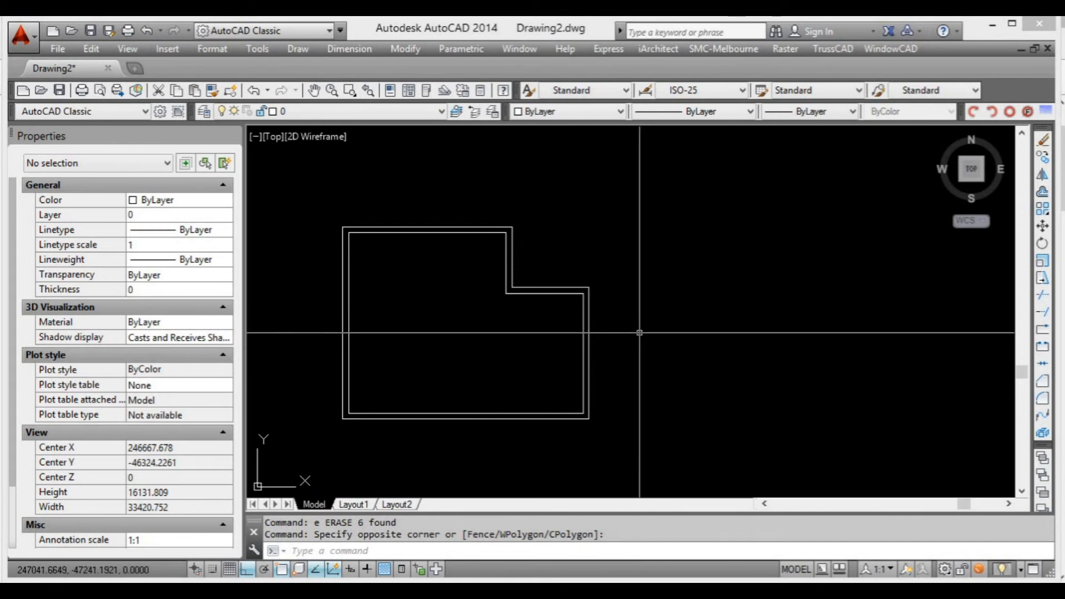
pyautogui.scroll(-2, 640, 331)
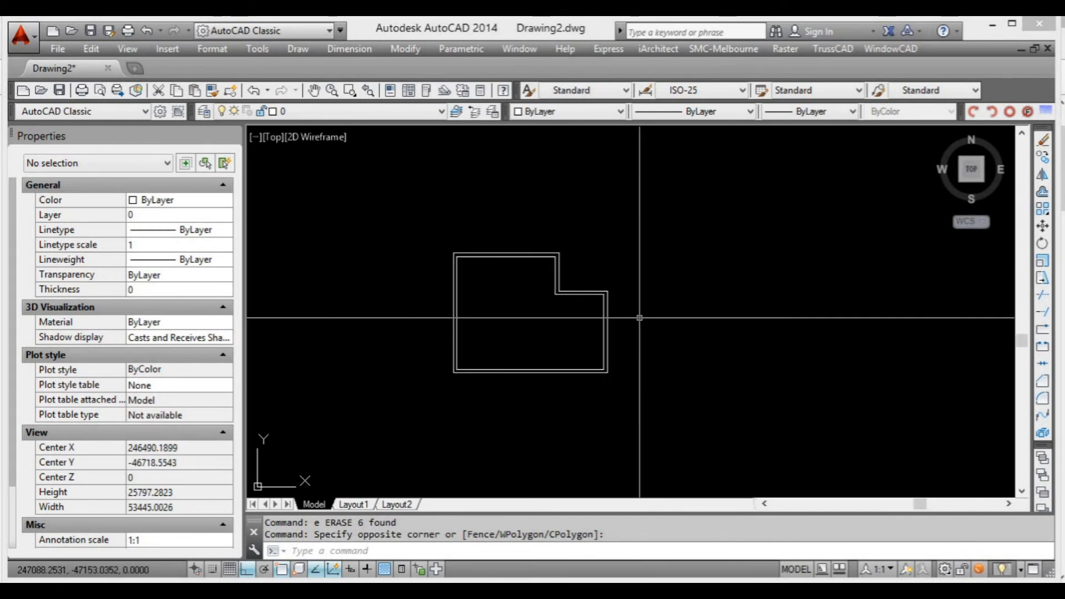
pyautogui.scroll(2, 631, 313)
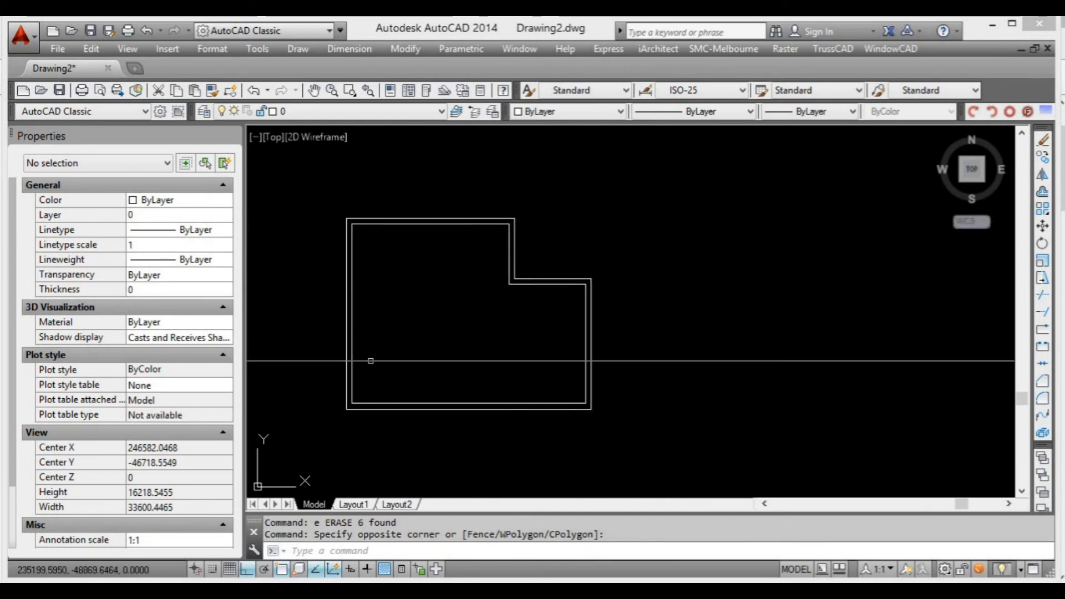
pyautogui.moveTo(625, 371); pyautogui.dragTo(598, 357, button='middle')
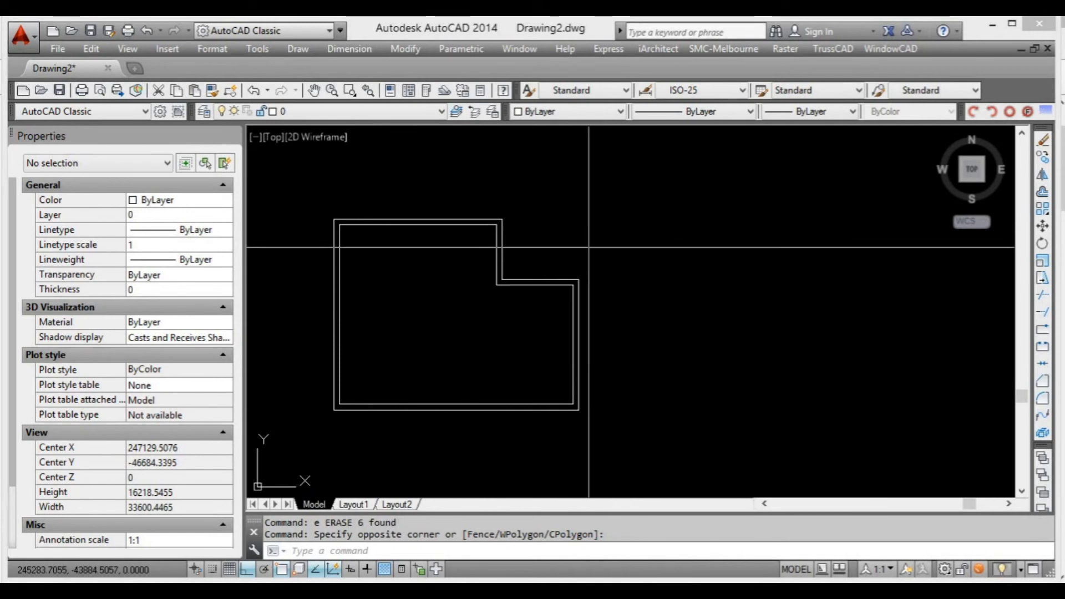
pyautogui.scroll(-2, 599, 303)
pyautogui.moveTo(631, 328); pyautogui.dragTo(557, 319, button='middle')
pyautogui.scroll(2, 555, 311)
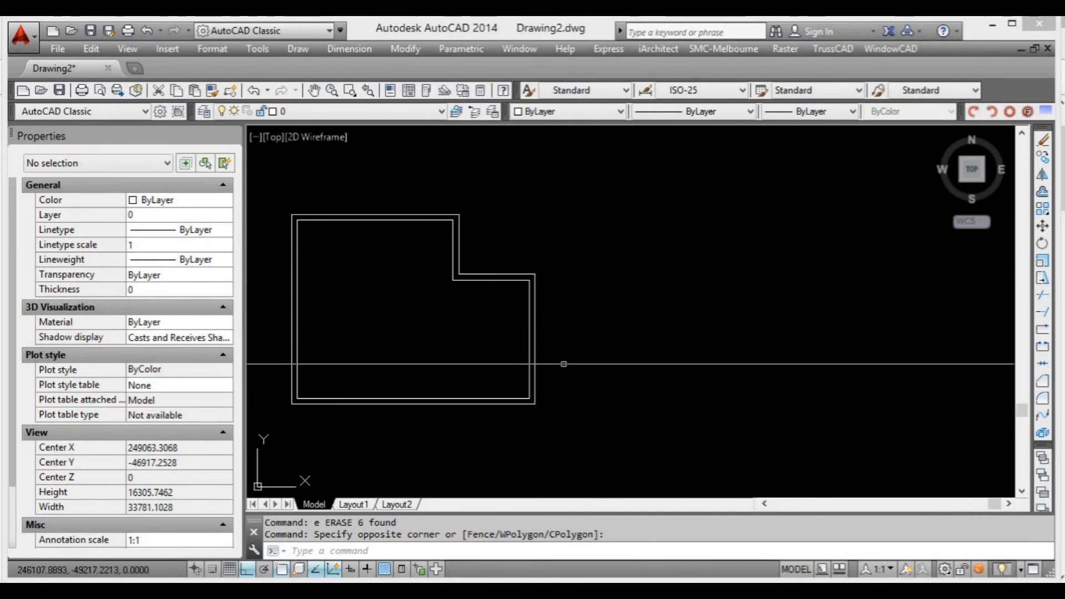
pyautogui.moveTo(561, 364); pyautogui.dragTo(575, 351, button='middle')
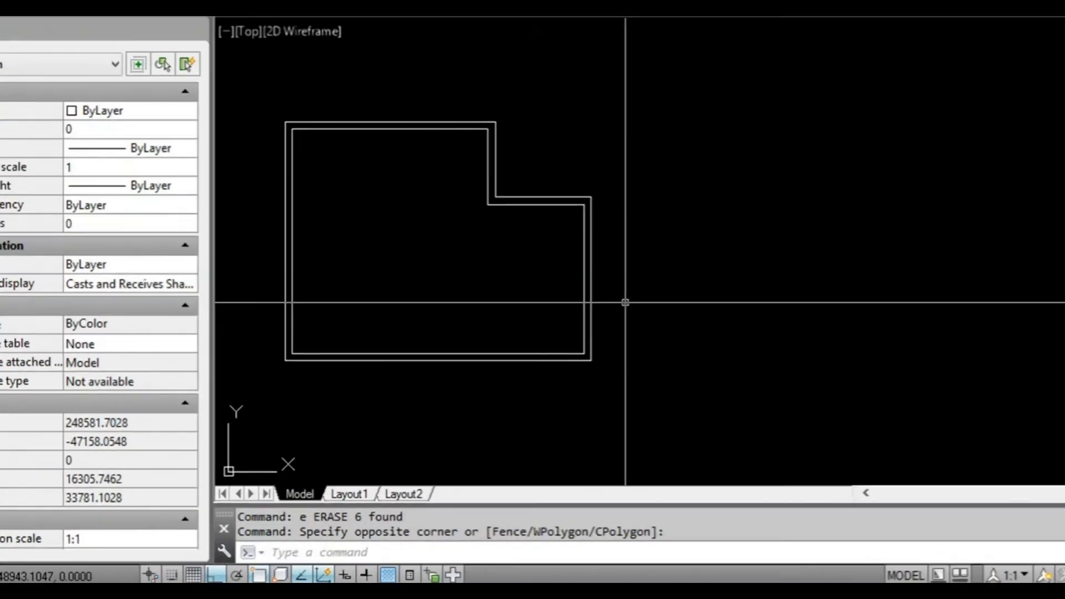
# Mirror the whole double-line outline about a vertical line through its outer right edge with Ortho on, keeping the source objects.
pyautogui.write('m')
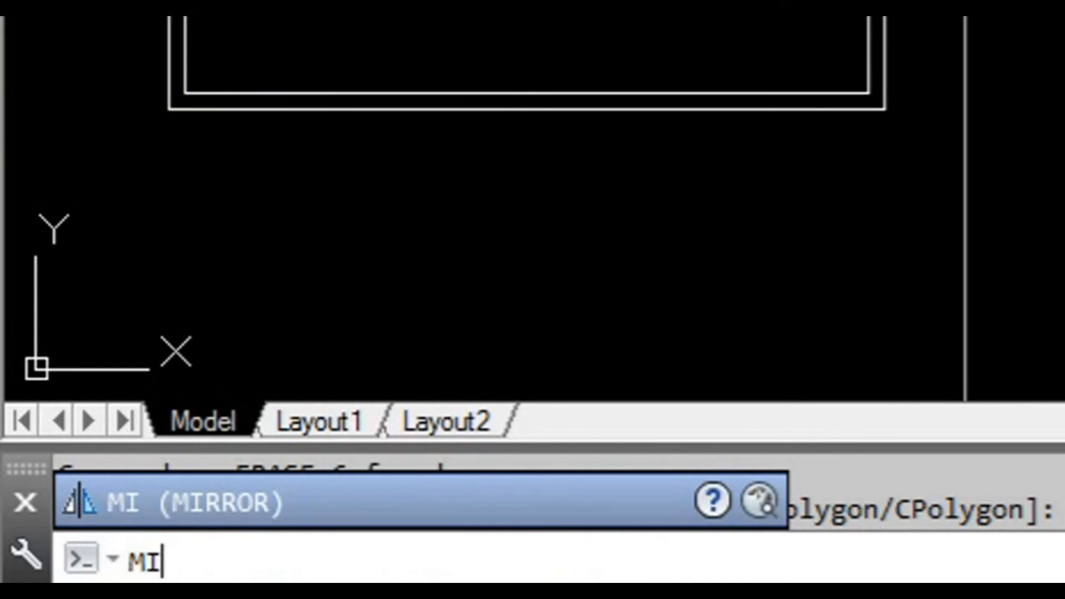
pyautogui.press('Return')
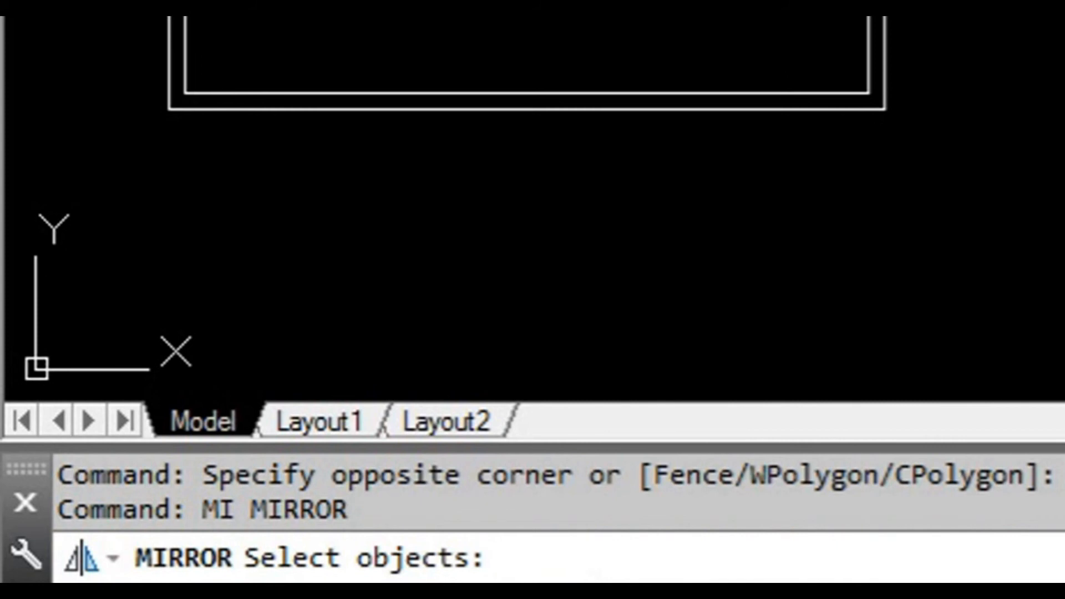
pyautogui.click(488, 414)
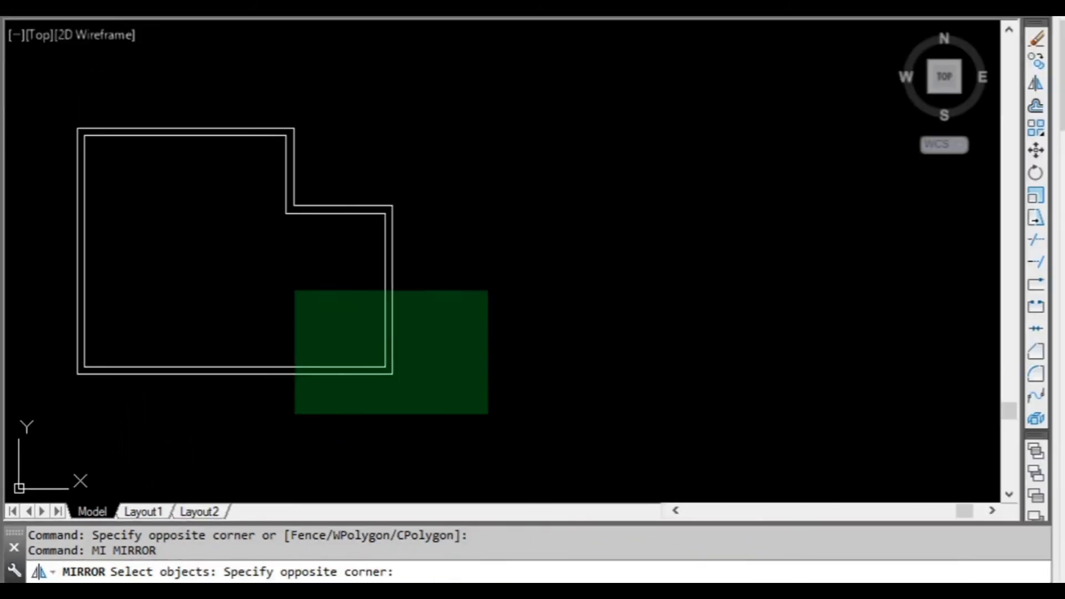
pyautogui.click(32, 89)
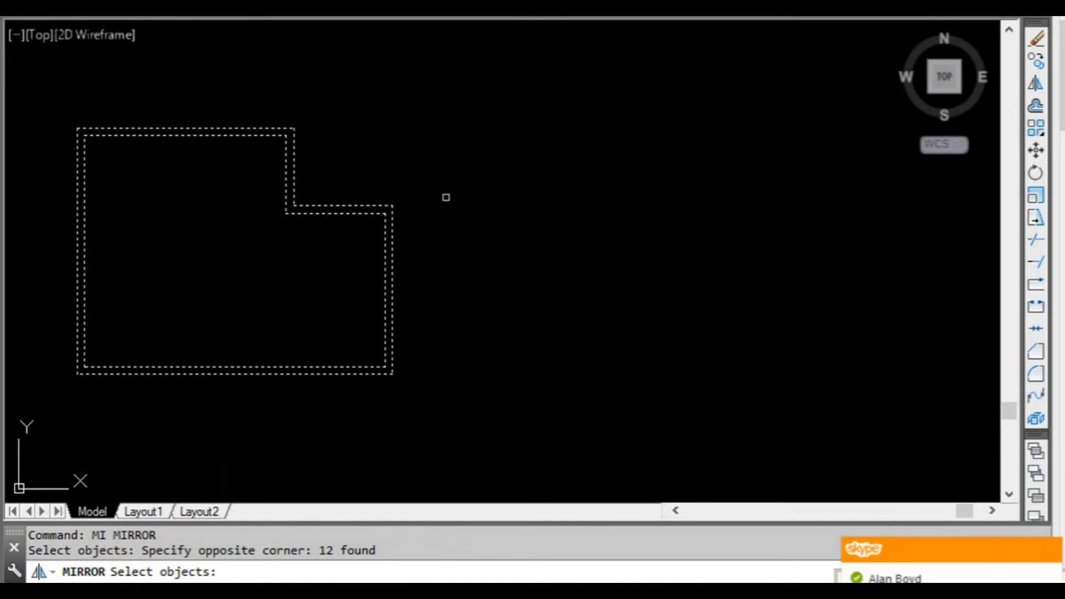
pyautogui.press('Return')
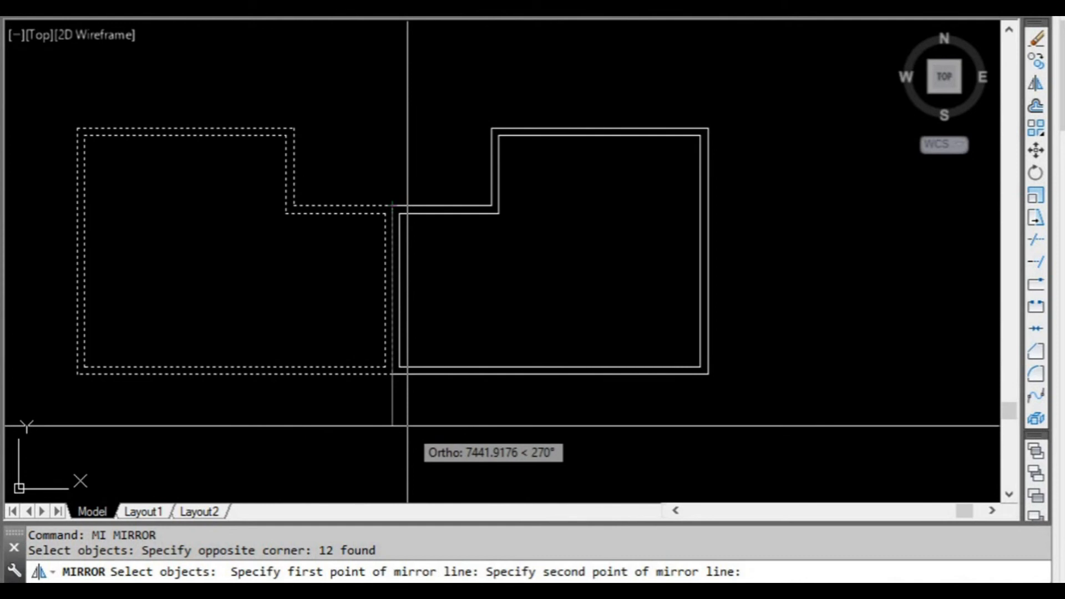
pyautogui.press('F8')
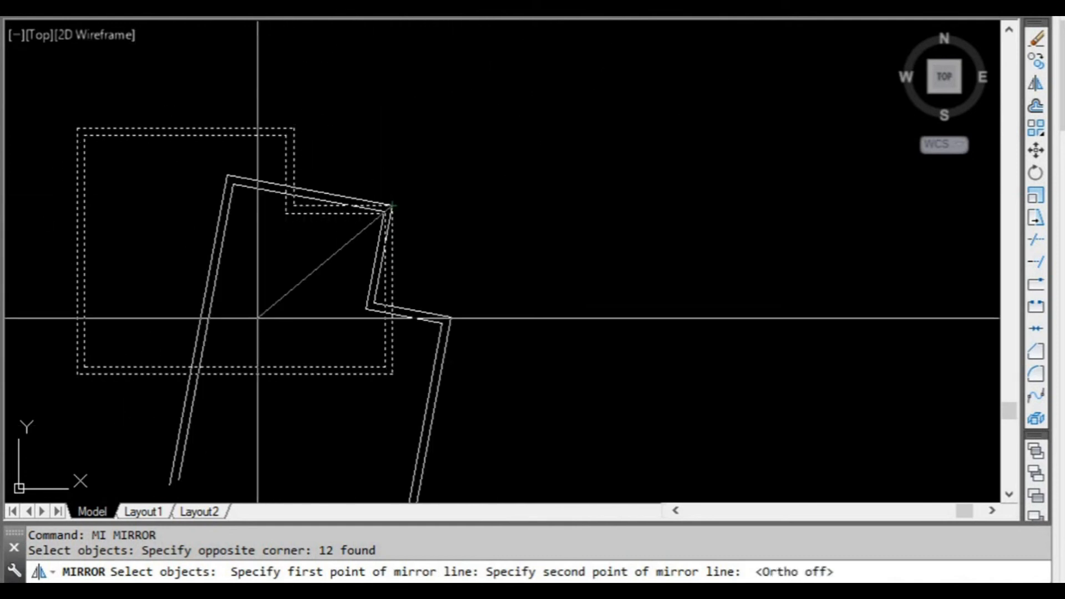
pyautogui.press('F8')
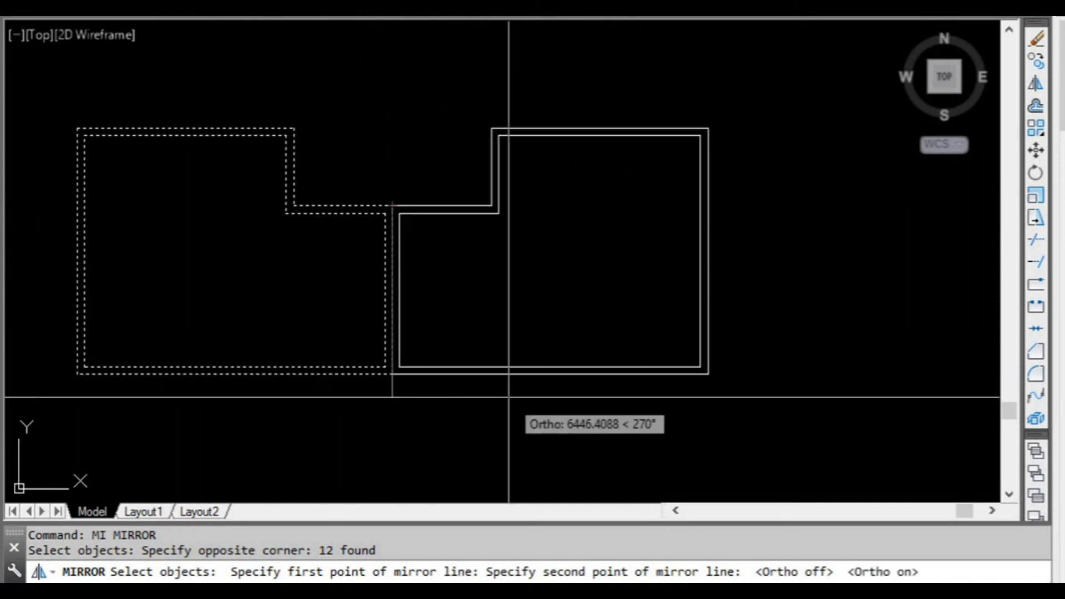
pyautogui.moveTo(495, 427); pyautogui.dragTo(446, 404, button='middle')
pyautogui.scroll(-2, 446, 403)
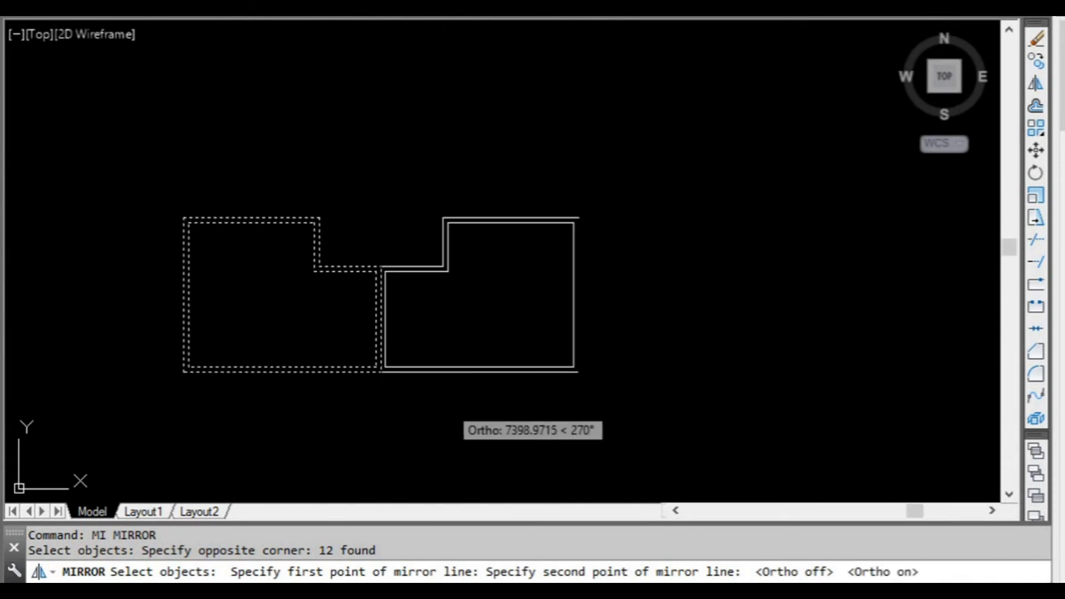
pyautogui.scroll(2, 442, 395)
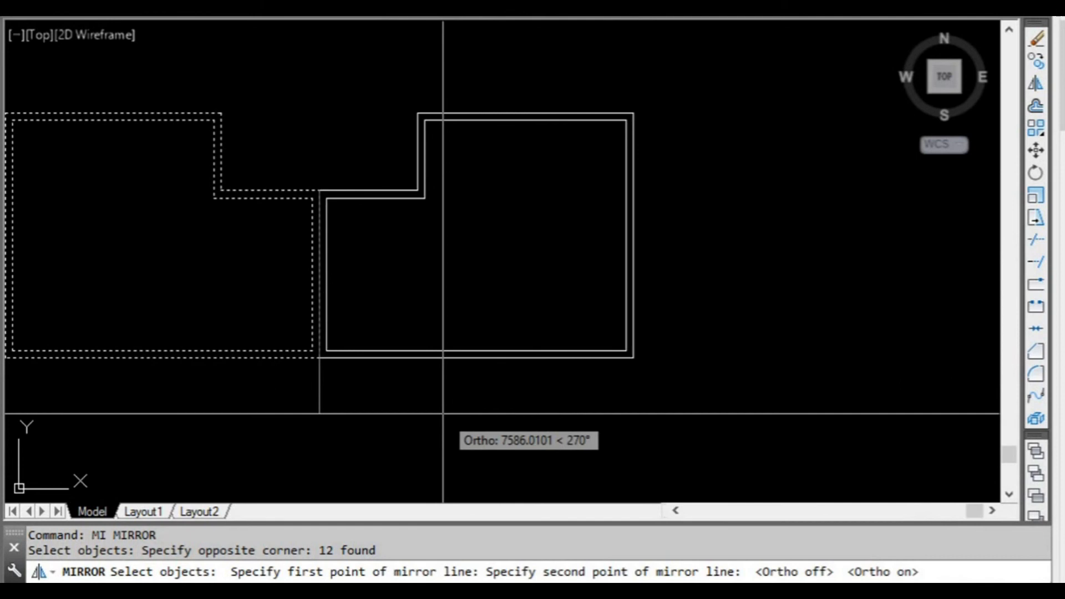
pyautogui.click(442, 413)
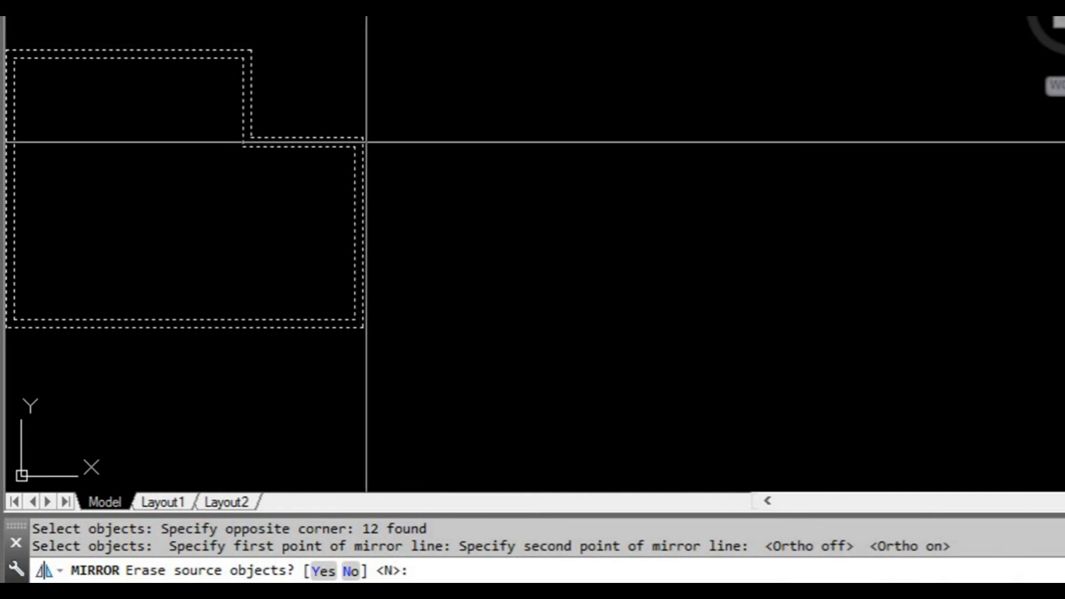
pyautogui.moveTo(304, 272); pyautogui.dragTo(344, 314, button='middle')
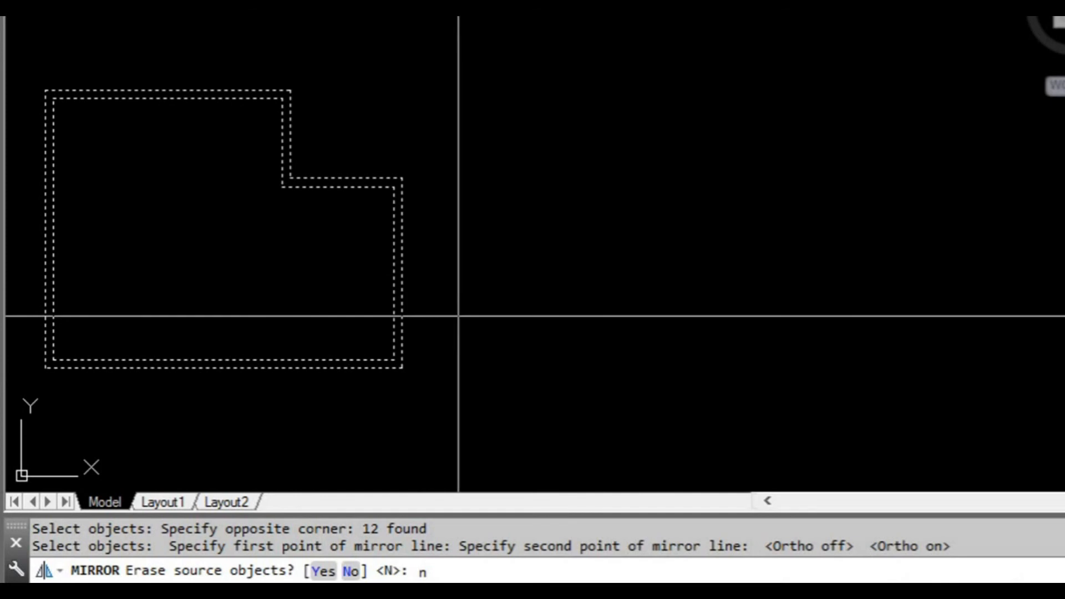
pyautogui.press('Return')
# Draw a freehand three-point arc above the original outline, rising from just above its top edge and curving toward the mirrored copy.
pyautogui.scroll(-1, 505, 297)
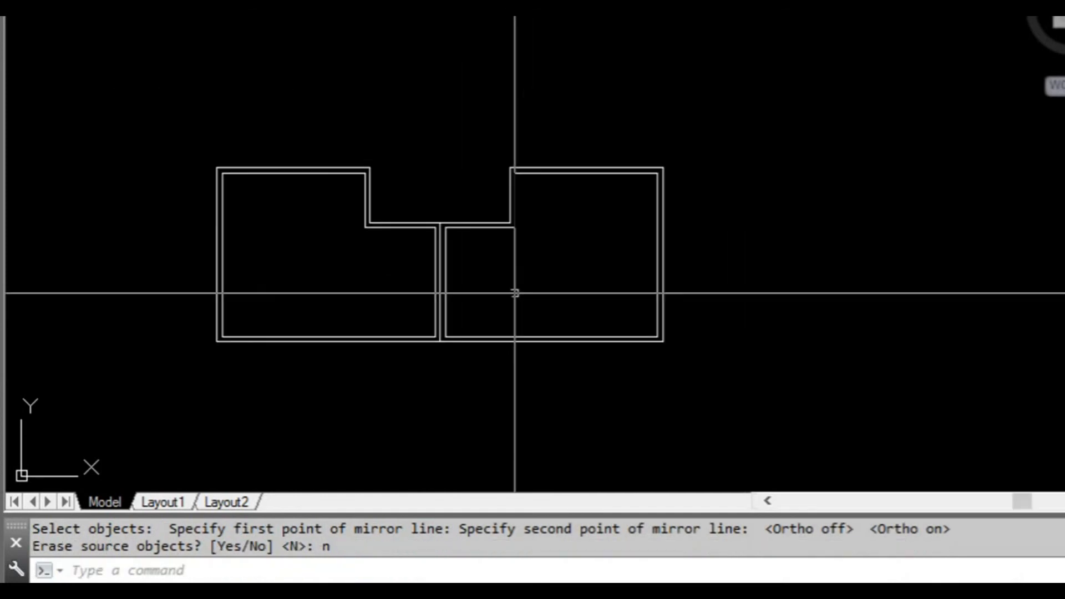
pyautogui.scroll(2, 461, 258)
pyautogui.scroll(-2, 535, 308)
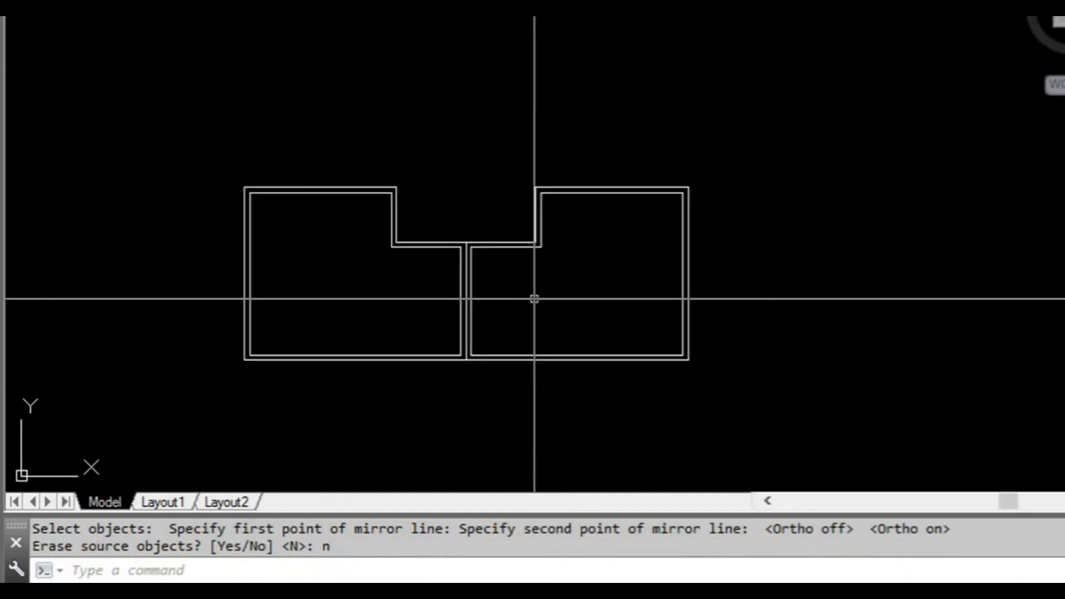
pyautogui.moveTo(535, 233)
pyautogui.mouseDown(button='middle')
pyautogui.moveTo(475, 254)
pyautogui.moveTo(486, 262)
pyautogui.mouseUp(button='middle')
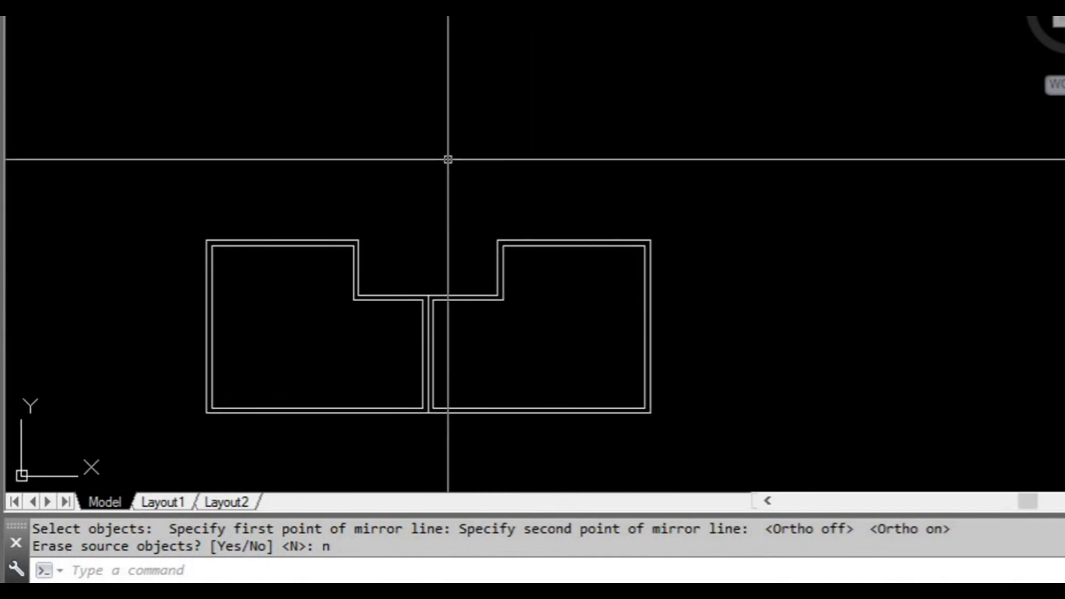
pyautogui.moveTo(406, 182); pyautogui.dragTo(400, 204, button='middle')
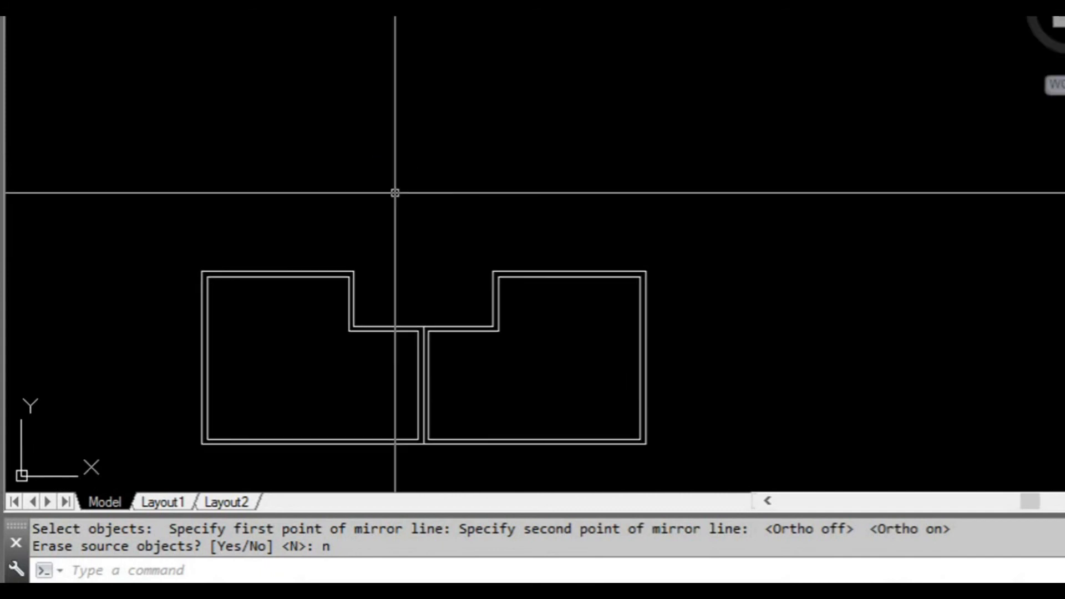
pyautogui.write('a')
pyautogui.press('Return')
pyautogui.click(302, 228)
pyautogui.click(323, 139)
pyautogui.click(383, 64)
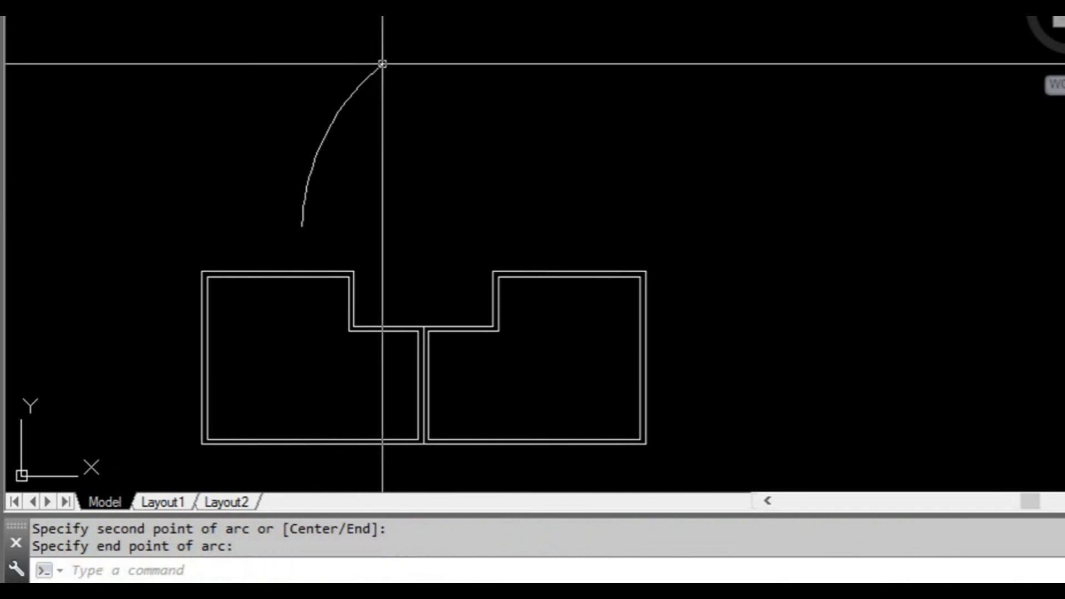
# Mirror the arc with its upper endpoint grip in multiple-copy mode, placing a copy across a vertical line through that endpoint.
pyautogui.scroll(2, 391, 159)
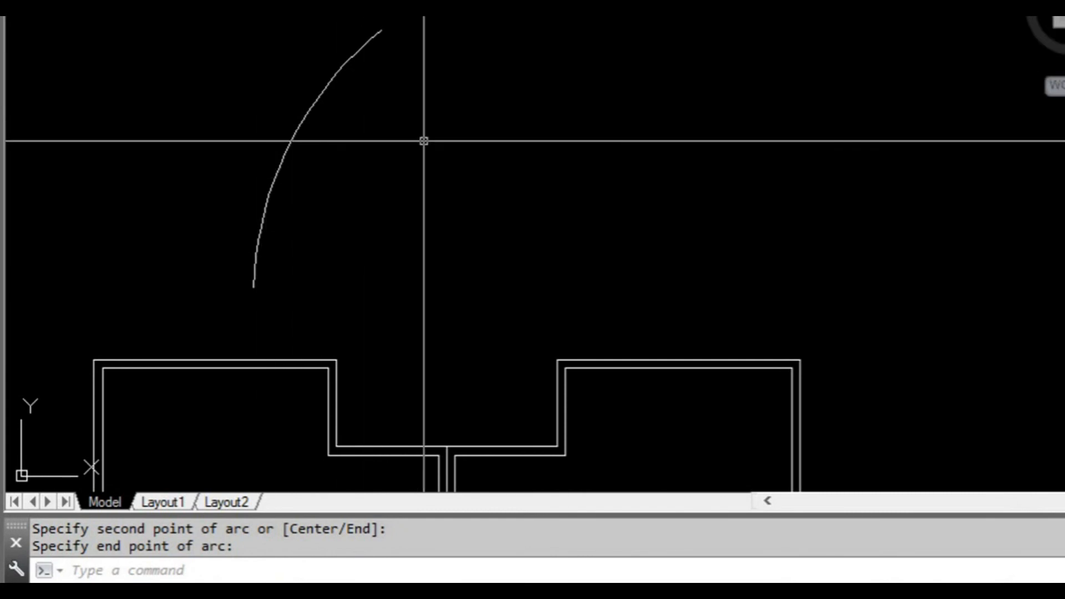
pyautogui.click(411, 118)
pyautogui.click(309, 65)
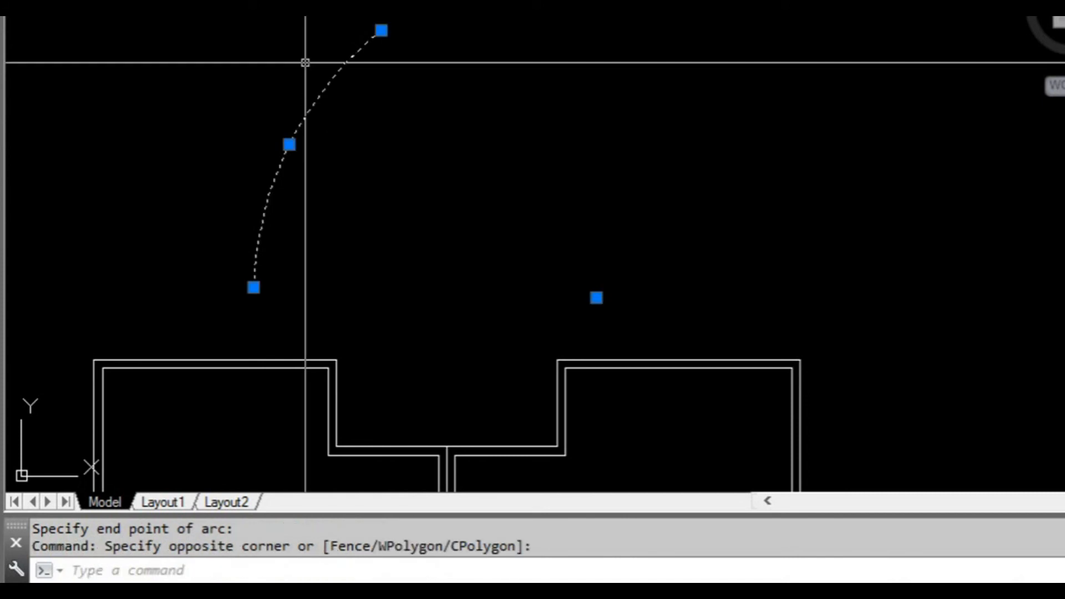
pyautogui.click(381, 30)
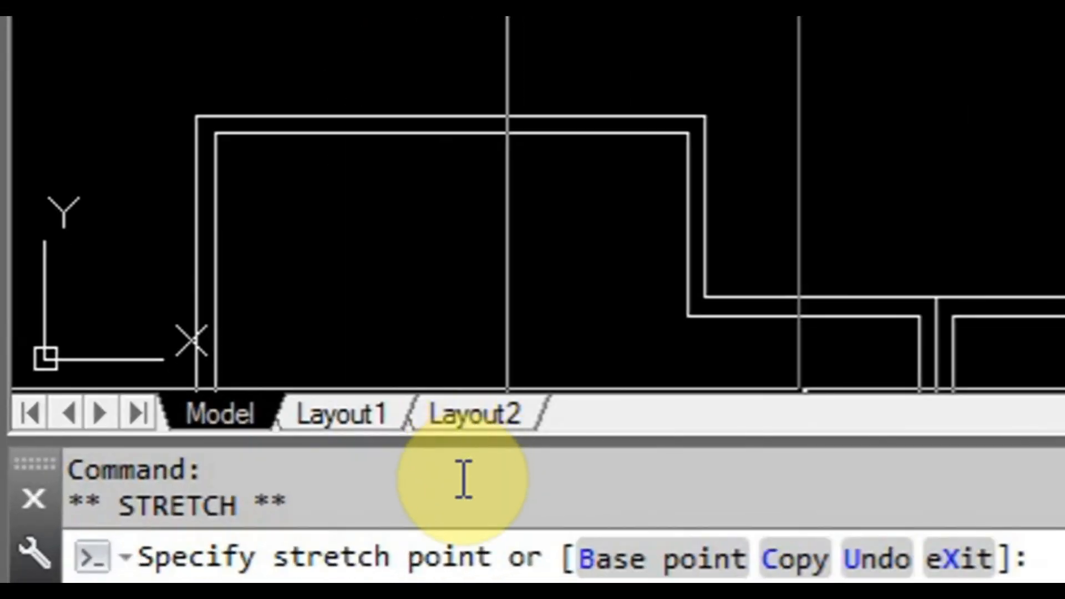
pyautogui.press('space')
pyautogui.press('space')
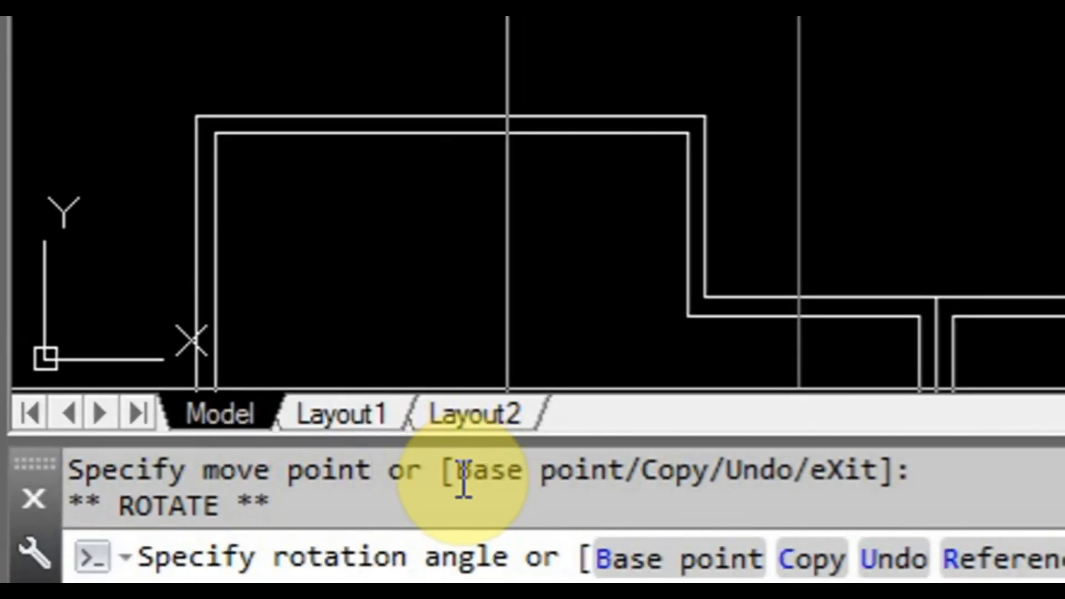
pyautogui.press('space')
pyautogui.press('space')
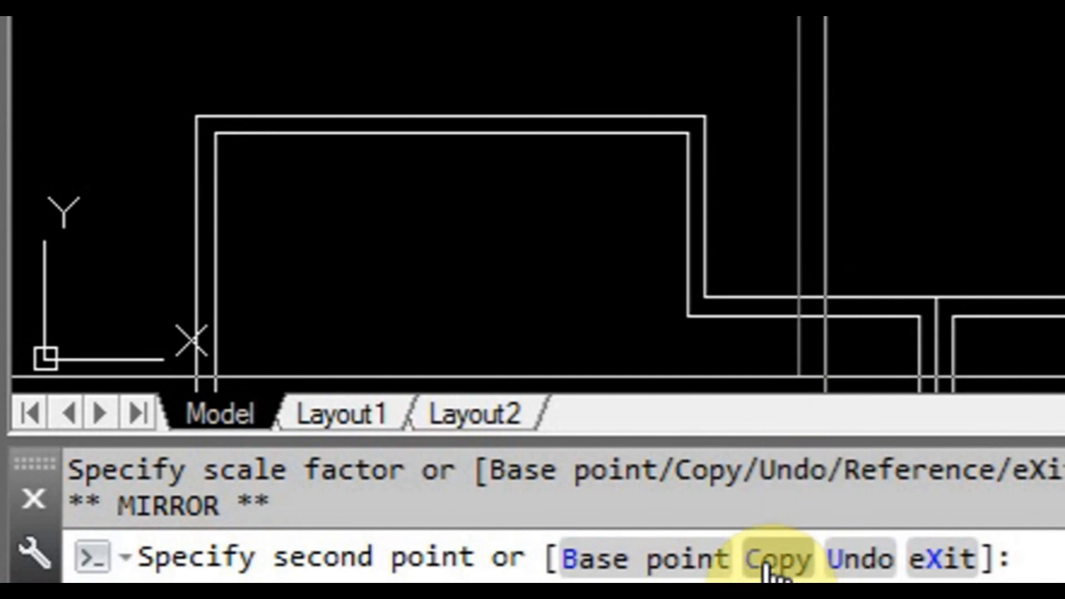
pyautogui.write('c')
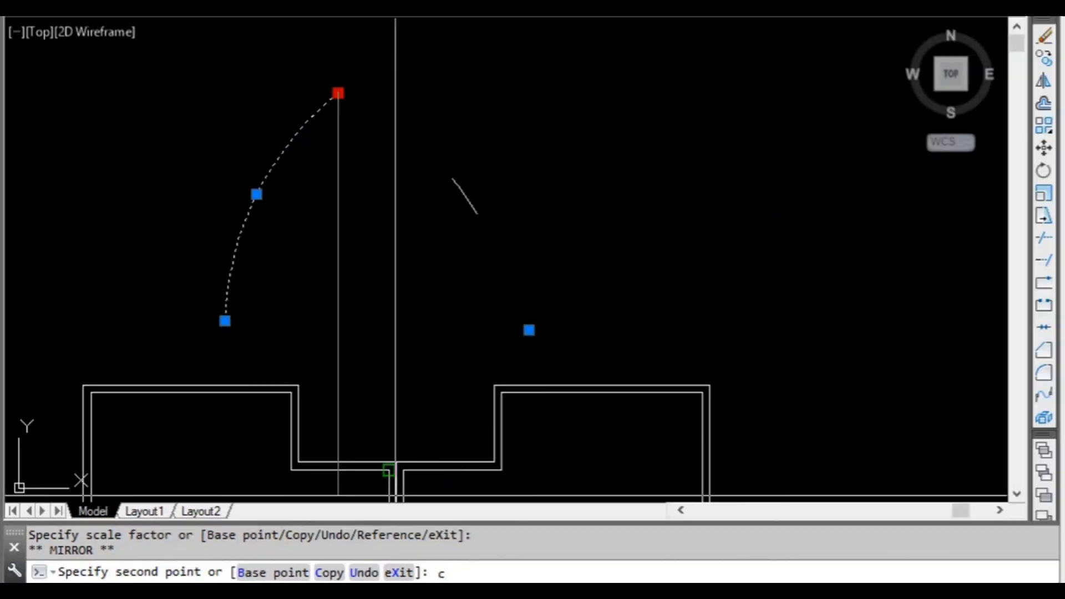
pyautogui.press('Return')
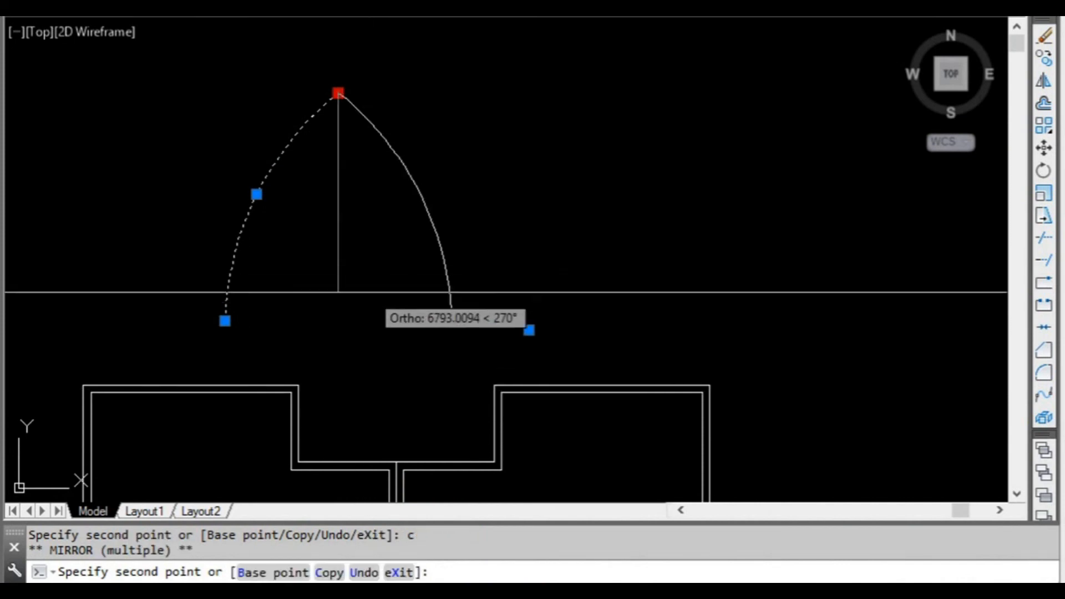
pyautogui.click(340, 58)
# Turn Ortho off and add freehand mirrored copies of the arc at varied angles all around its upper endpoint, then end grip editing.
pyautogui.moveTo(211, 109); pyautogui.dragTo(202, 241, button='middle')
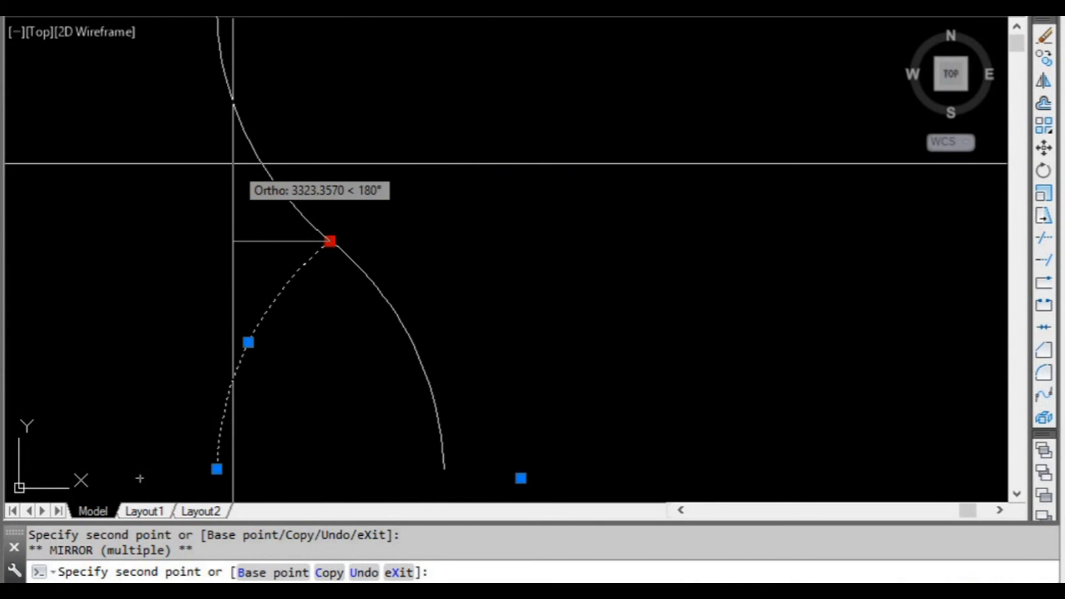
pyautogui.press('F8')
pyautogui.scroll(-2, 176, 247)
pyautogui.moveTo(174, 247); pyautogui.dragTo(241, 222, button='middle')
pyautogui.click(233, 231)
pyautogui.click(221, 263)
pyautogui.click(221, 301)
pyautogui.click(240, 318)
pyautogui.click(344, 356)
pyautogui.click(426, 211)
pyautogui.click(466, 257)
pyautogui.click(459, 293)
pyautogui.click(346, 367)
pyautogui.click(321, 357)
pyautogui.press('Escape')
pyautogui.press('Escape')
pyautogui.press('Escape')
pyautogui.moveTo(398, 314); pyautogui.dragTo(366, 237)
pyautogui.scroll(-2, 365, 236)
pyautogui.moveTo(371, 247)
pyautogui.mouseDown(button='middle')
pyautogui.moveTo(363, 257)
pyautogui.moveTo(392, 252)
pyautogui.moveTo(385, 257)
pyautogui.mouseUp(button='middle')
pyautogui.scroll(2, 328, 238)
pyautogui.scroll(-2, 357, 249)
pyautogui.scroll(2, 359, 257)
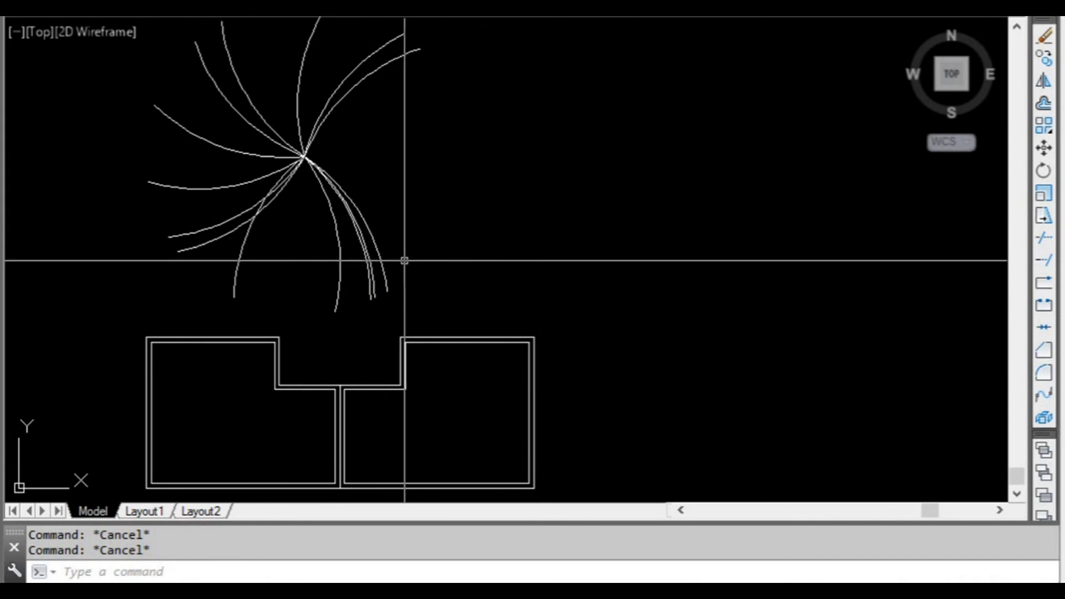
pyautogui.scroll(-2, 423, 229)
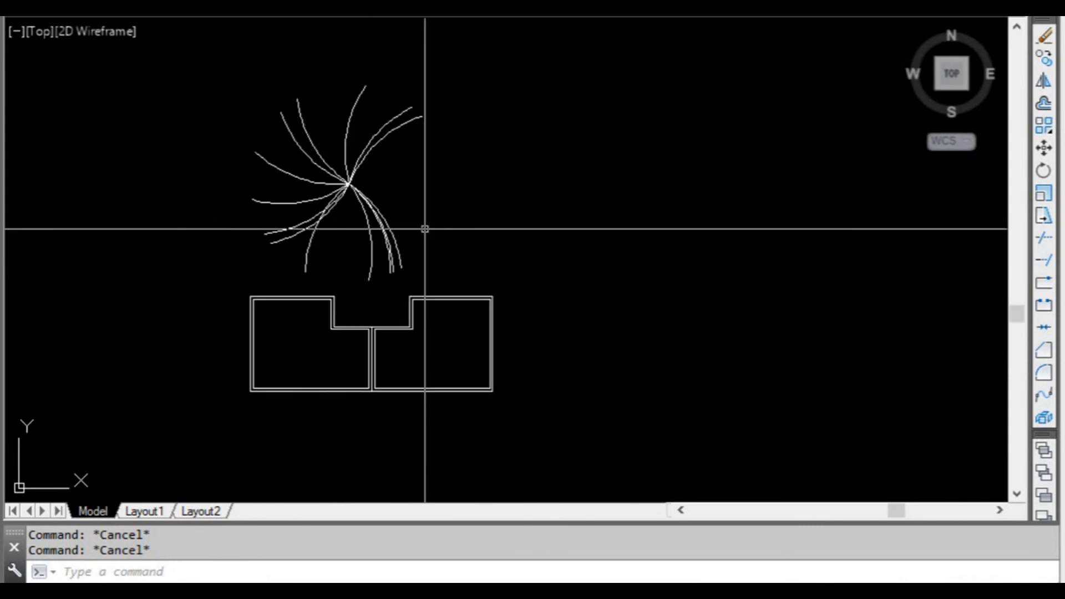